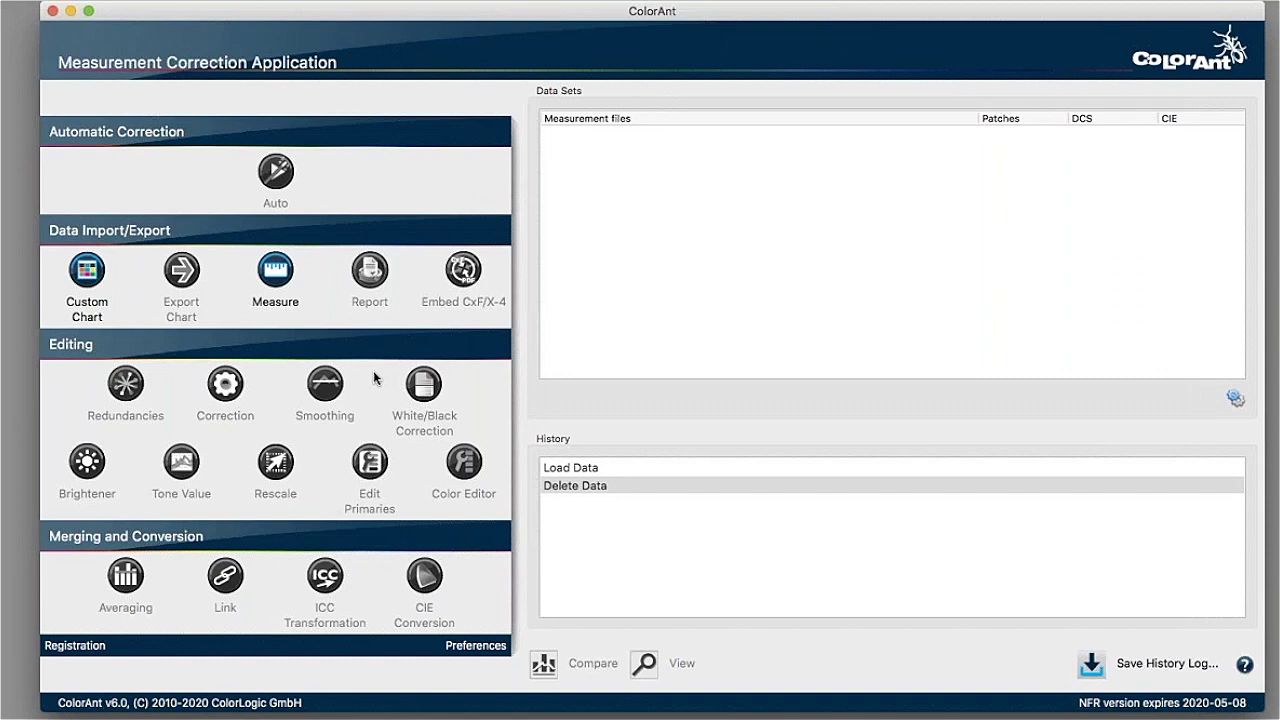
Step: Start a custom test chart using the 7 Color colour space
click(88, 272)
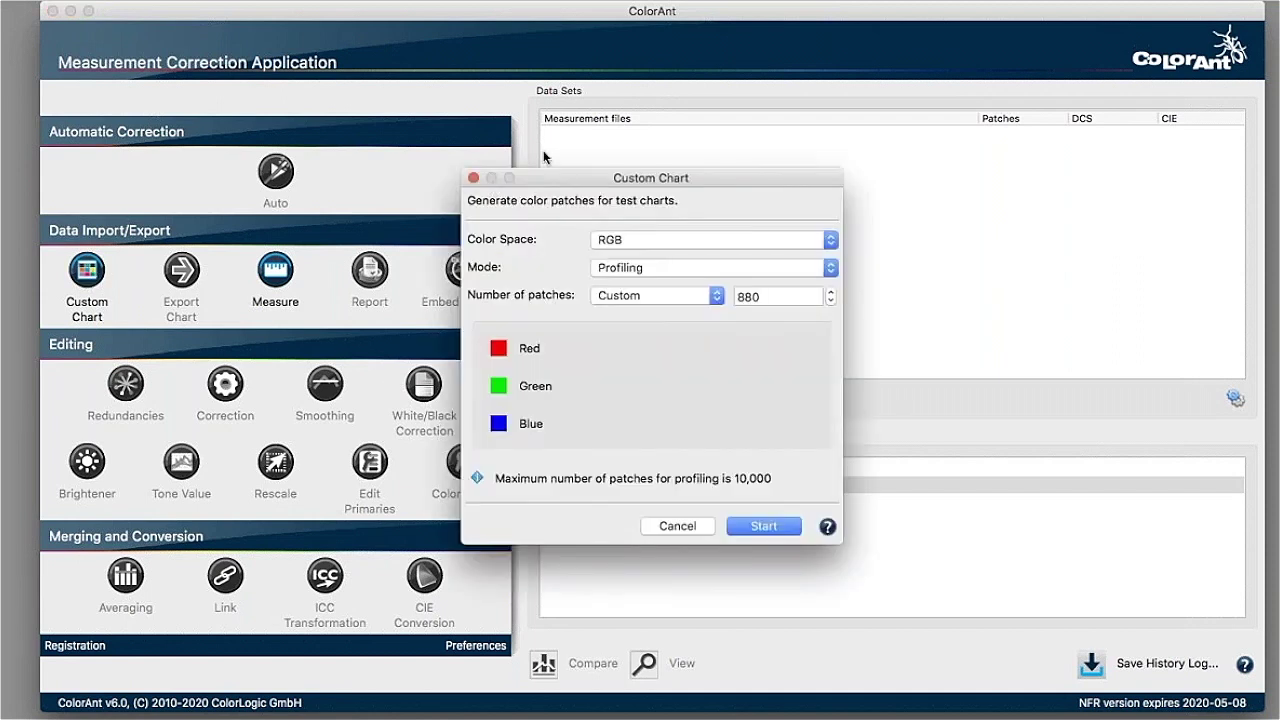
drag(580, 182, 721, 177)
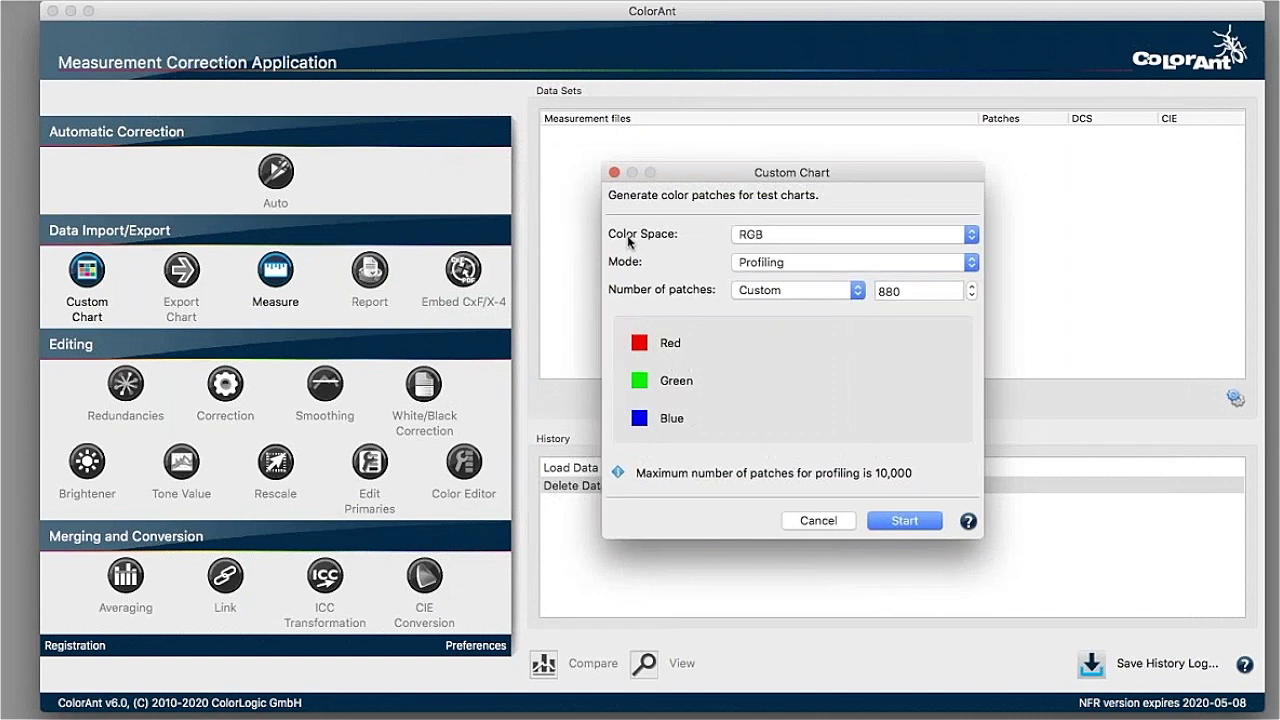
click(826, 233)
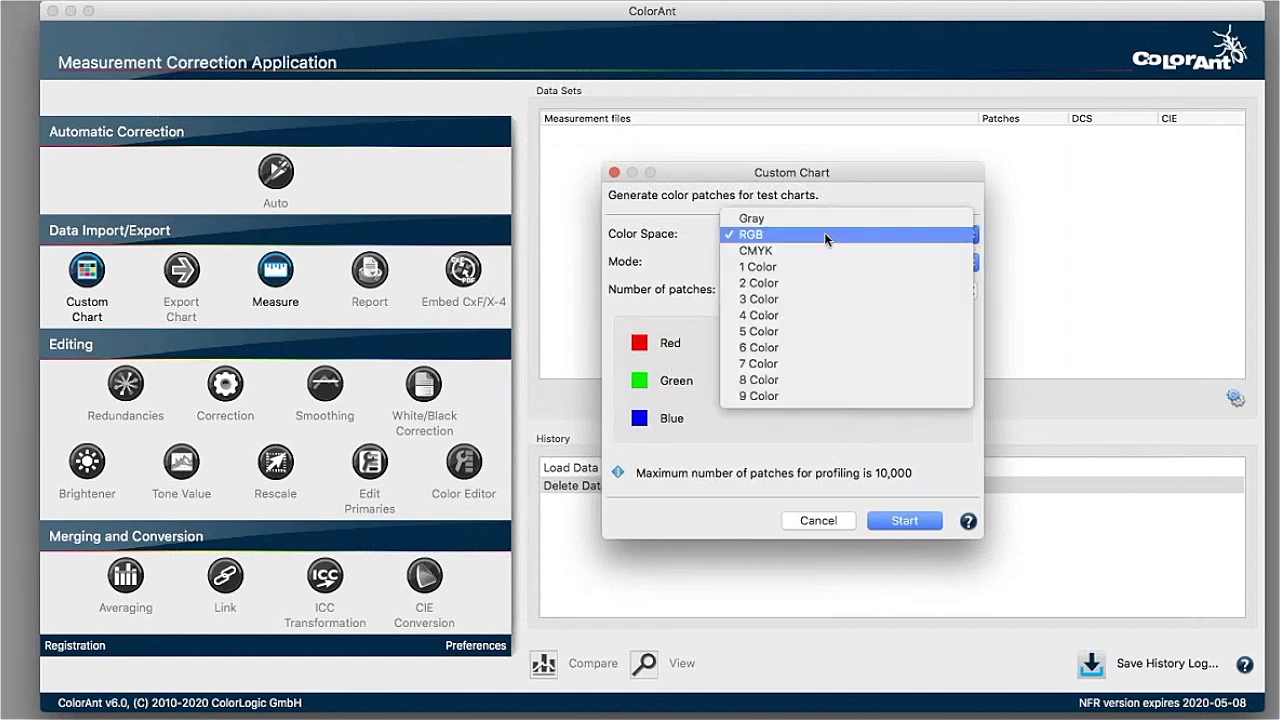
click(792, 364)
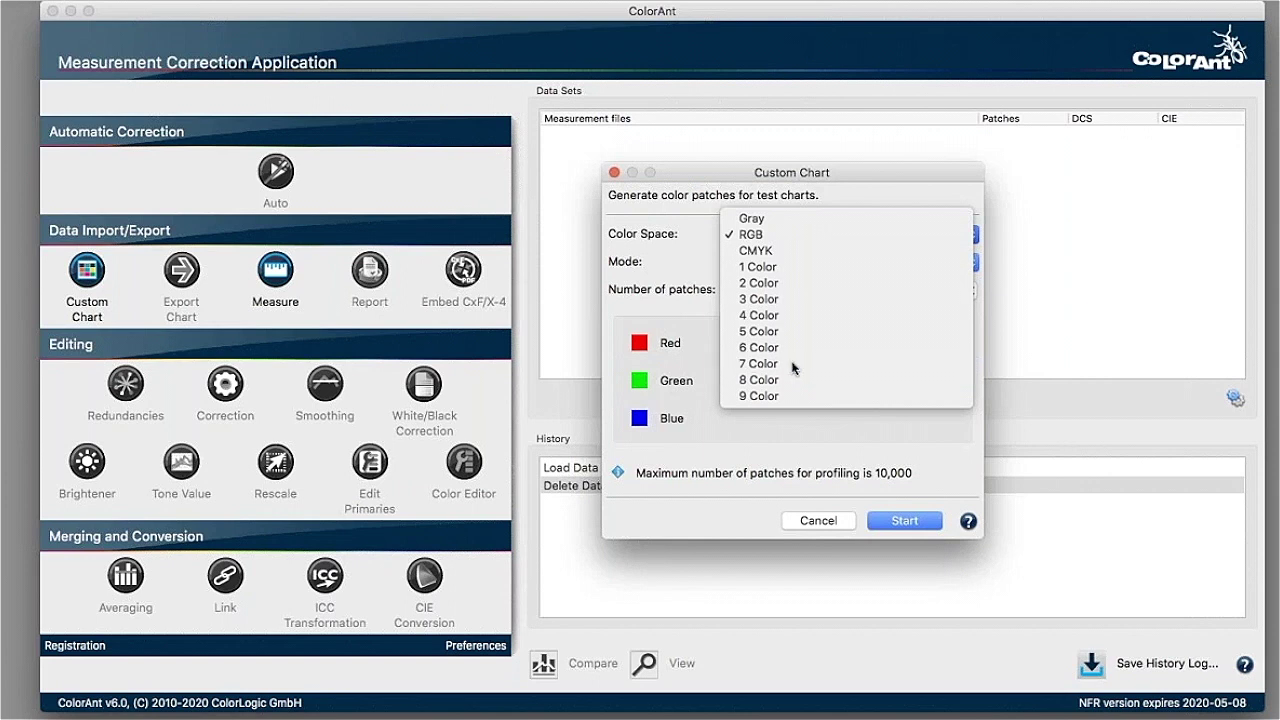
Step: Set the chart mode to Profile Updating with the Small 250-patch count
drag(662, 104, 783, 155)
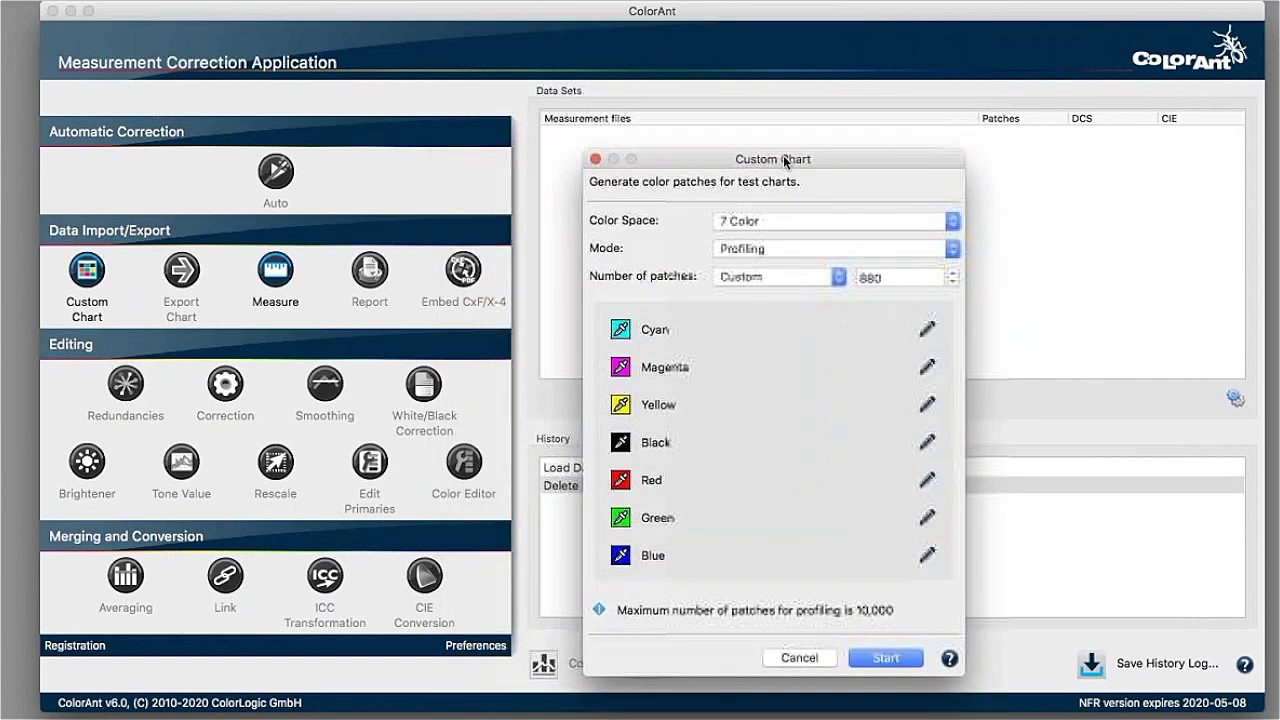
click(784, 247)
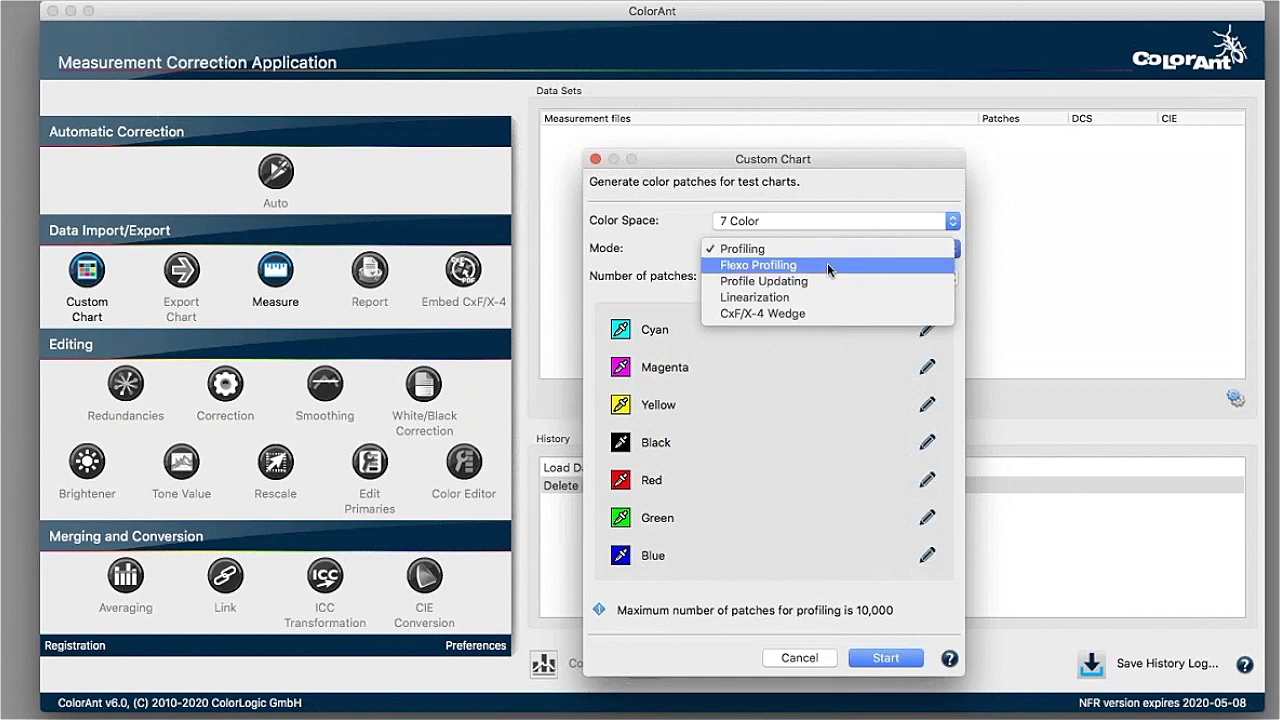
click(827, 264)
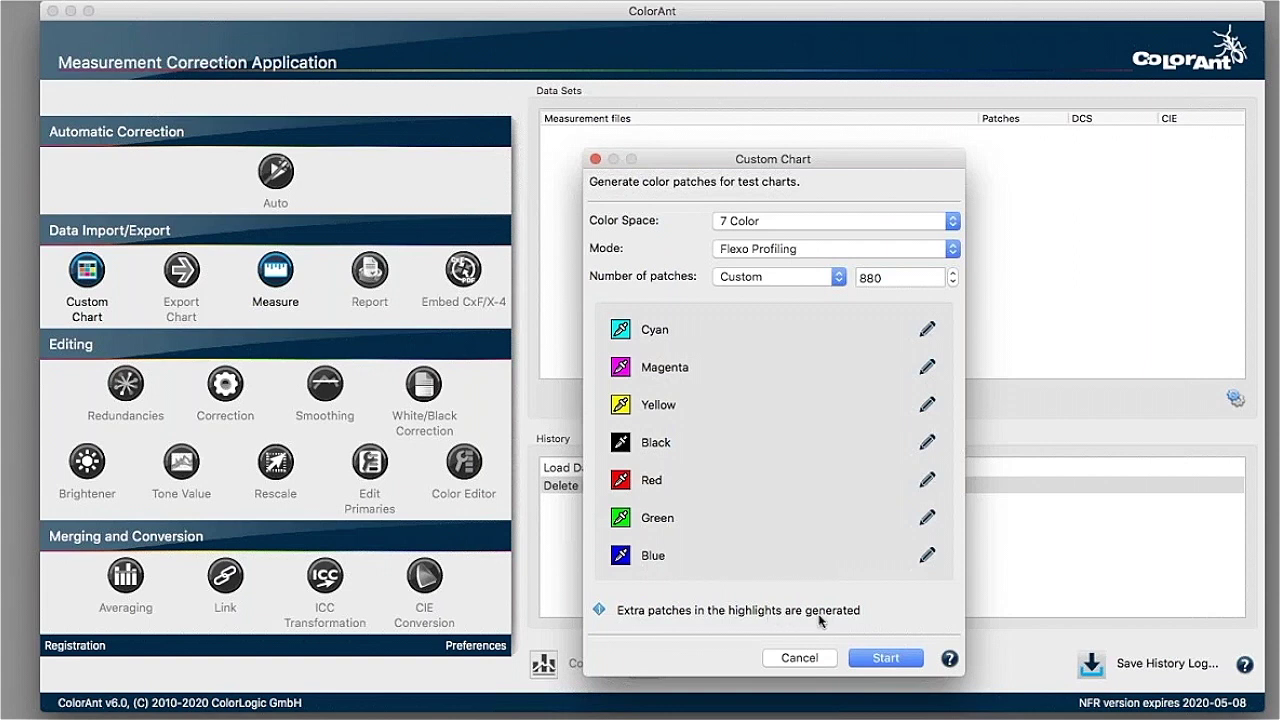
click(806, 249)
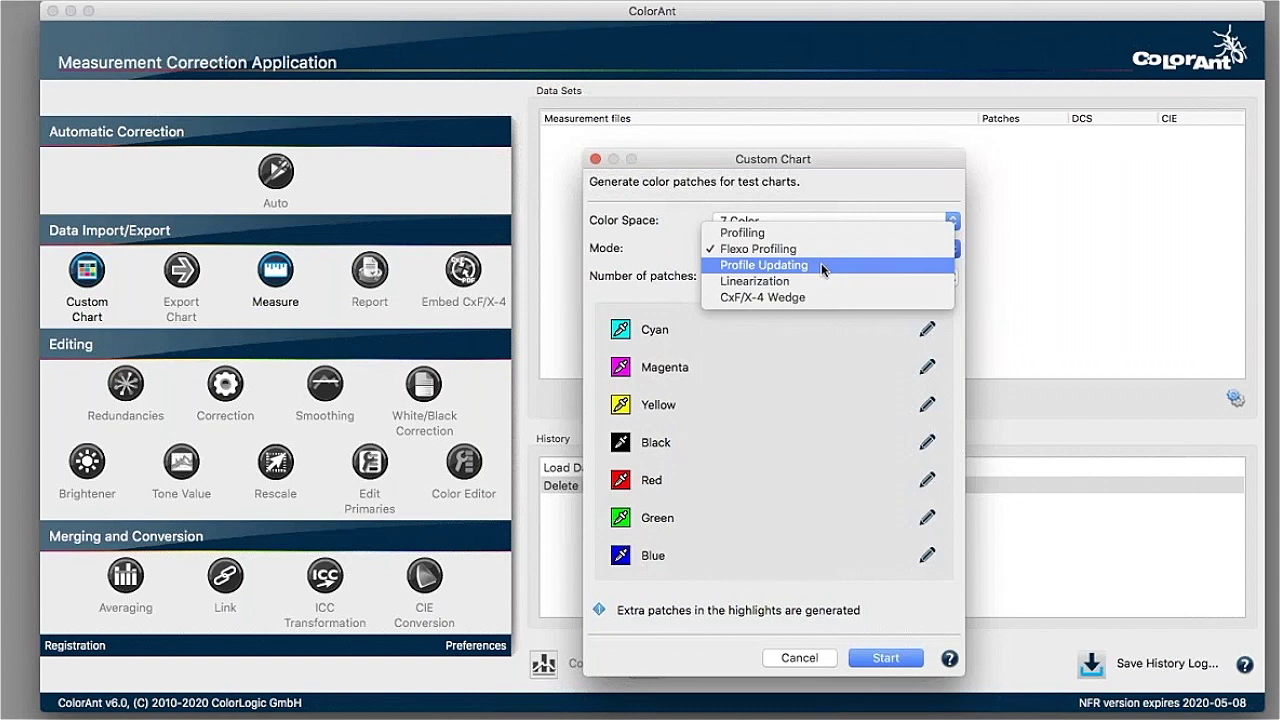
click(821, 263)
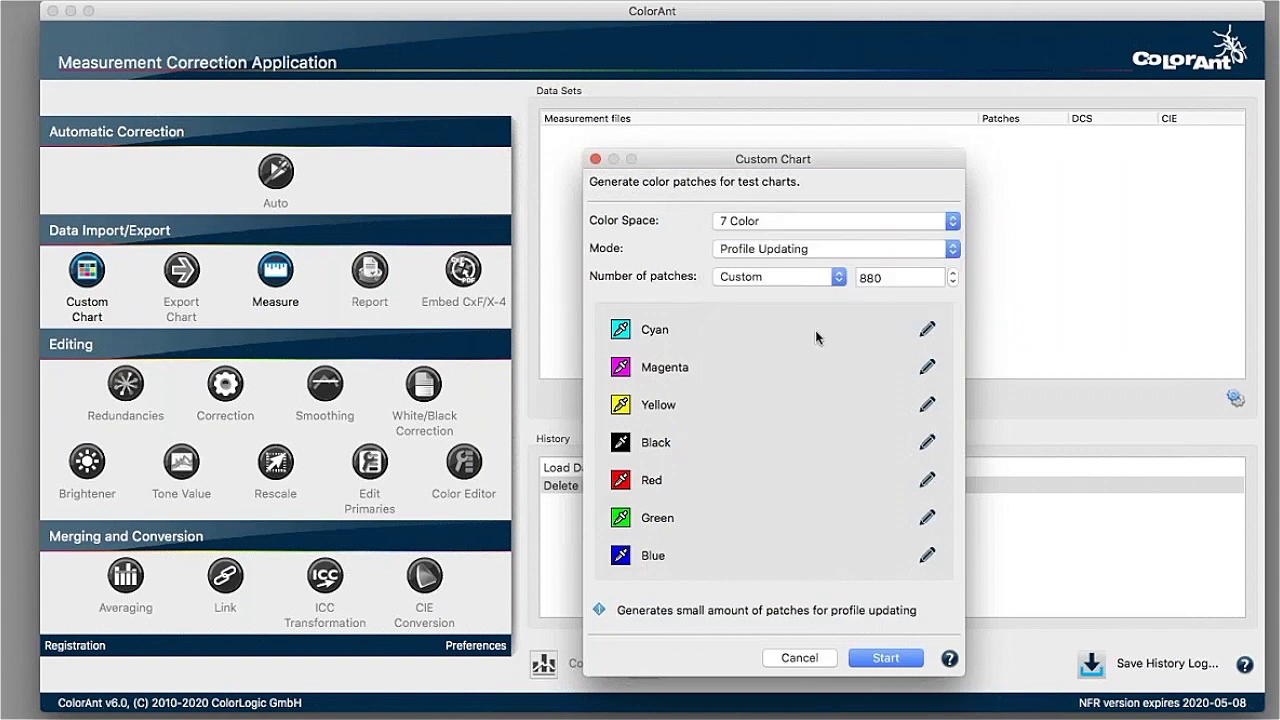
click(788, 280)
click(815, 263)
Step: Return to Profiling mode, compare Large 3300 and Medium 1300 patches, then settle on Small 900
click(752, 247)
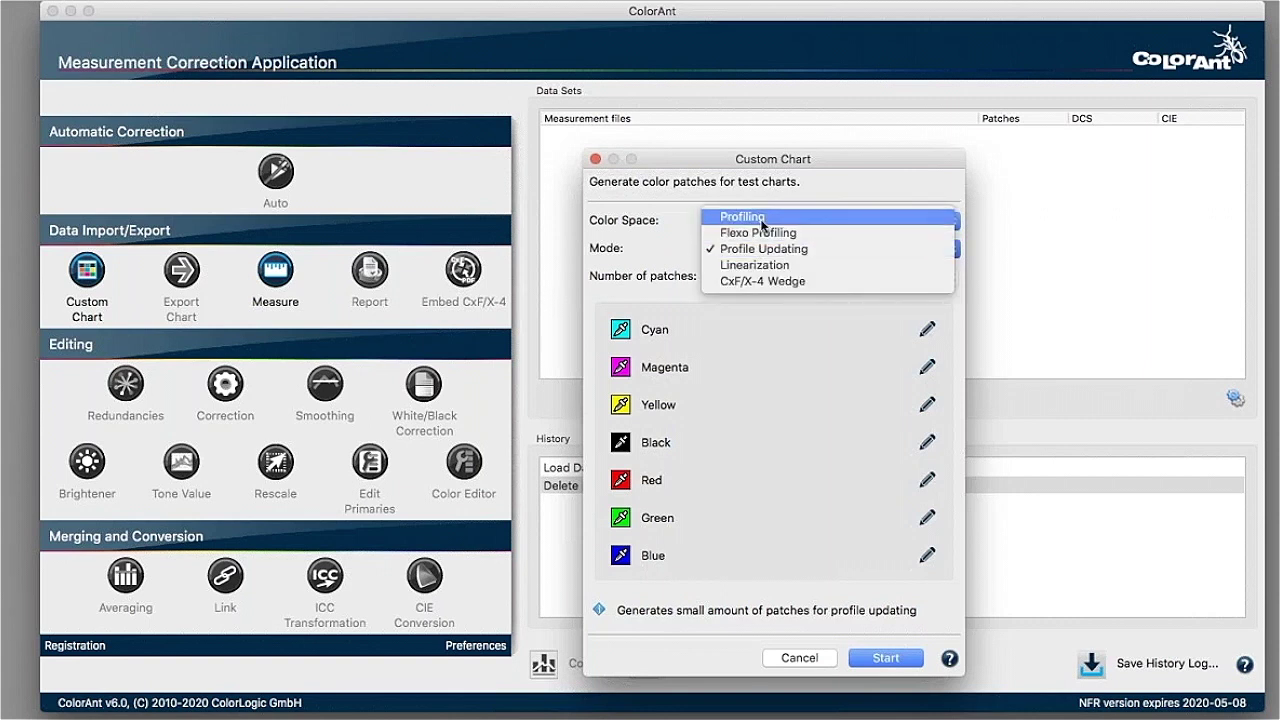
click(761, 222)
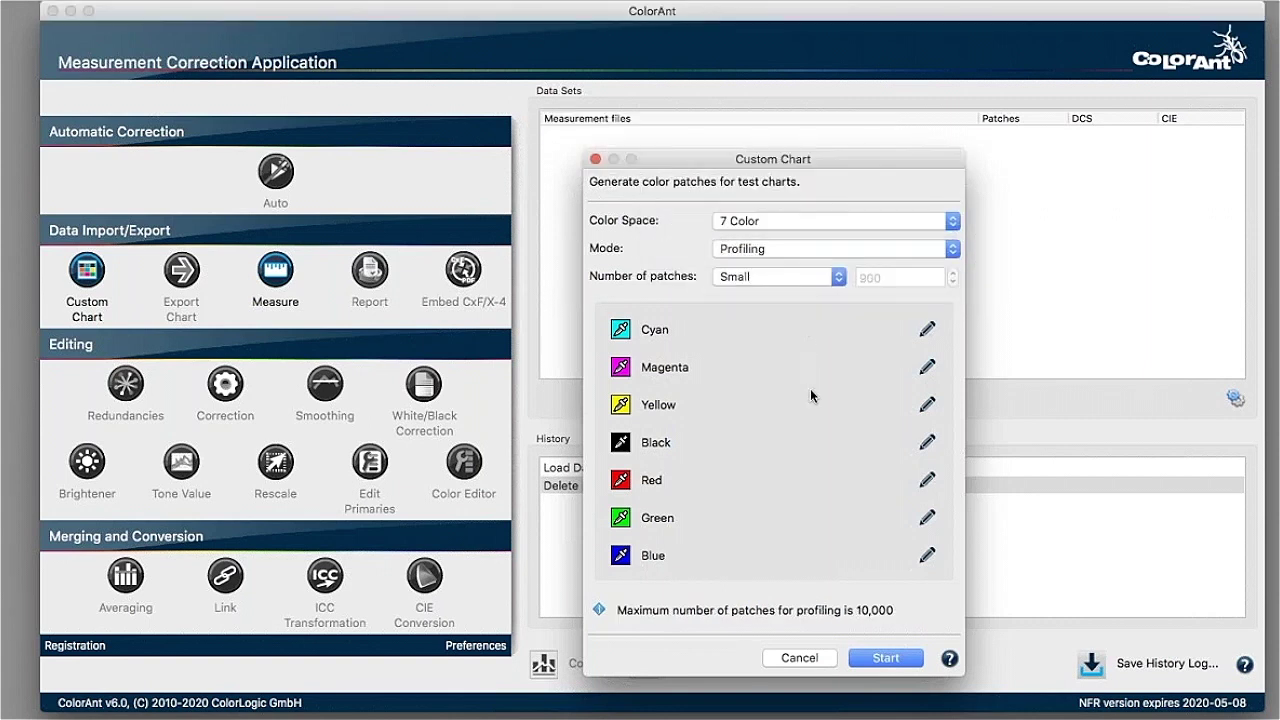
click(785, 278)
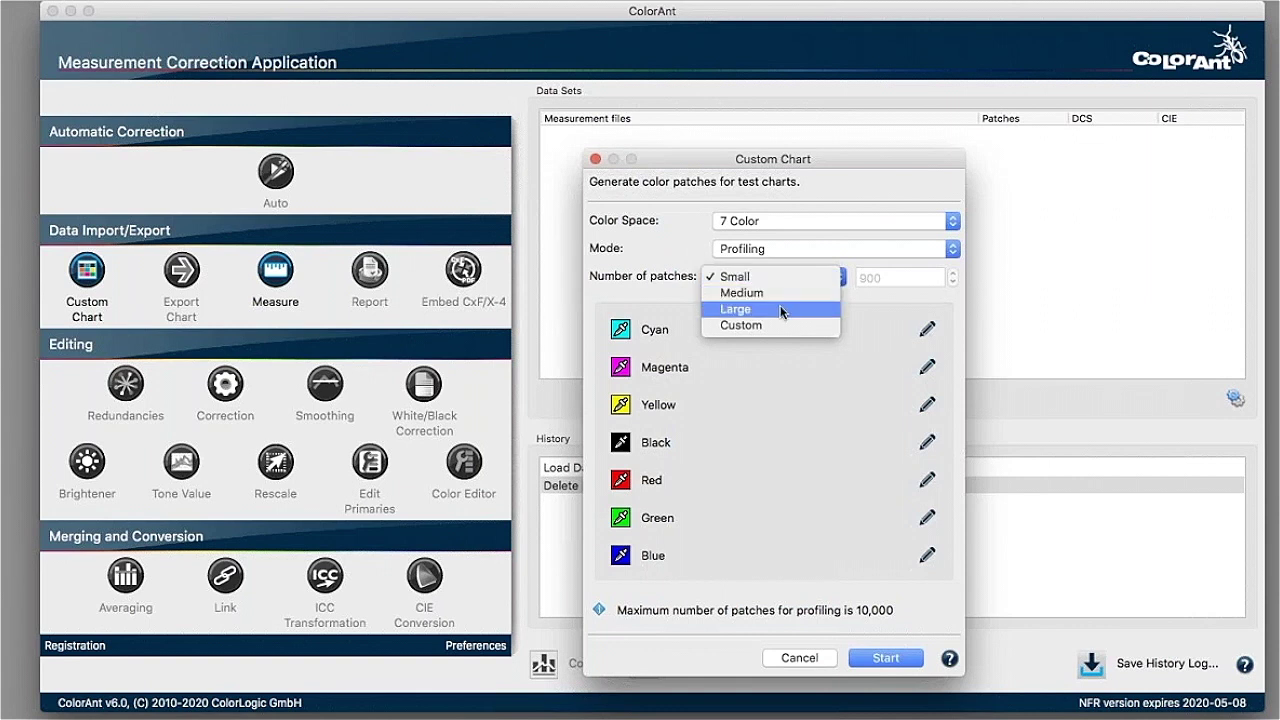
click(782, 312)
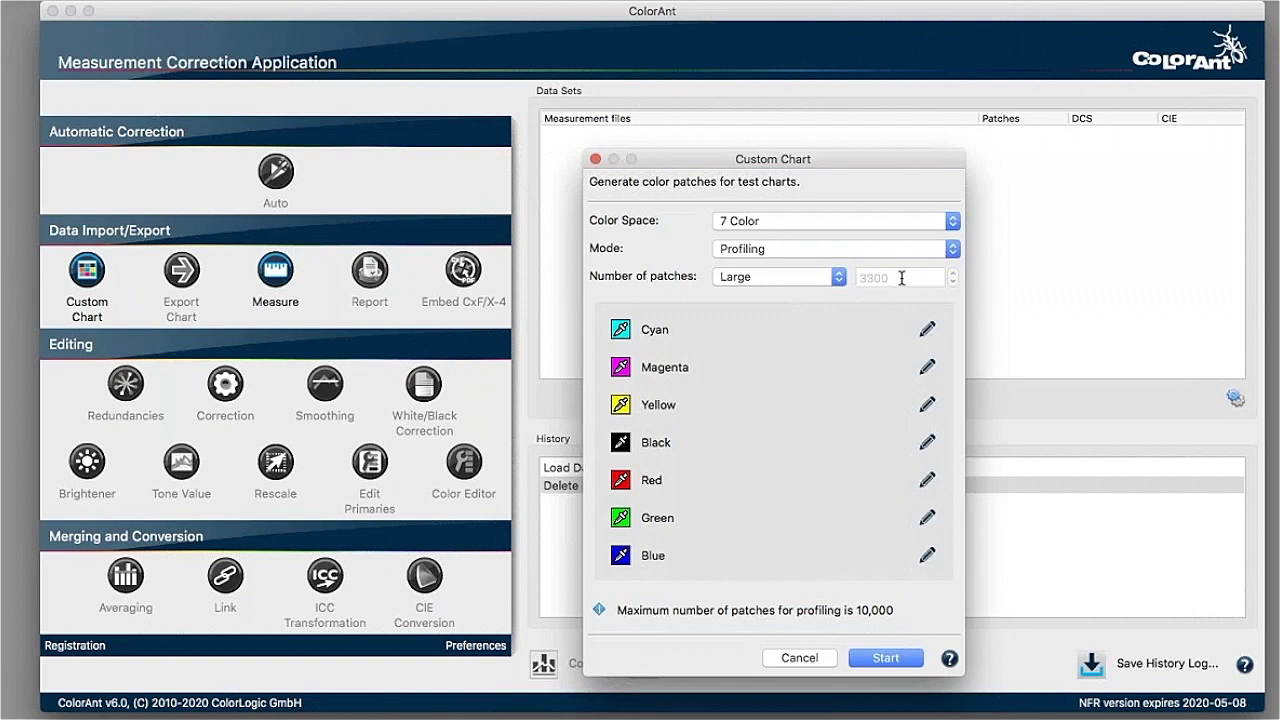
click(757, 281)
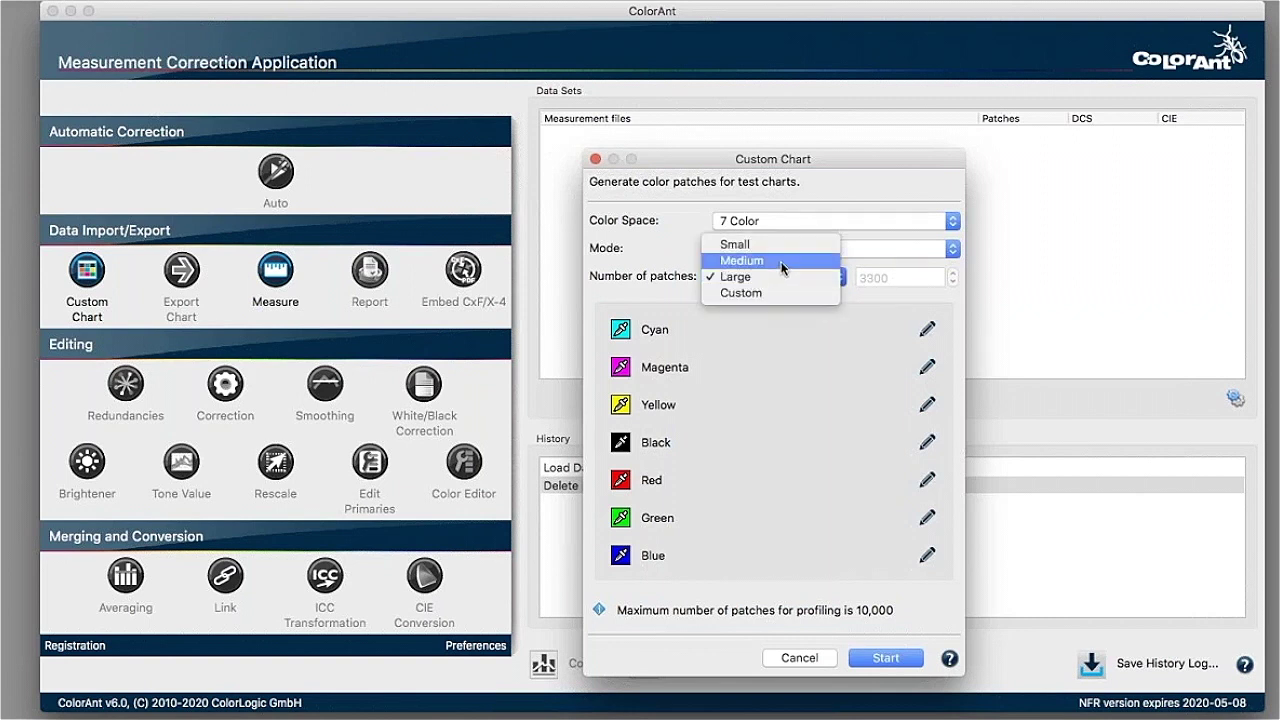
click(782, 261)
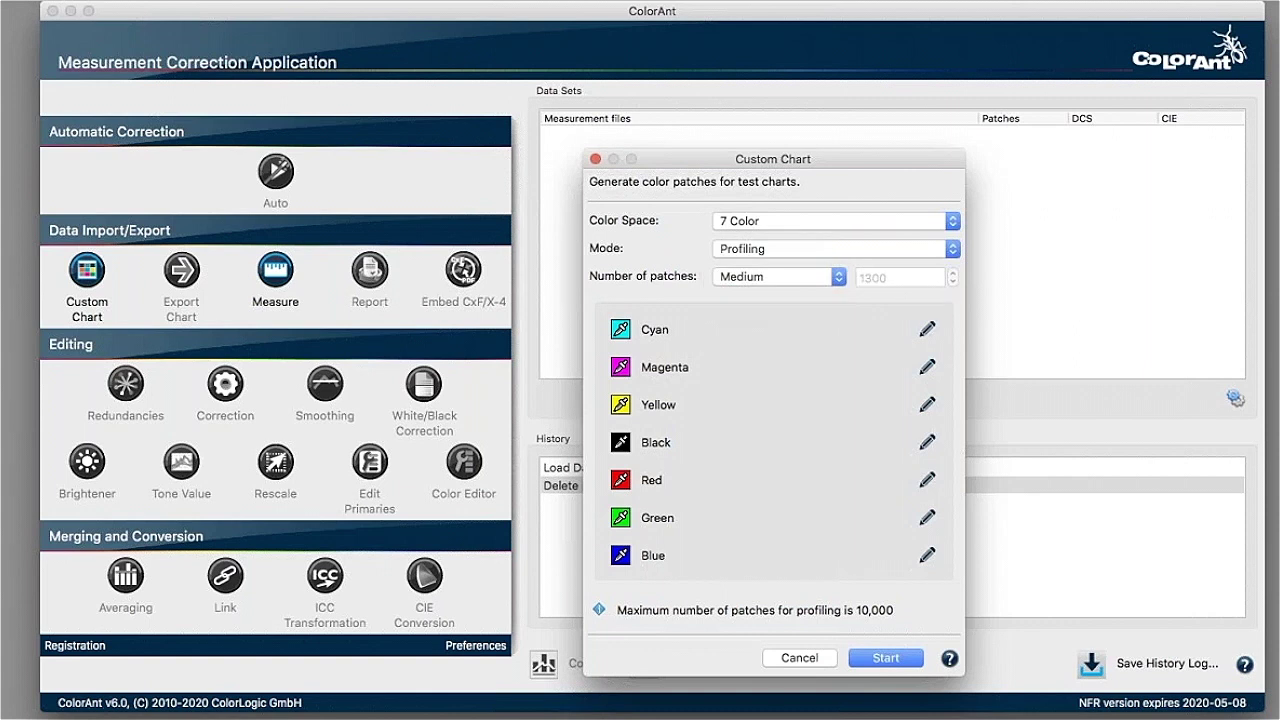
click(818, 280)
click(808, 262)
Step: Replace the Red channel with Orange and the Blue channel with Violet
click(621, 479)
mouse_move(644, 484)
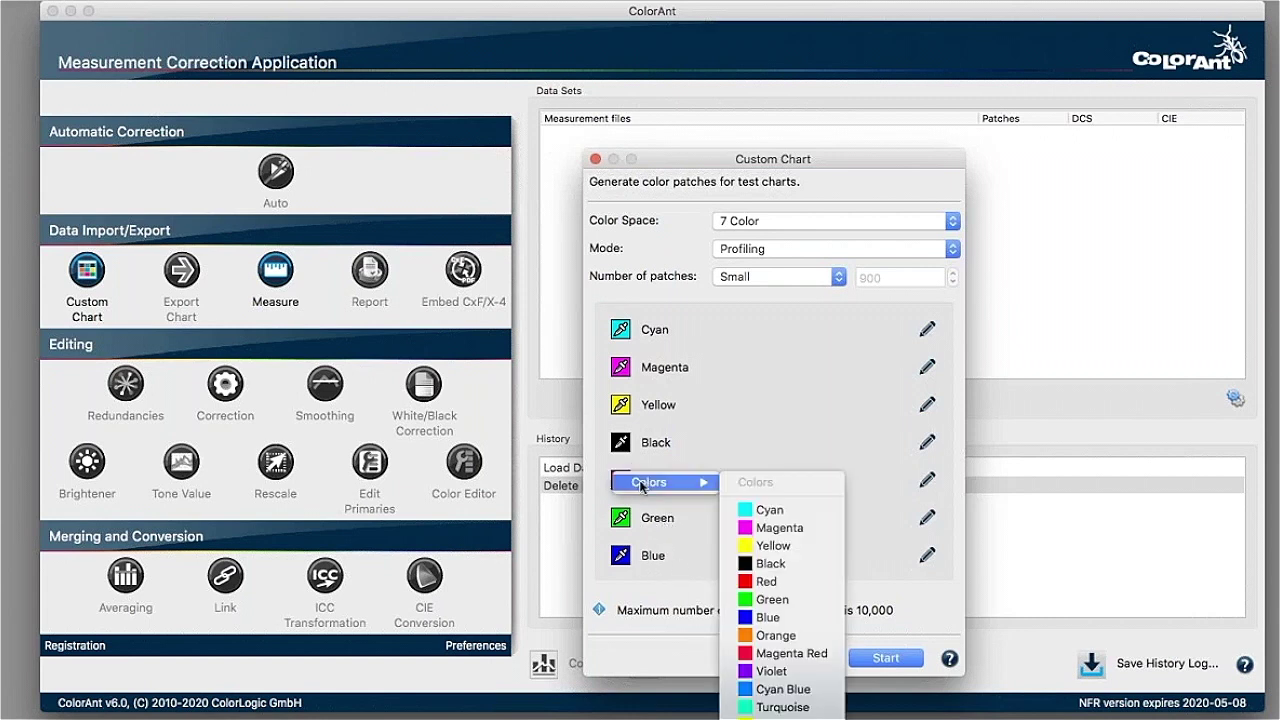
click(804, 637)
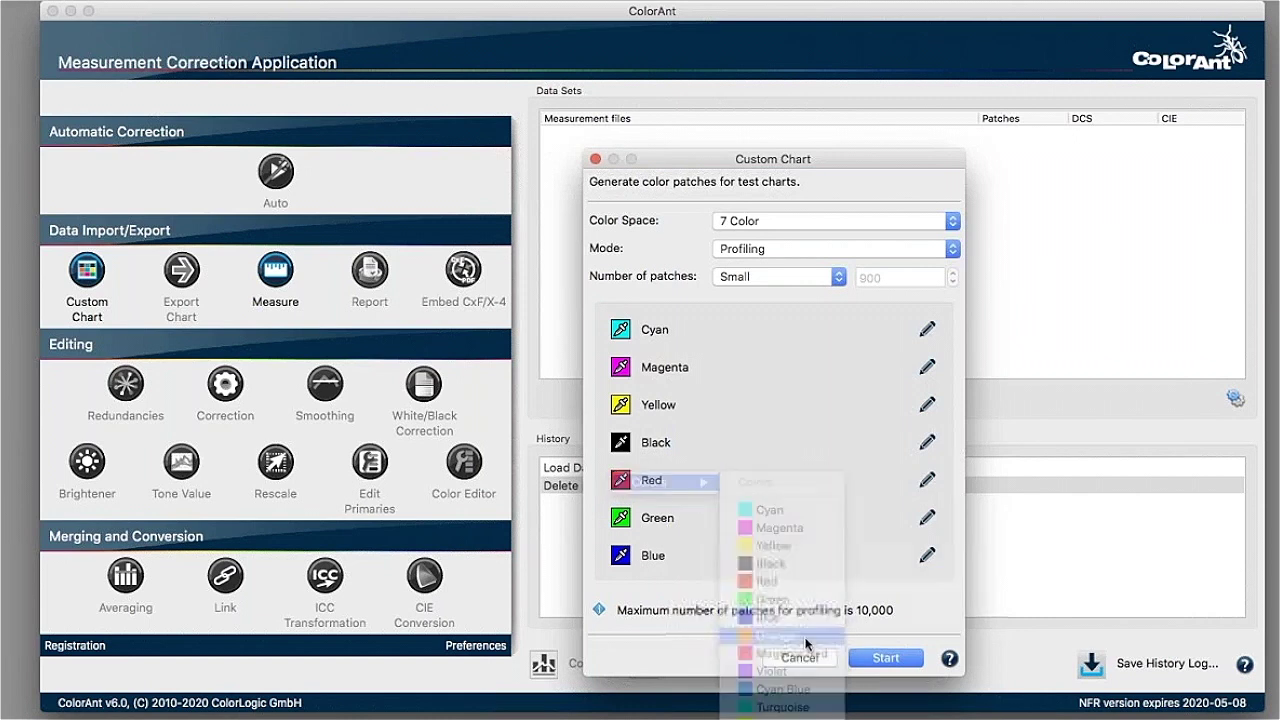
click(622, 557)
mouse_move(630, 562)
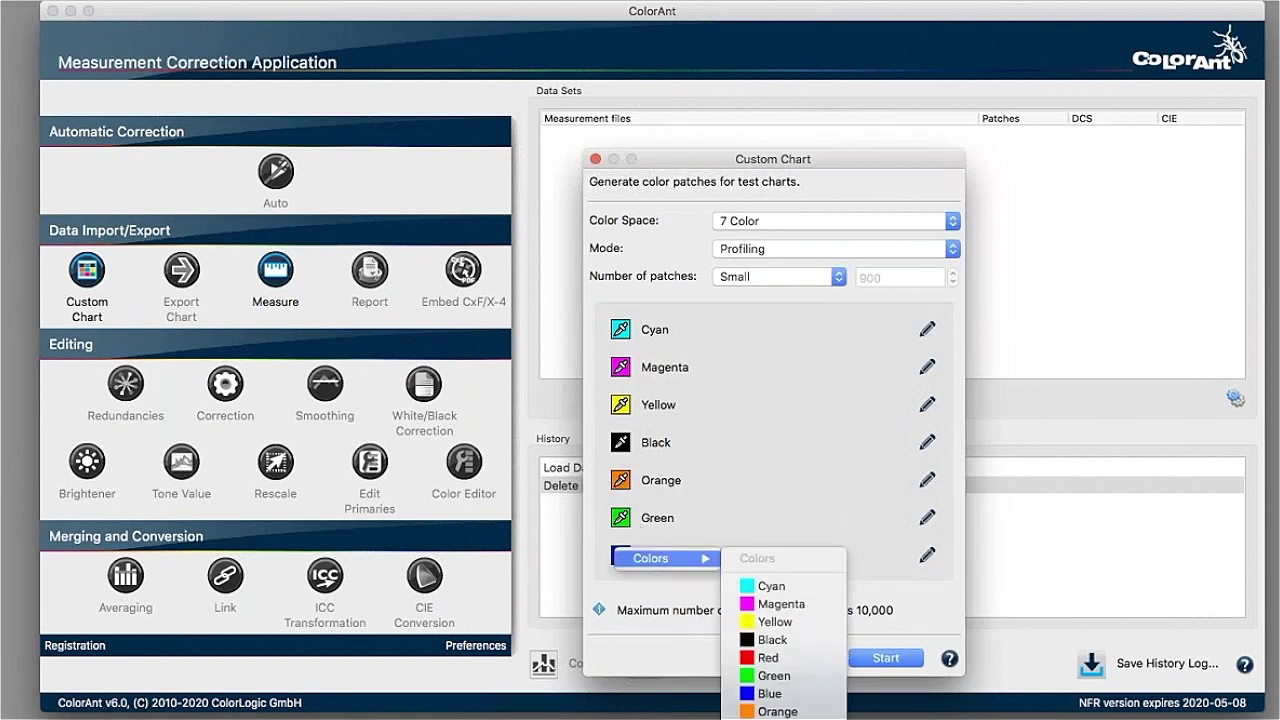
click(775, 718)
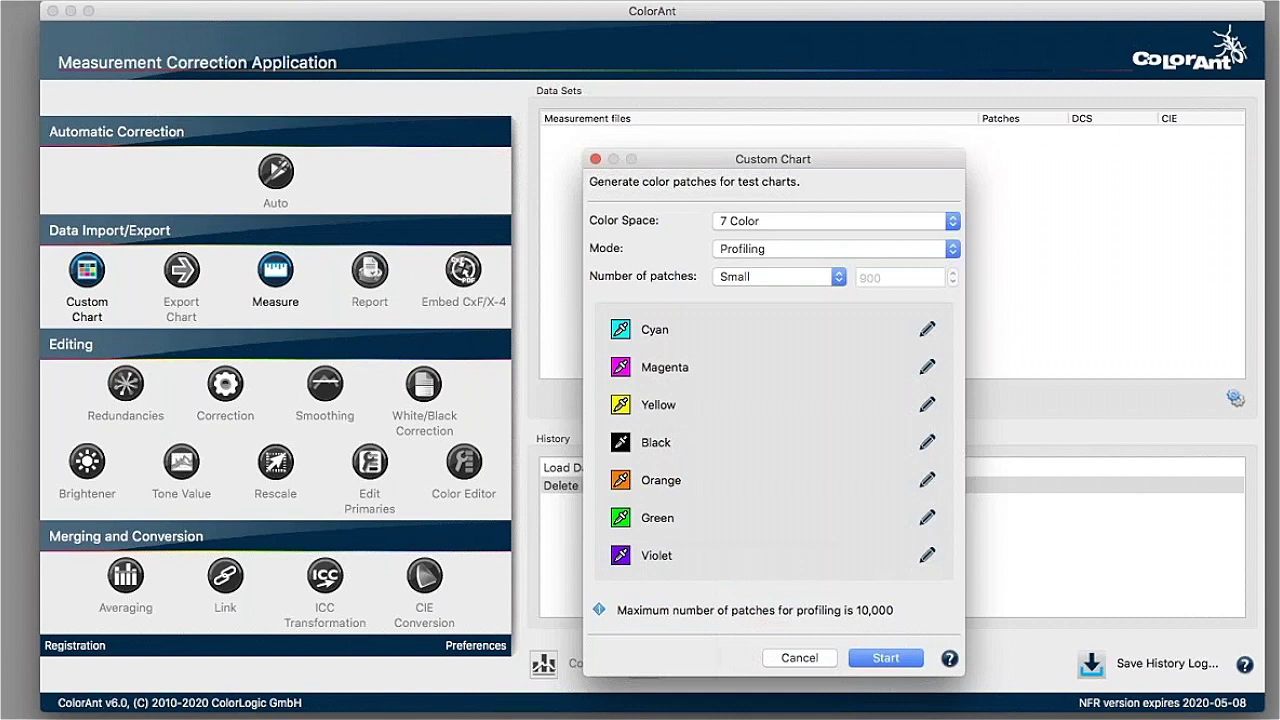
Step: Set the number of patches to a Custom count of 3300
click(782, 279)
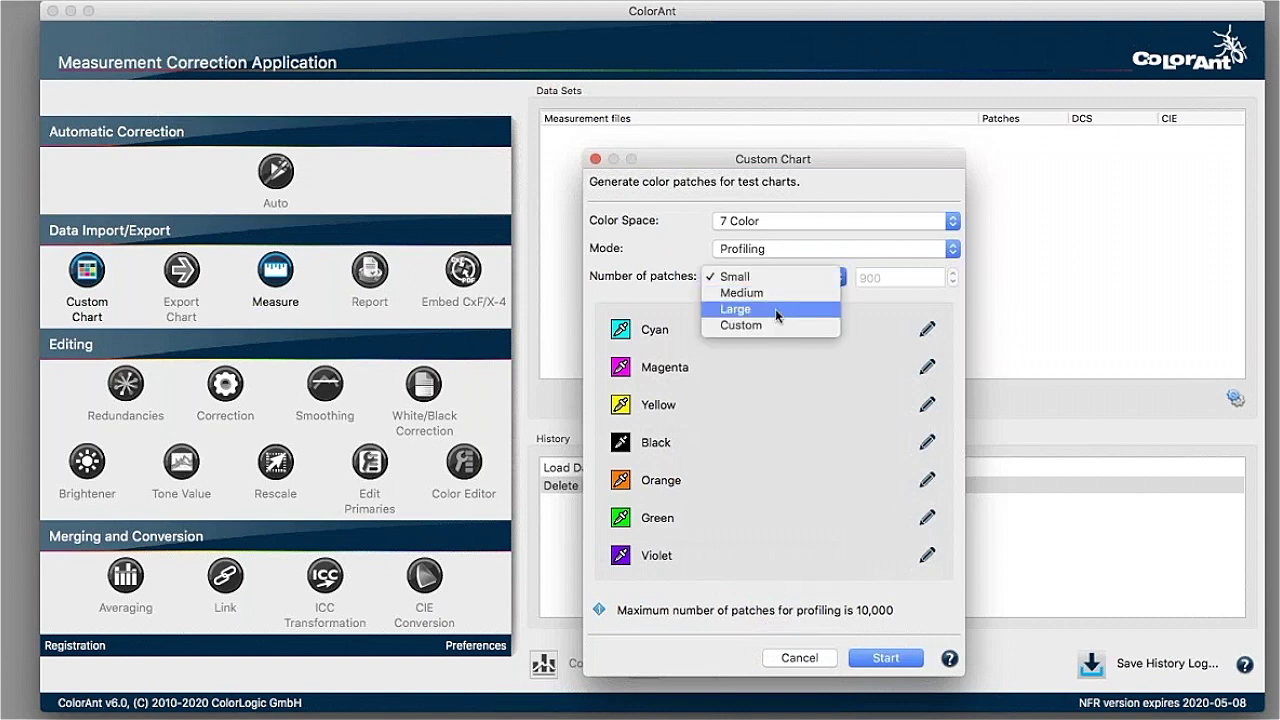
click(775, 309)
click(777, 279)
click(777, 293)
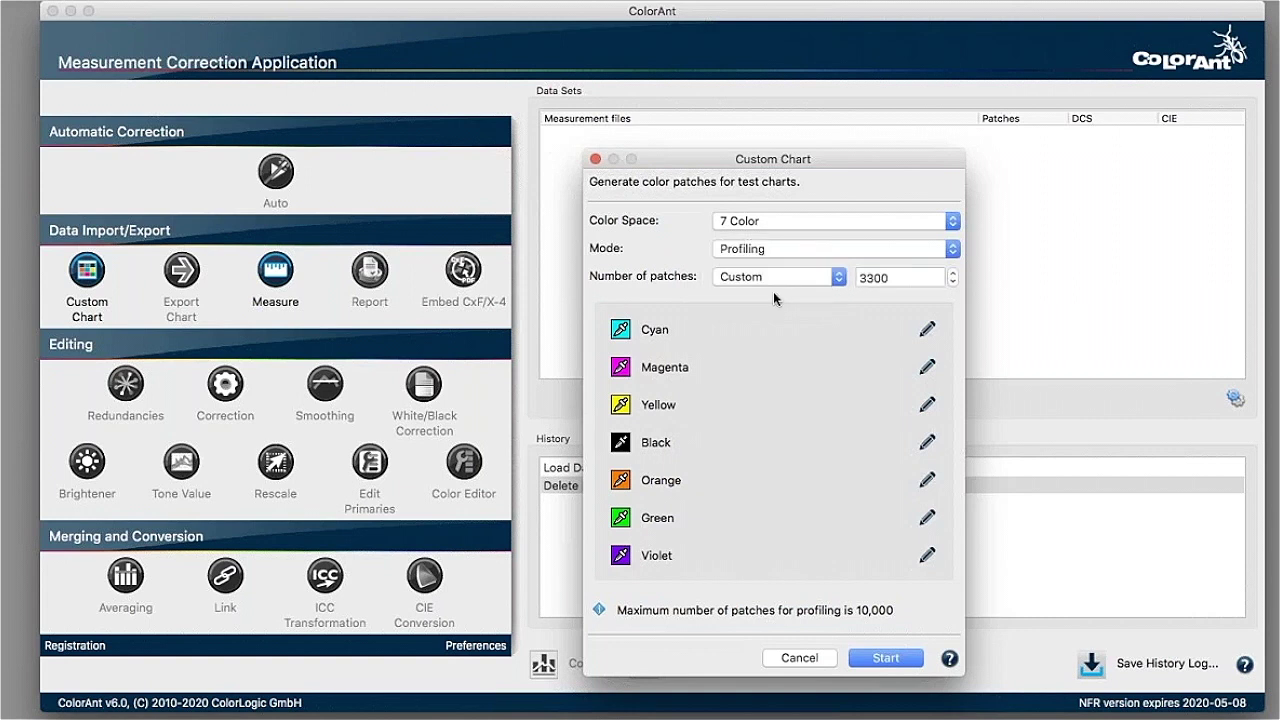
drag(900, 278, 845, 278)
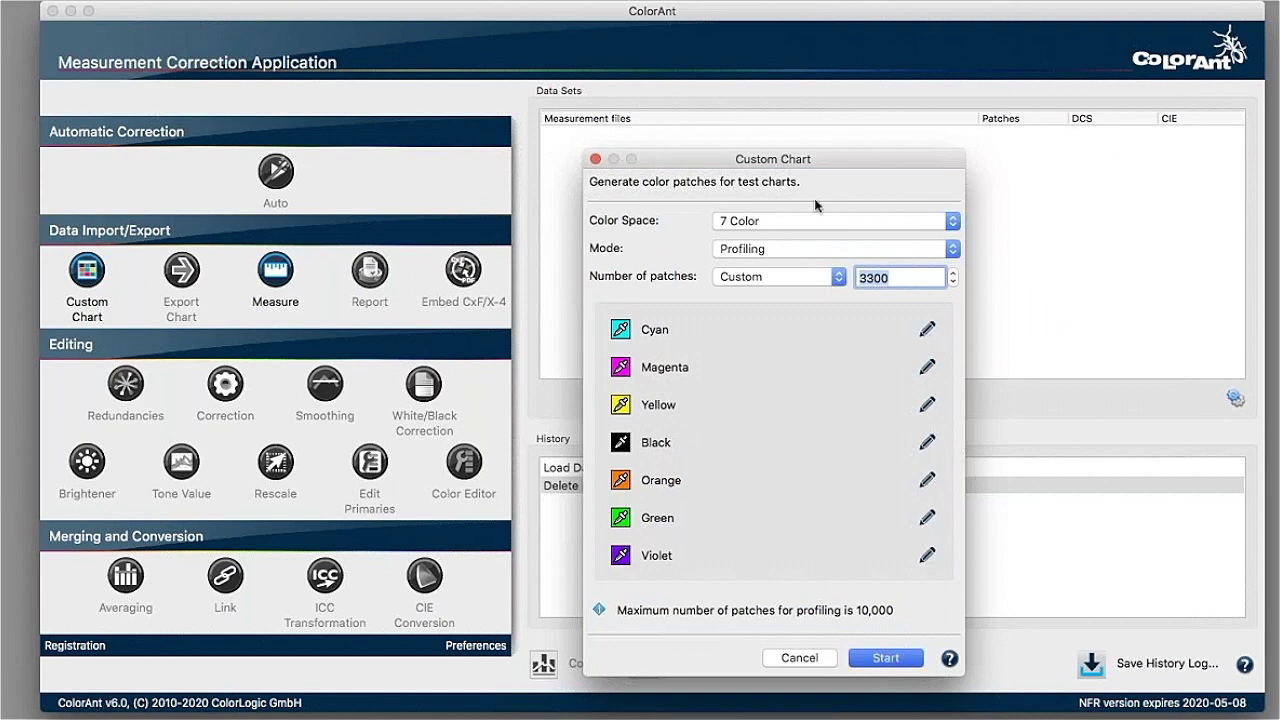
key(Return)
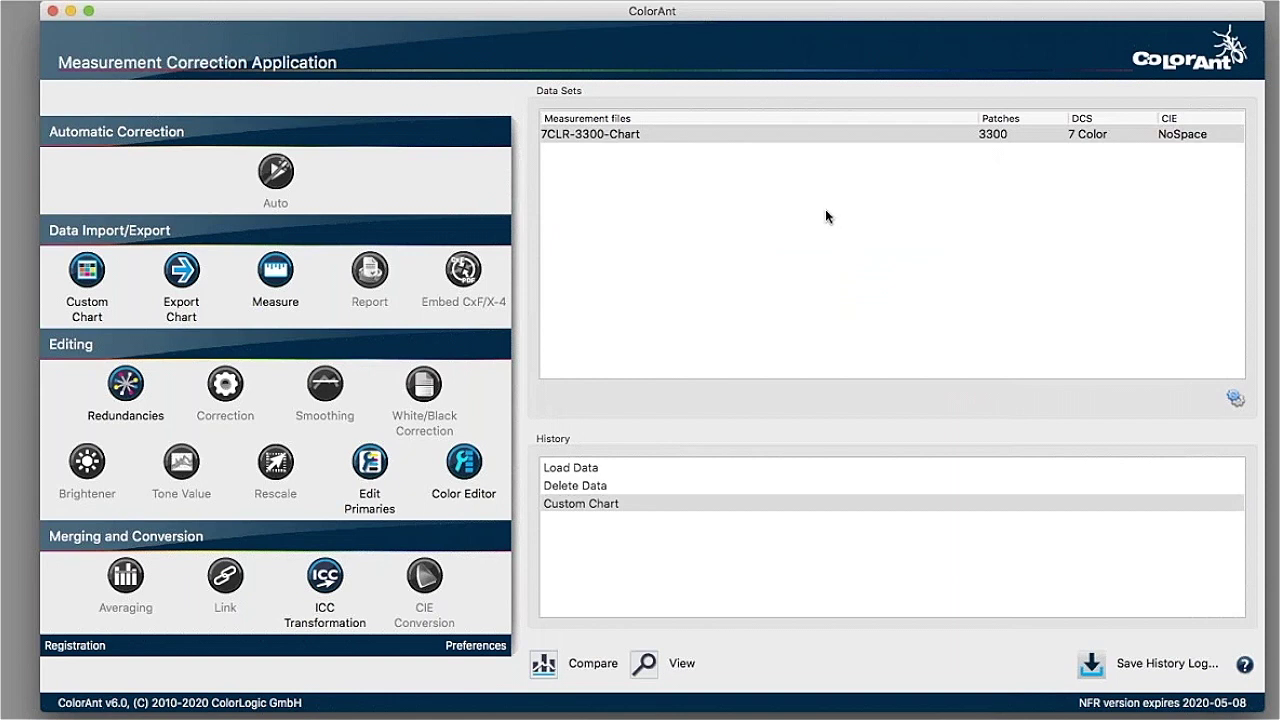
click(672, 136)
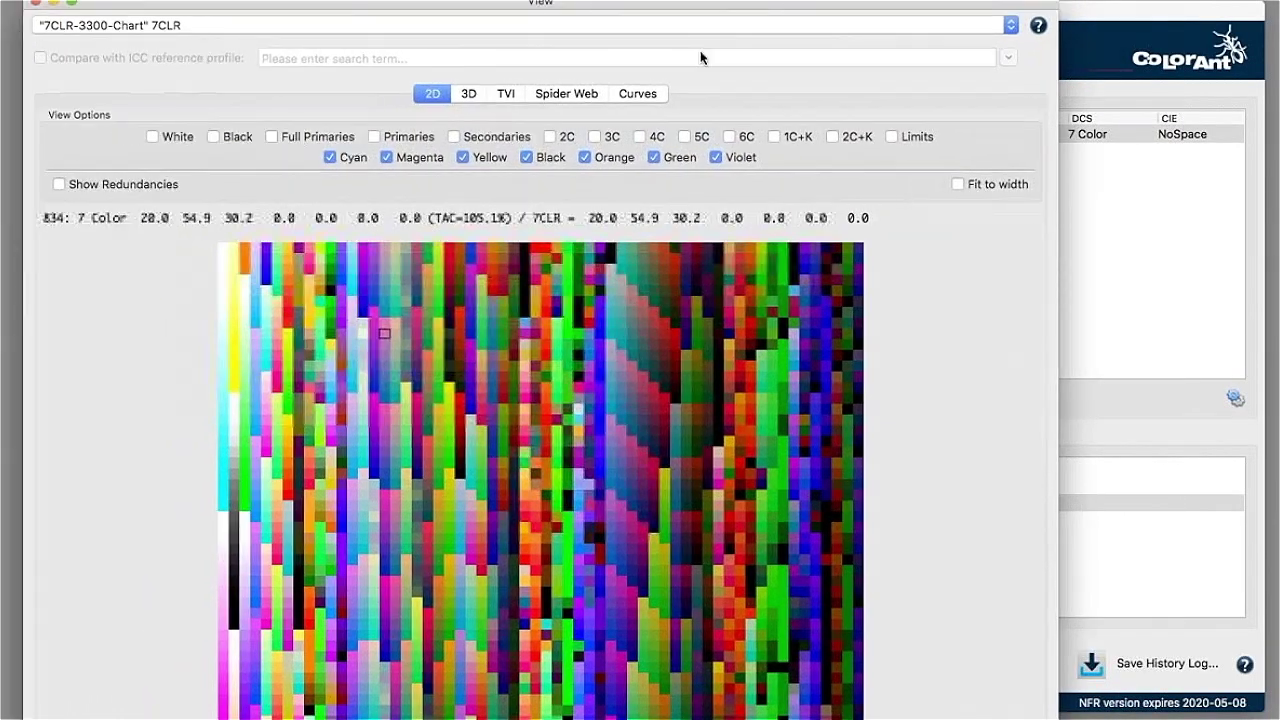
drag(700, 51, 1240, 65)
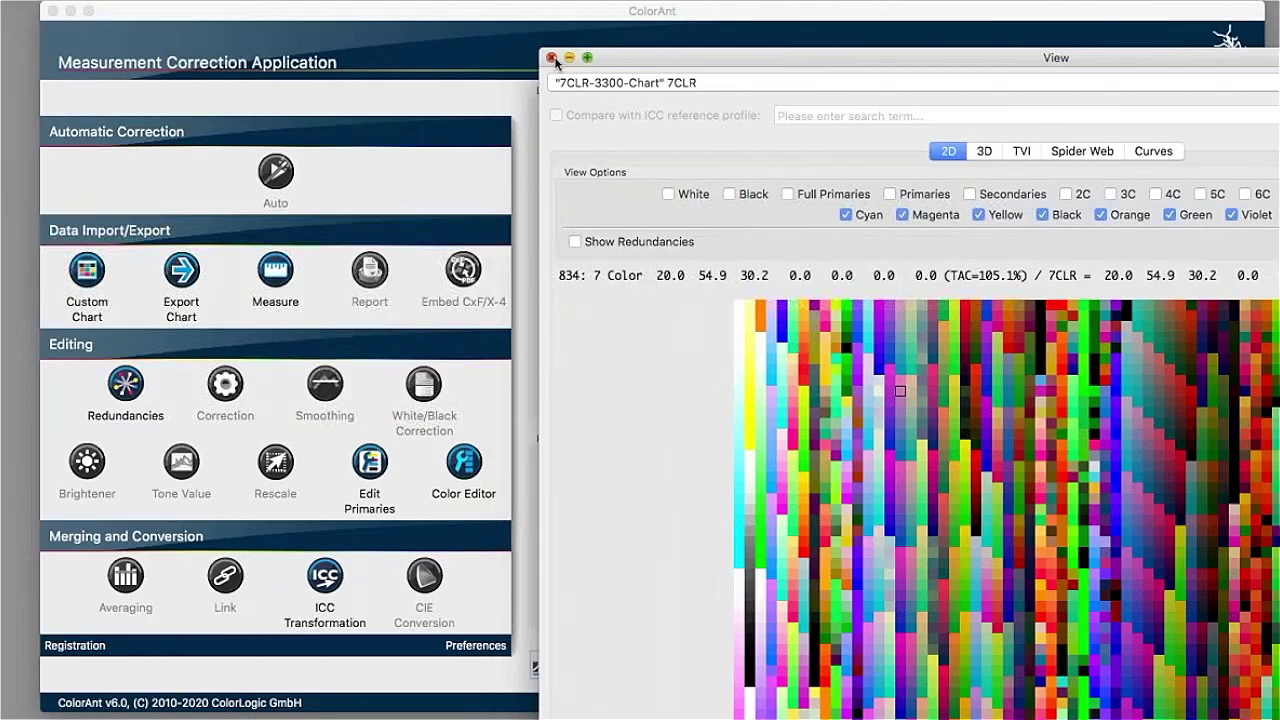
click(478, 212)
drag(503, 10, 511, 10)
click(596, 136)
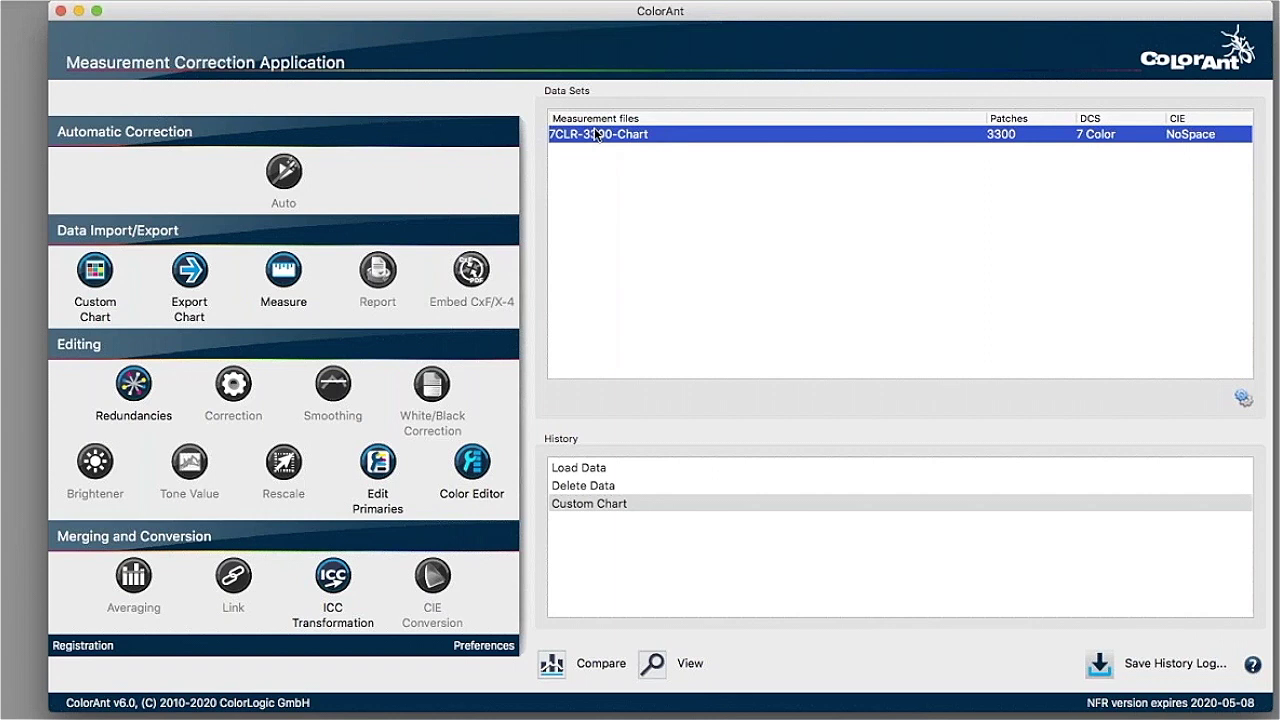
Step: Open Export Chart with the X-Rite i1Pro/iO - A4/Letter preset, giving a 9-page layout
click(193, 280)
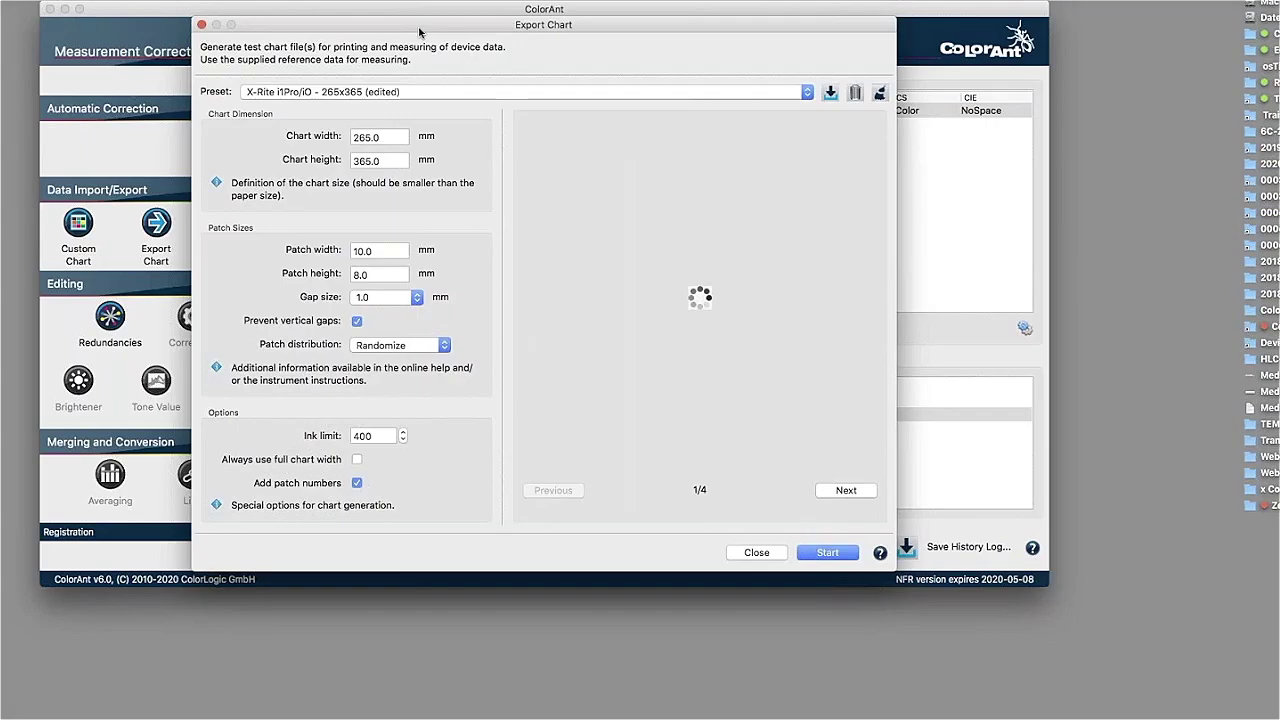
drag(419, 33, 519, 147)
click(437, 207)
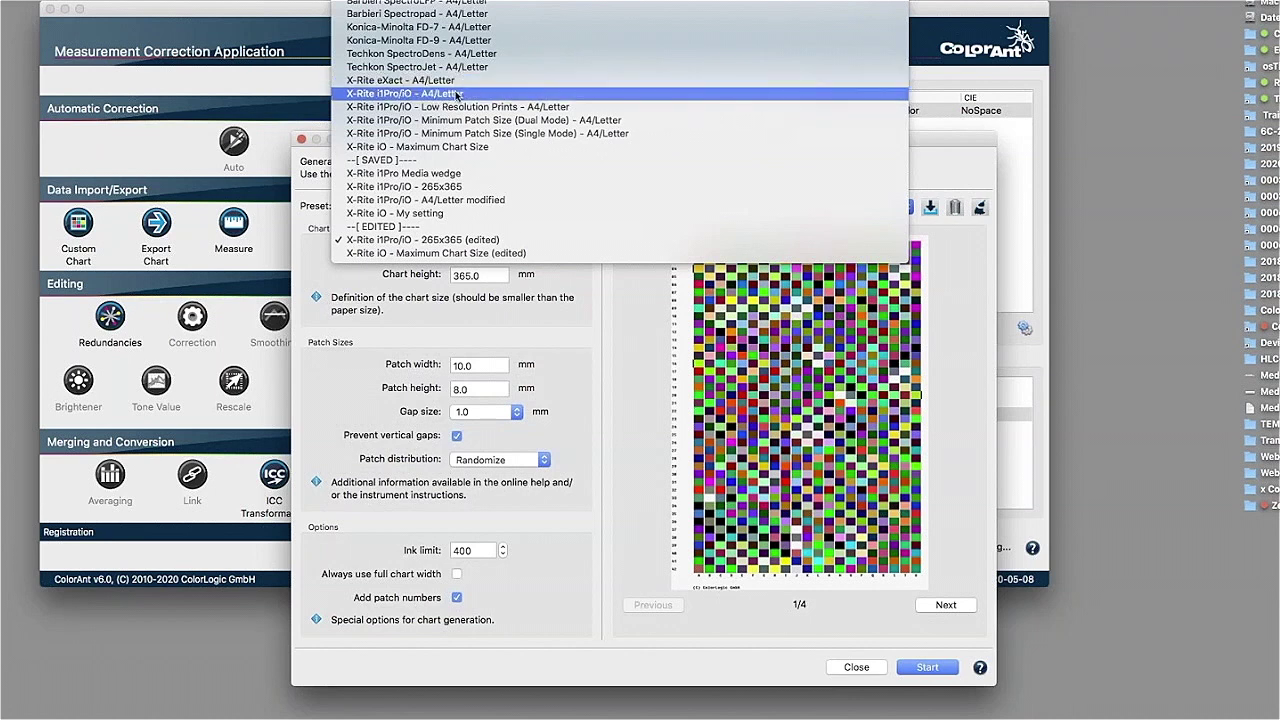
click(456, 93)
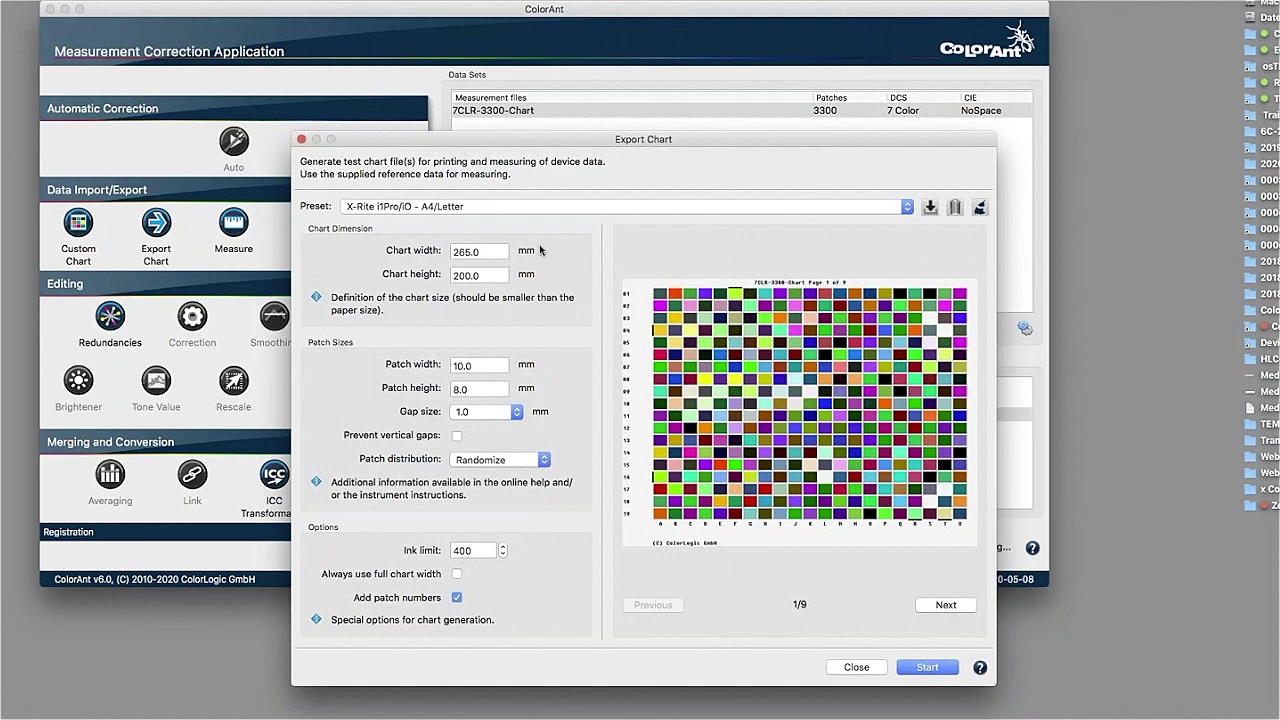
Step: Set the exported chart height to 600 mm
click(482, 276)
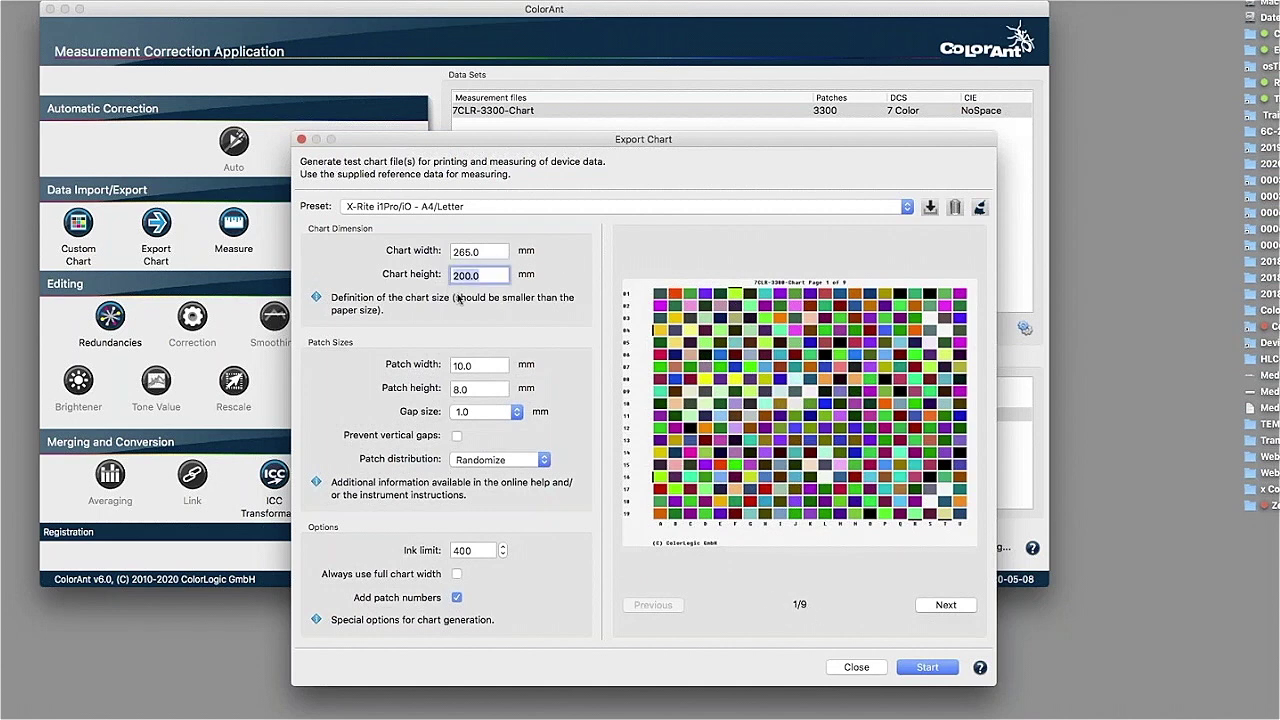
text(600)
key(Return)
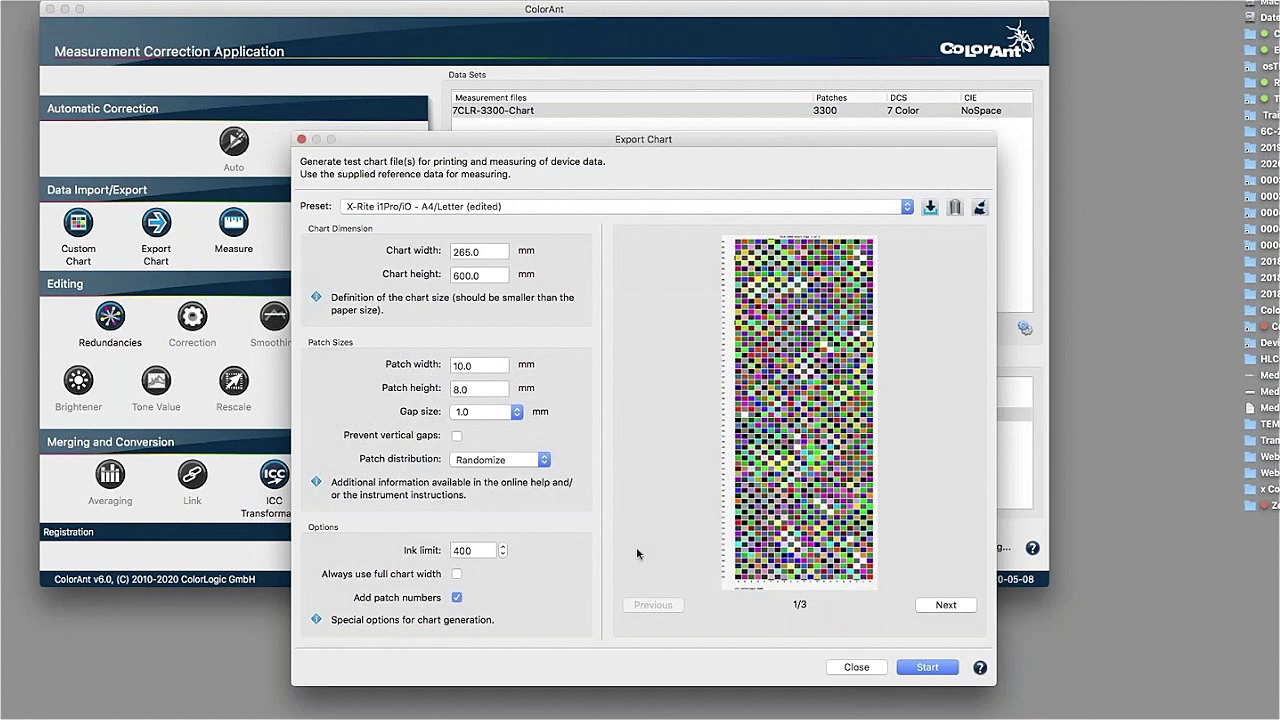
Step: Use Normal patch distribution with patch numbers included, and start the export
click(508, 467)
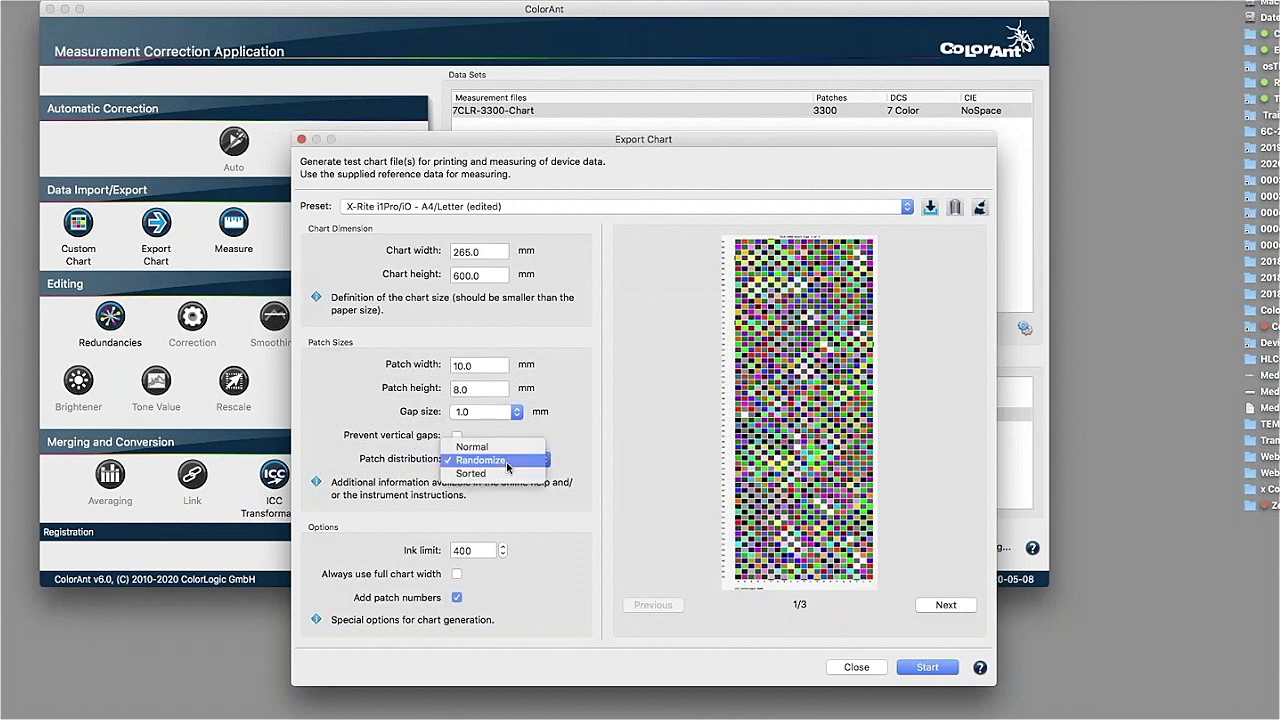
click(508, 447)
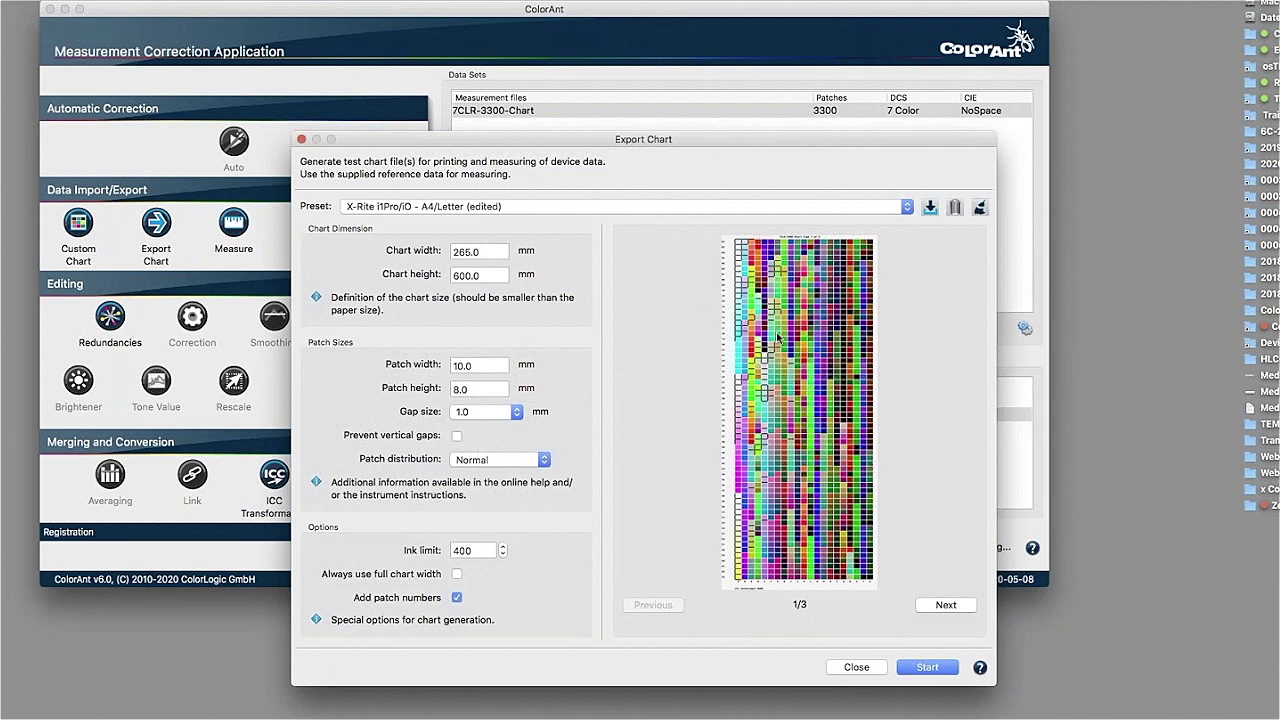
click(457, 599)
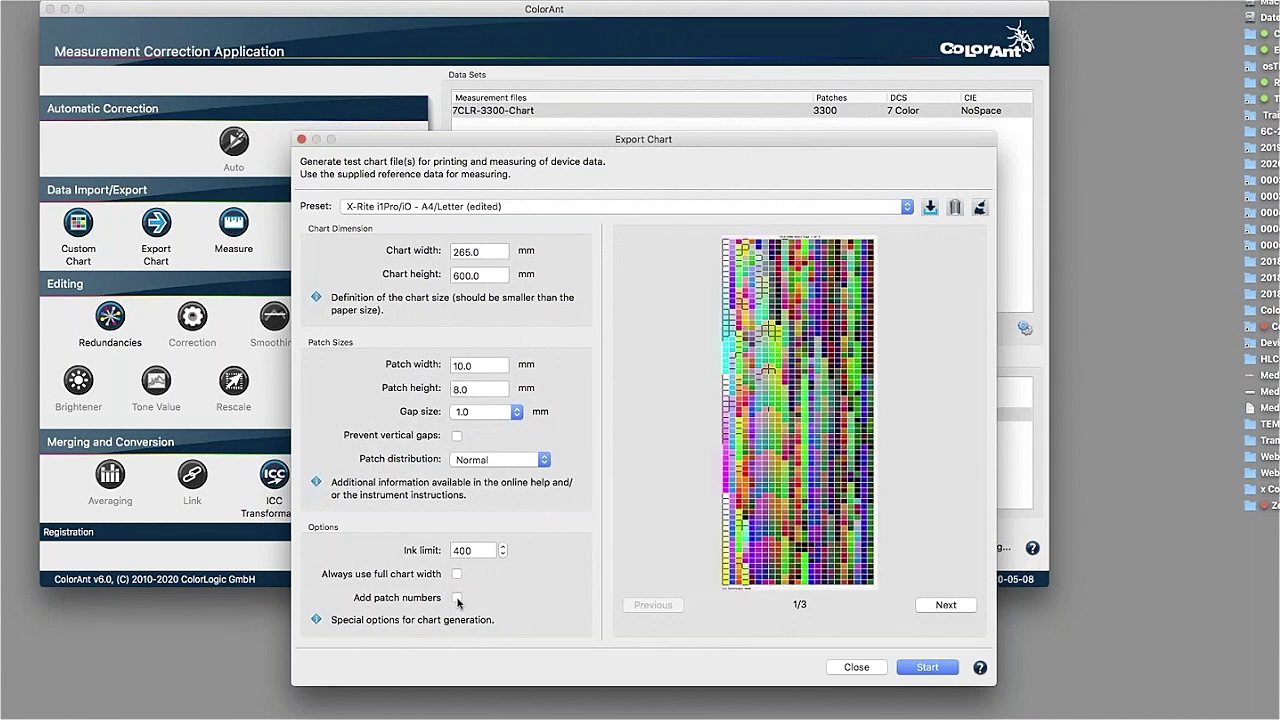
click(457, 599)
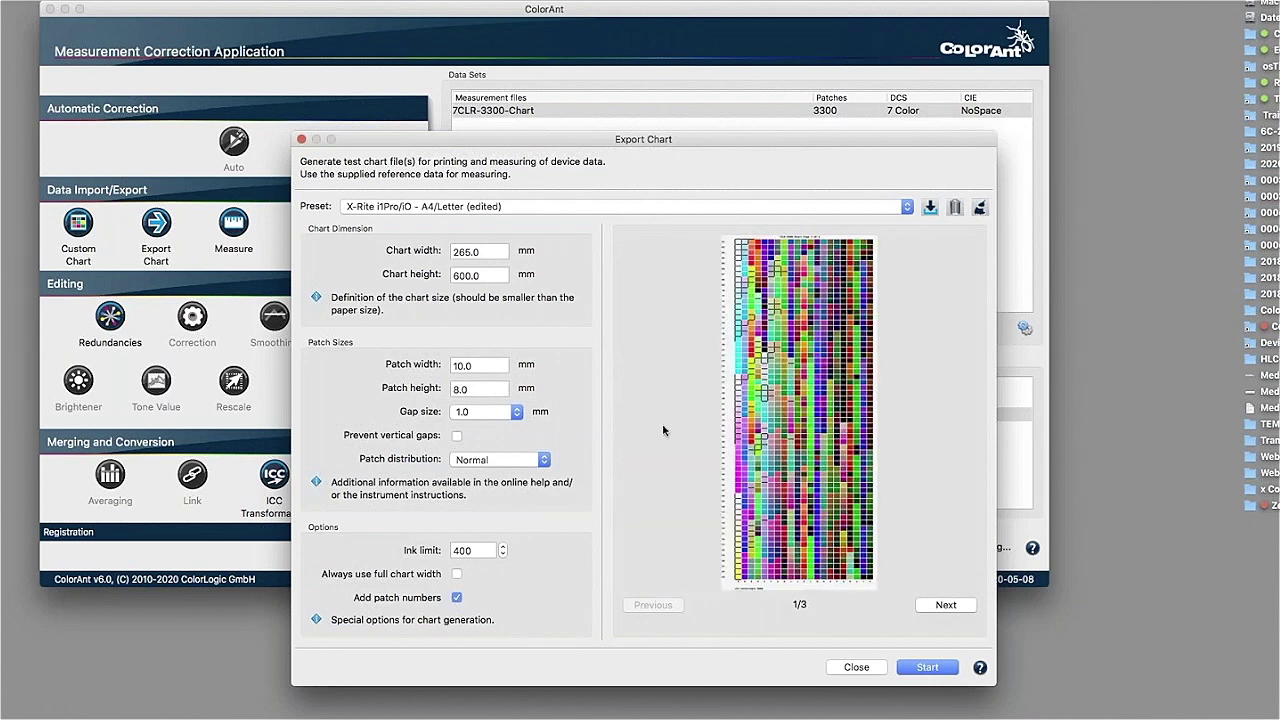
click(927, 667)
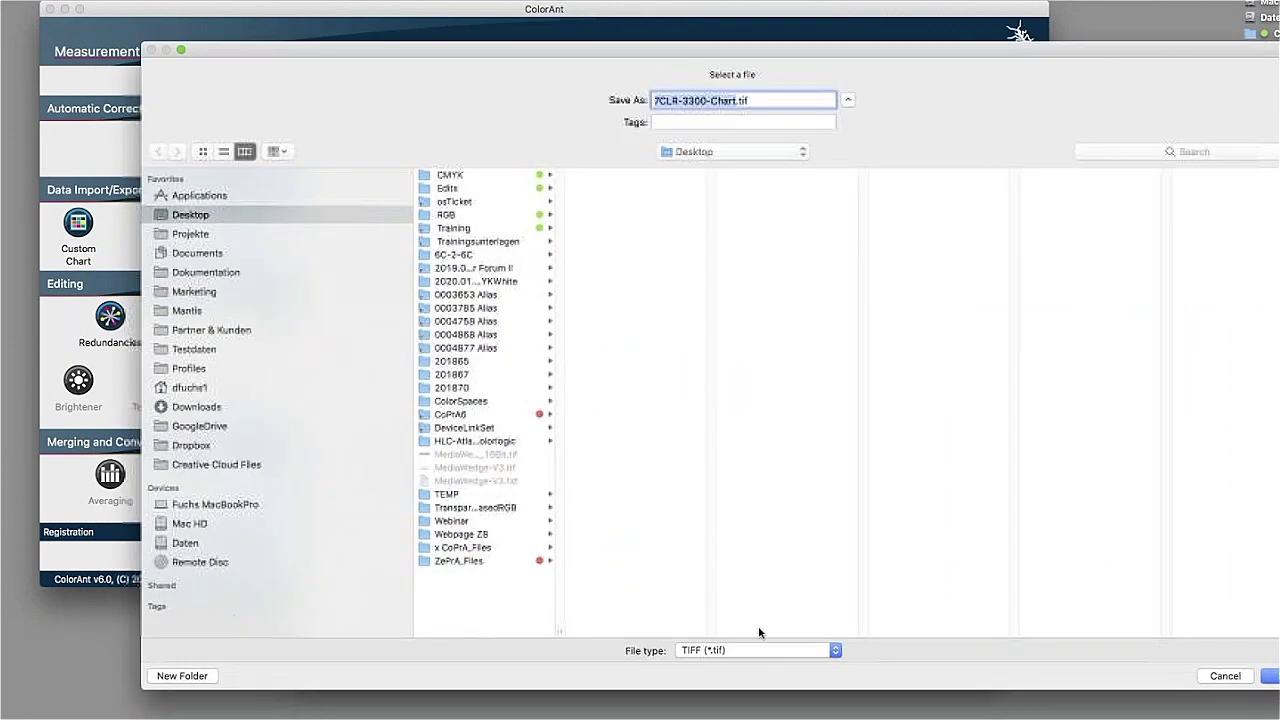
Step: Save the chart as 7CLR-3300-Chart.pdf, choosing PDF instead of the default TIFF
click(738, 646)
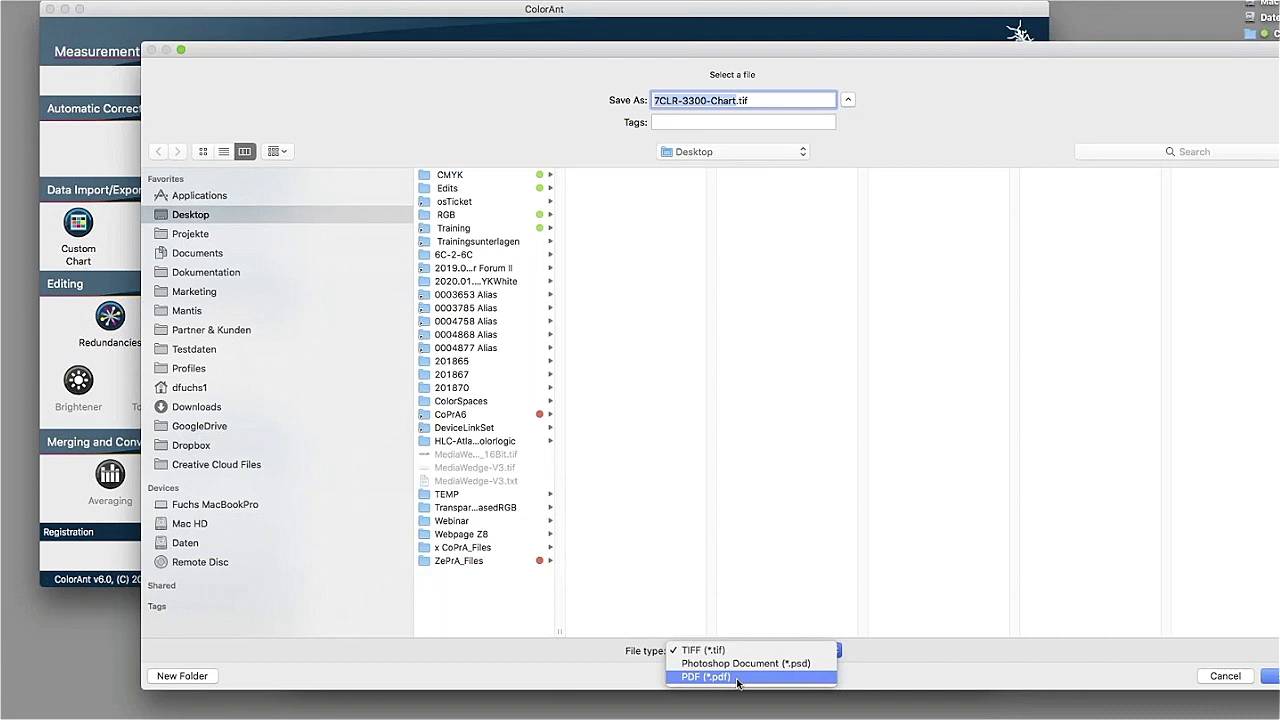
click(1050, 681)
click(1235, 678)
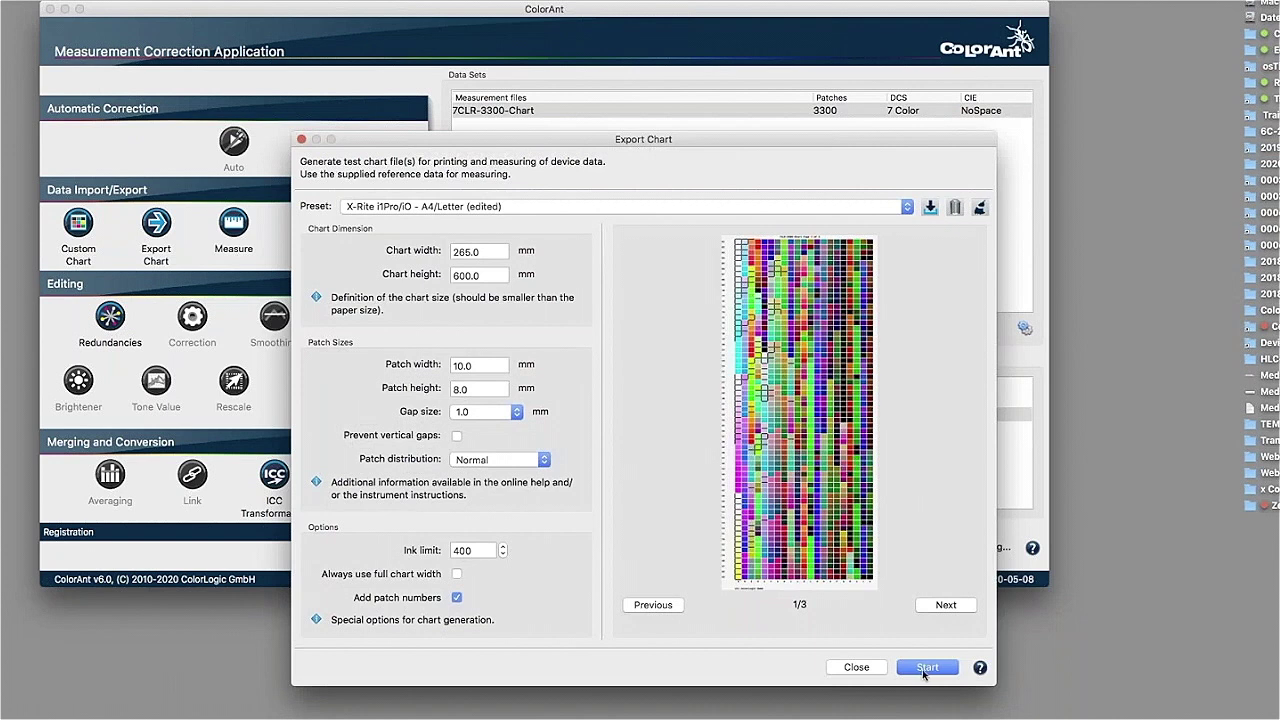
click(922, 669)
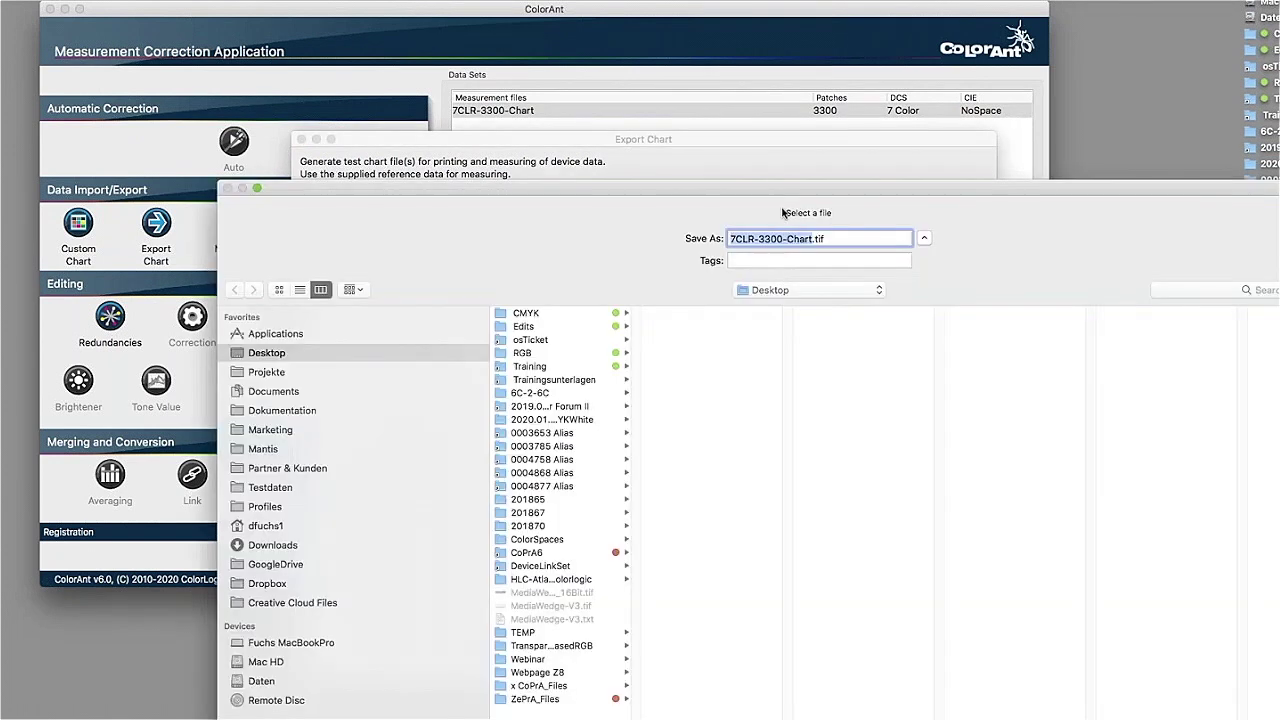
drag(757, 187, 700, 108)
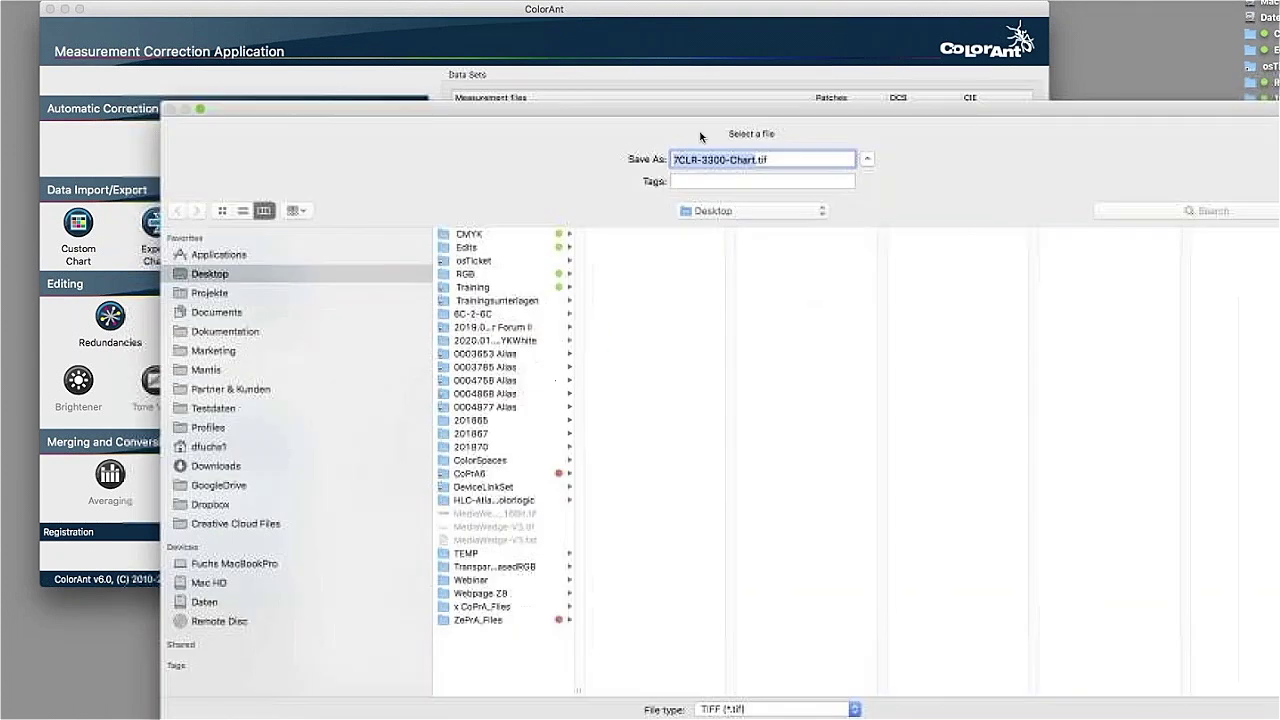
click(822, 710)
click(822, 716)
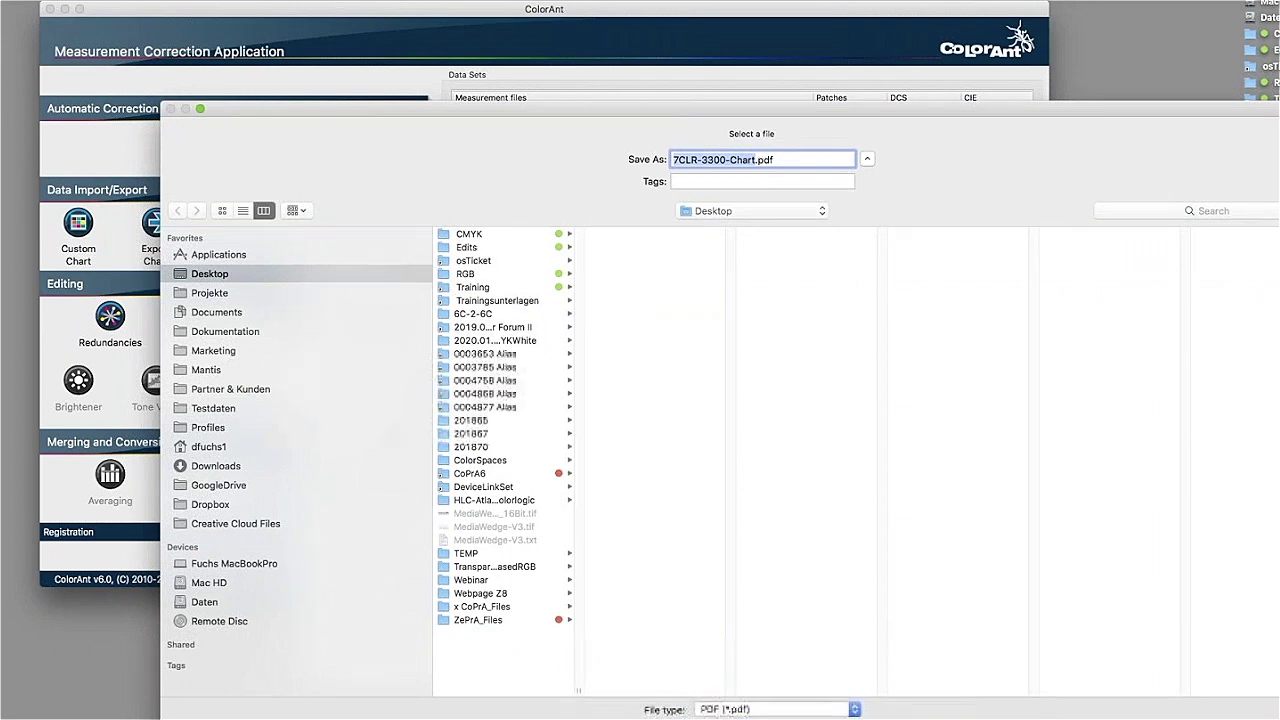
key(Return)
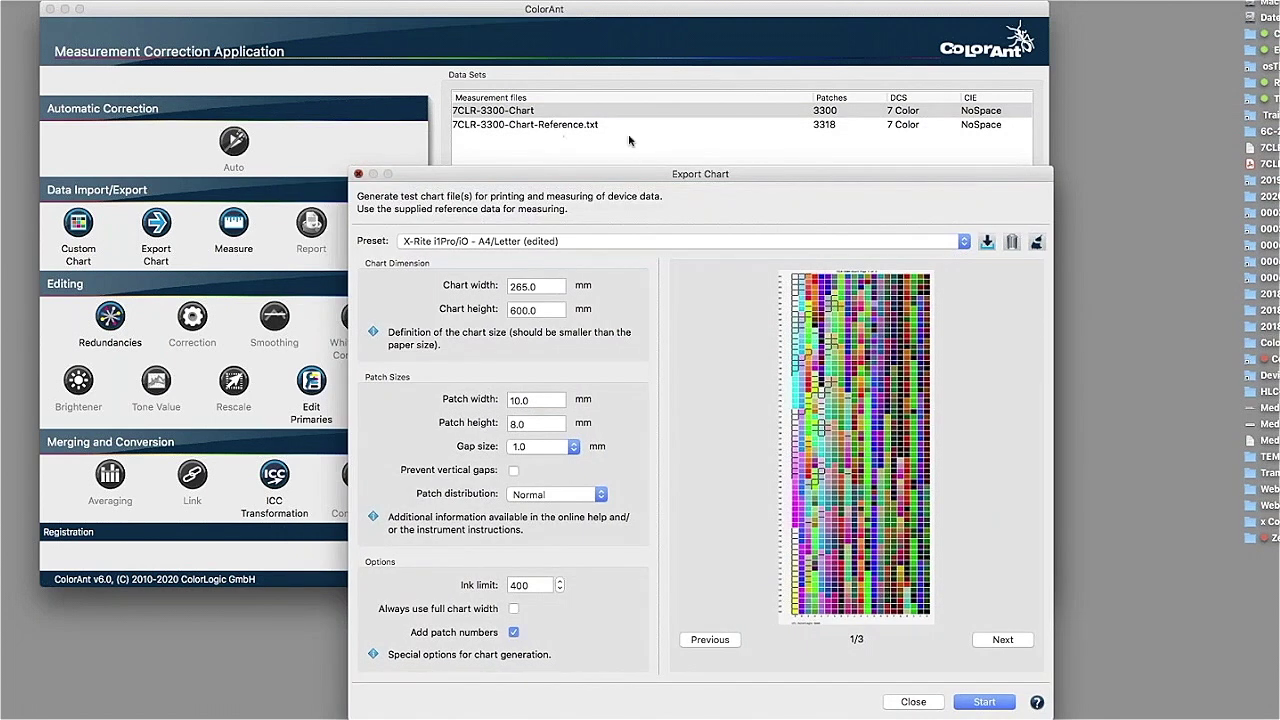
key(Escape)
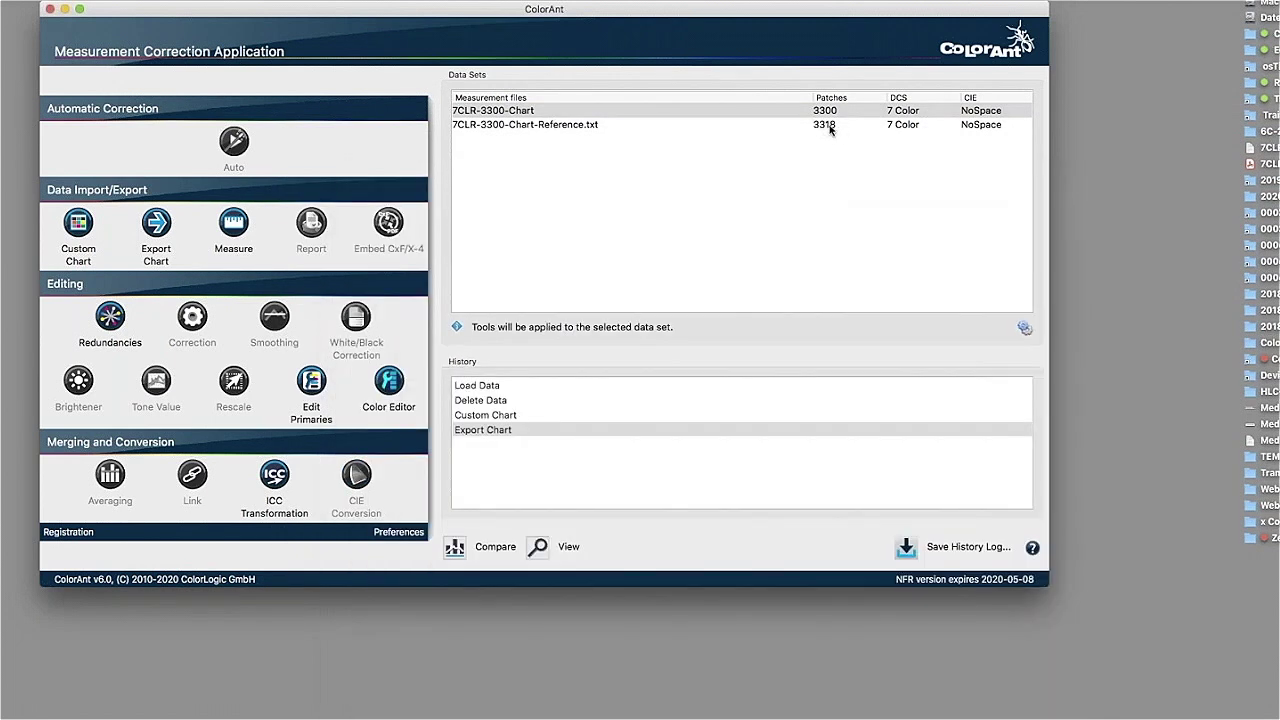
click(830, 128)
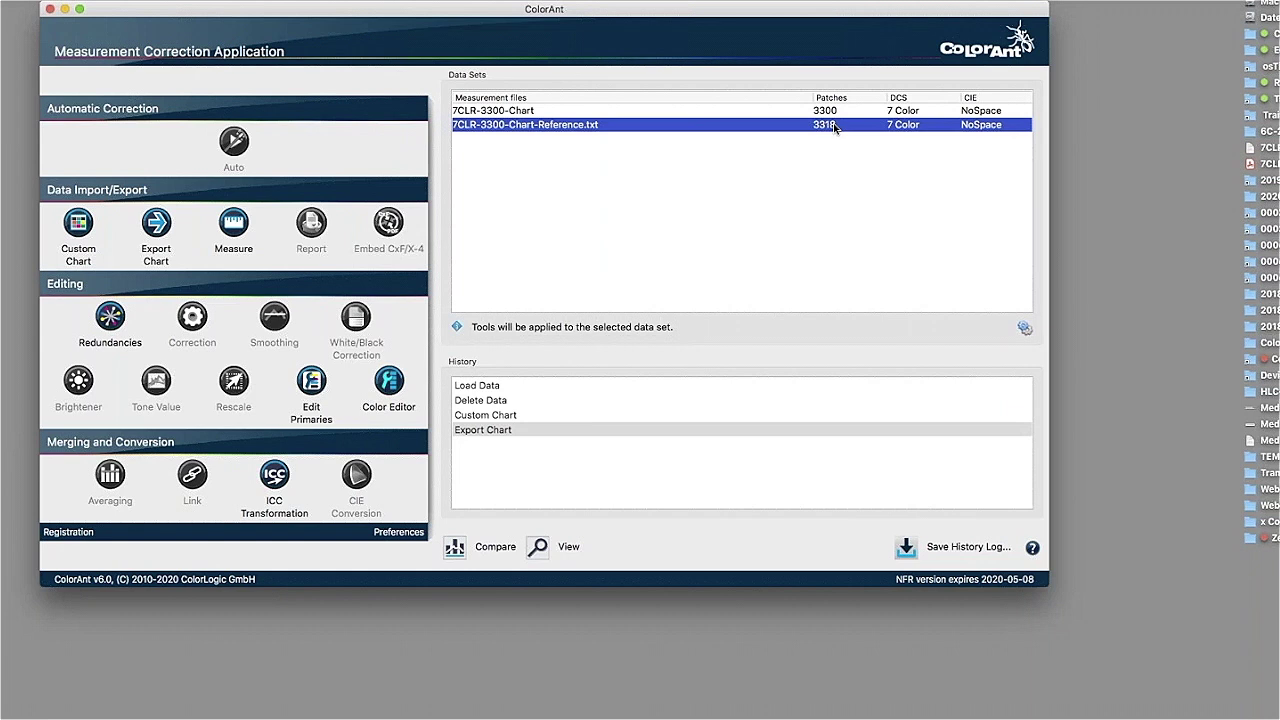
double_click(656, 126)
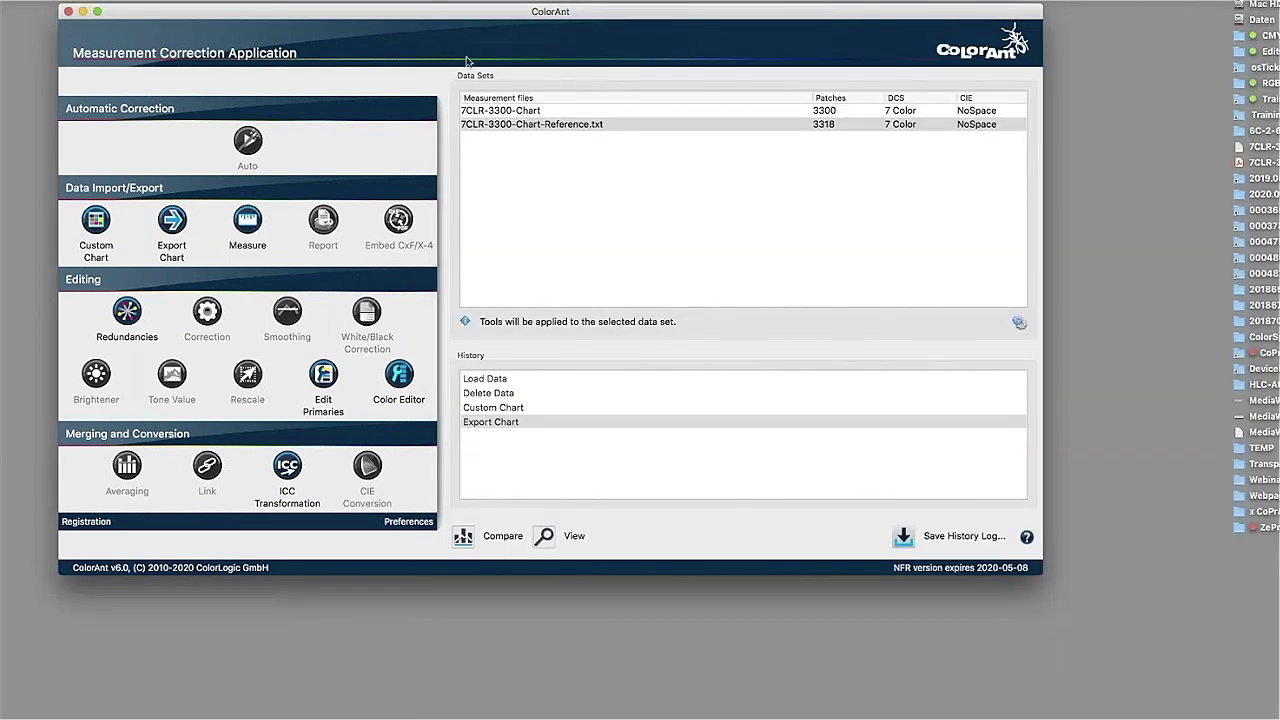
click(463, 50)
click(545, 126)
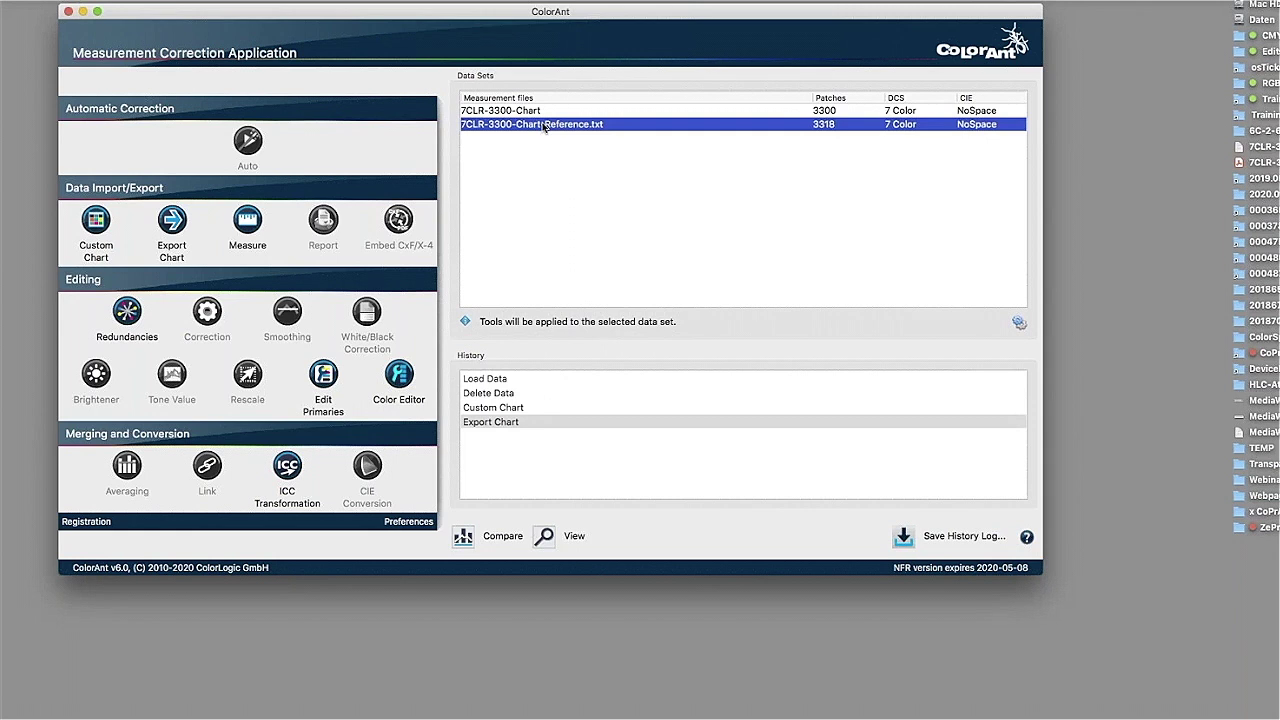
click(254, 226)
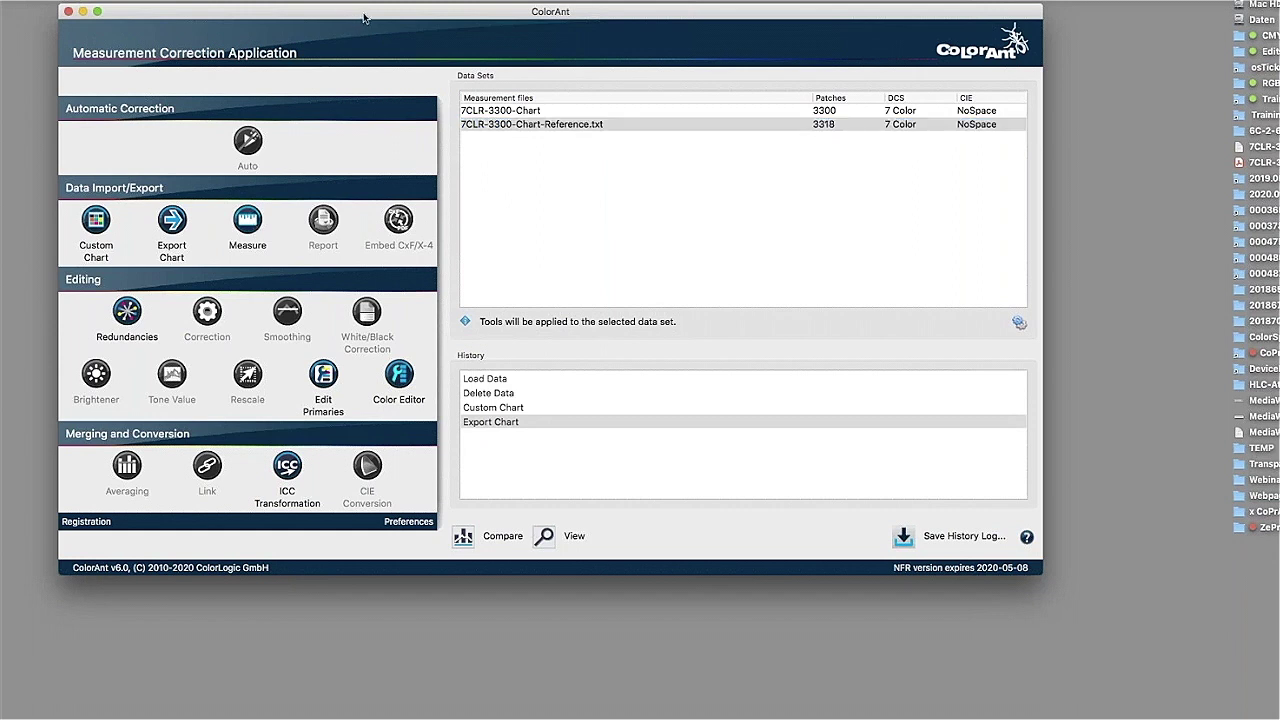
drag(365, 17, 376, 21)
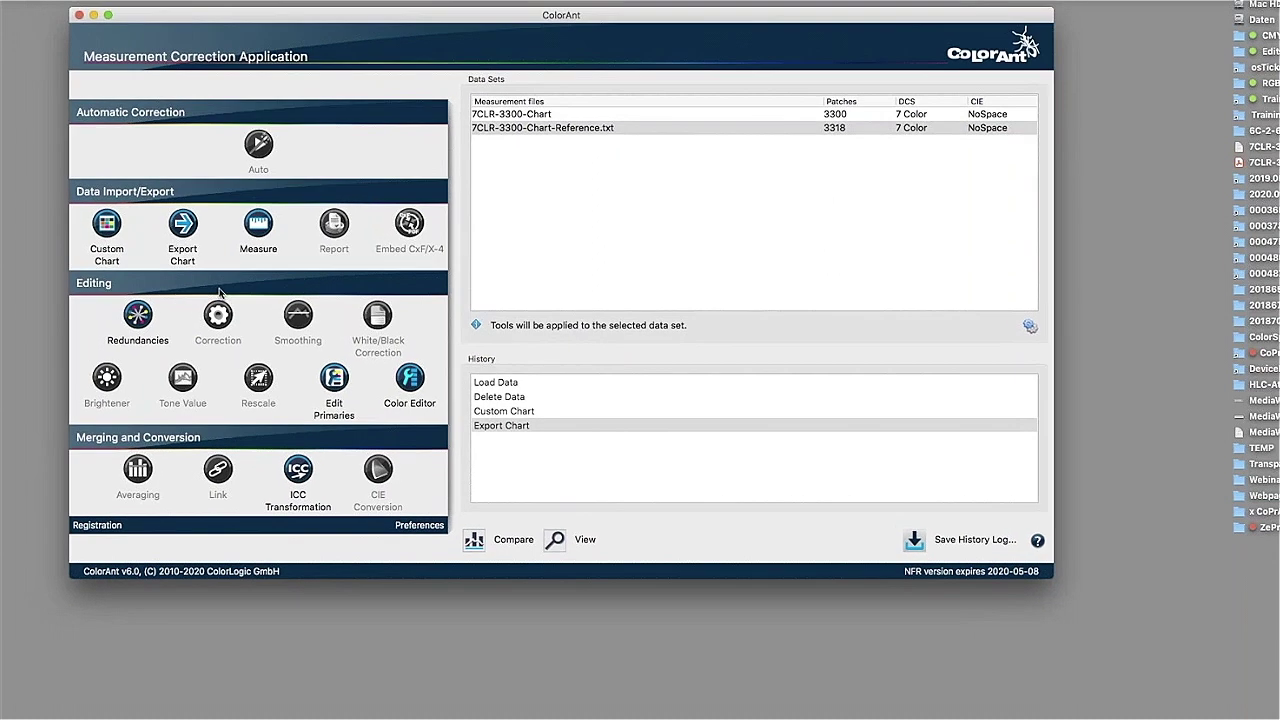
Step: Clear all existing data sets and history from the Data Sets list
right_click(568, 251)
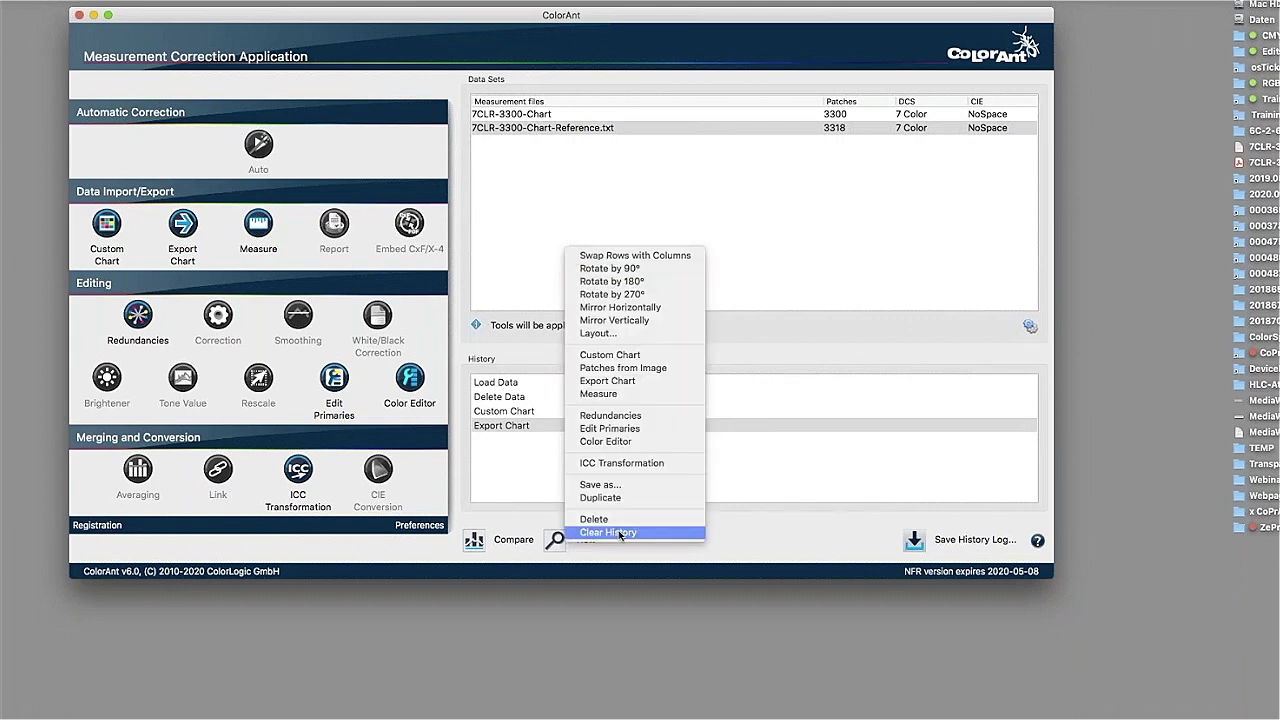
click(618, 533)
drag(640, 19, 652, 15)
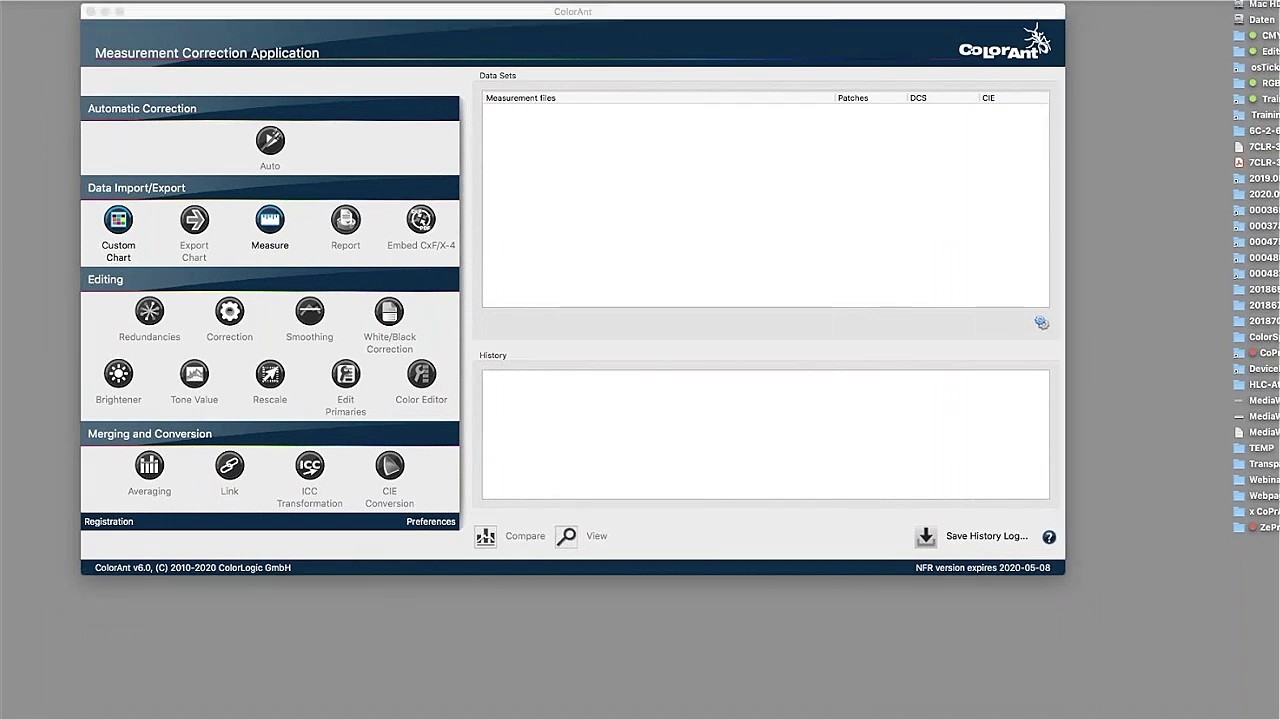
Step: Load 7C Indigo_CMYKOGV_Spectral-Original.txt and Pantone Reflex Blue C.cxf, selecting the Pantone set
drag(639, 216, 620, 240)
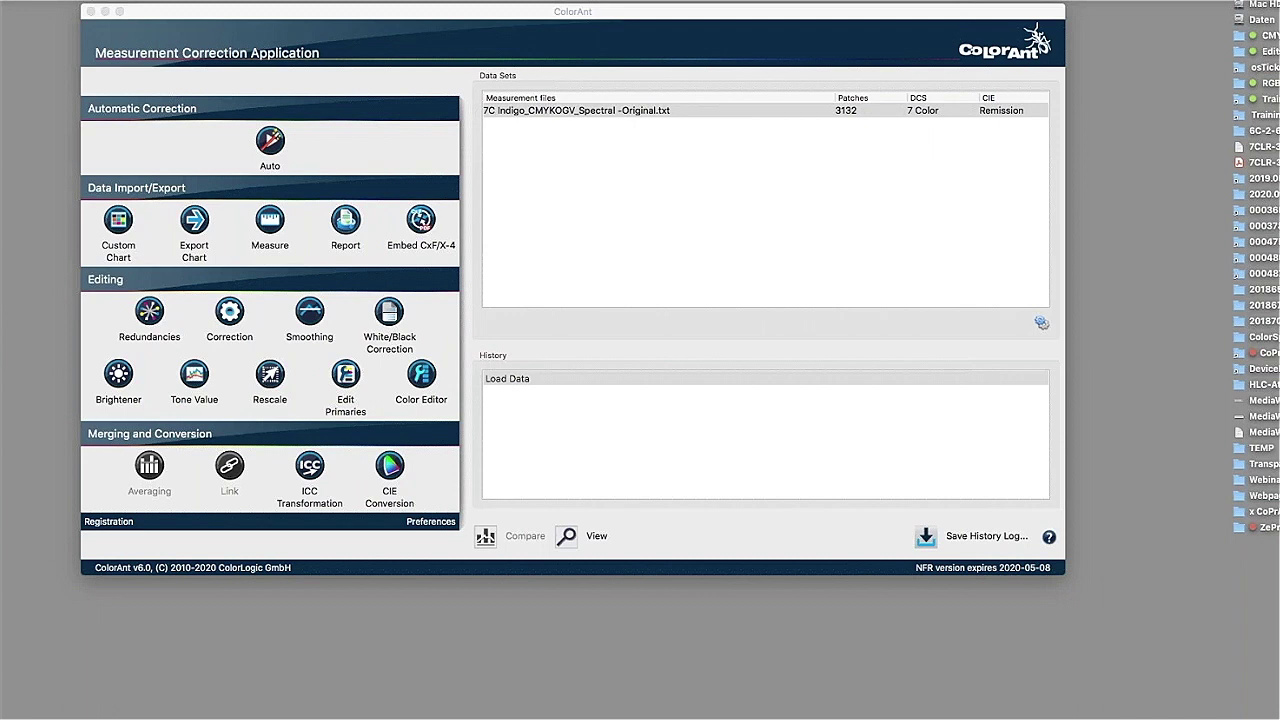
drag(150, 330, 650, 214)
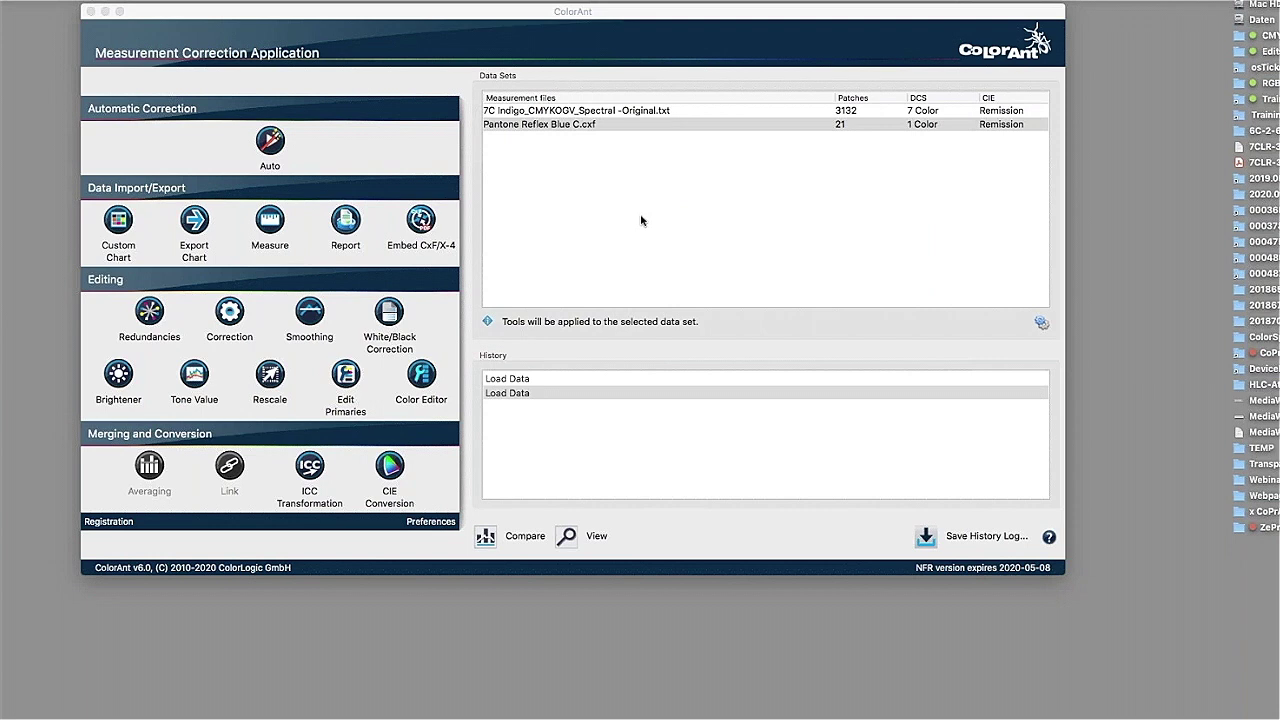
click(556, 127)
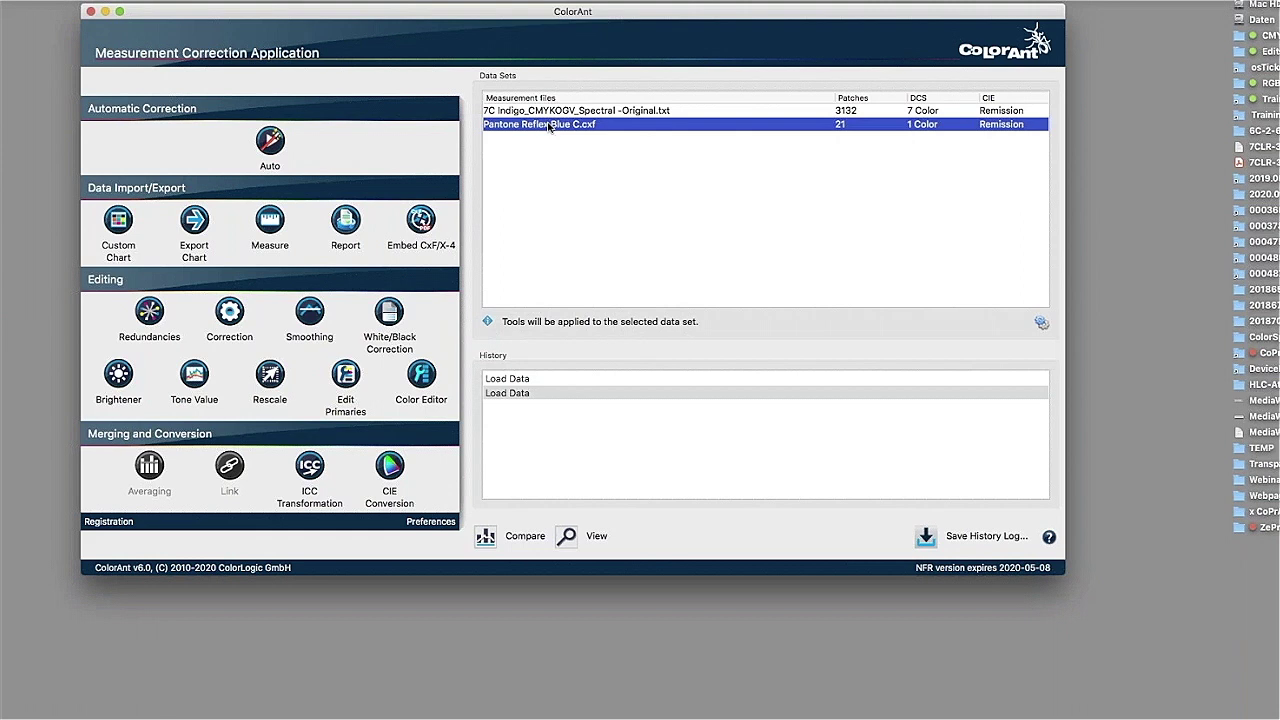
Step: View the Pantone Reflex Blue C patches as 3D, tone value increase, spider web and tone curves
double_click(549, 127)
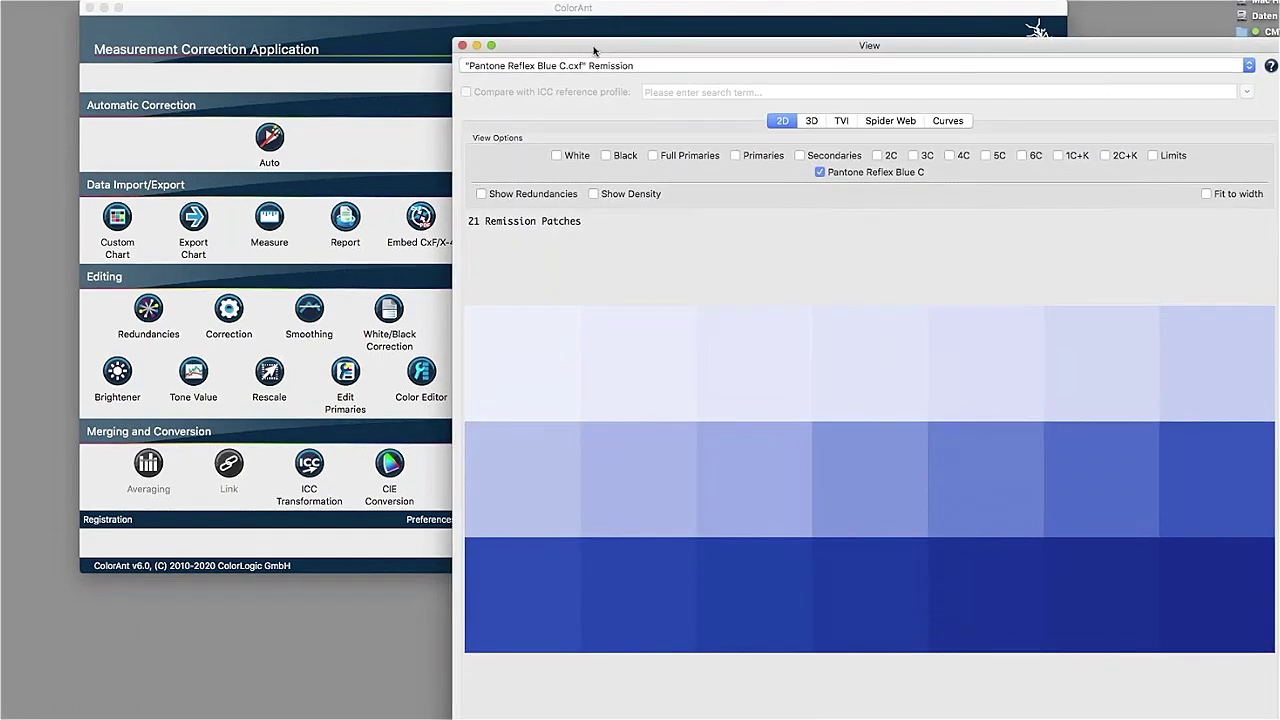
drag(622, 49, 928, 248)
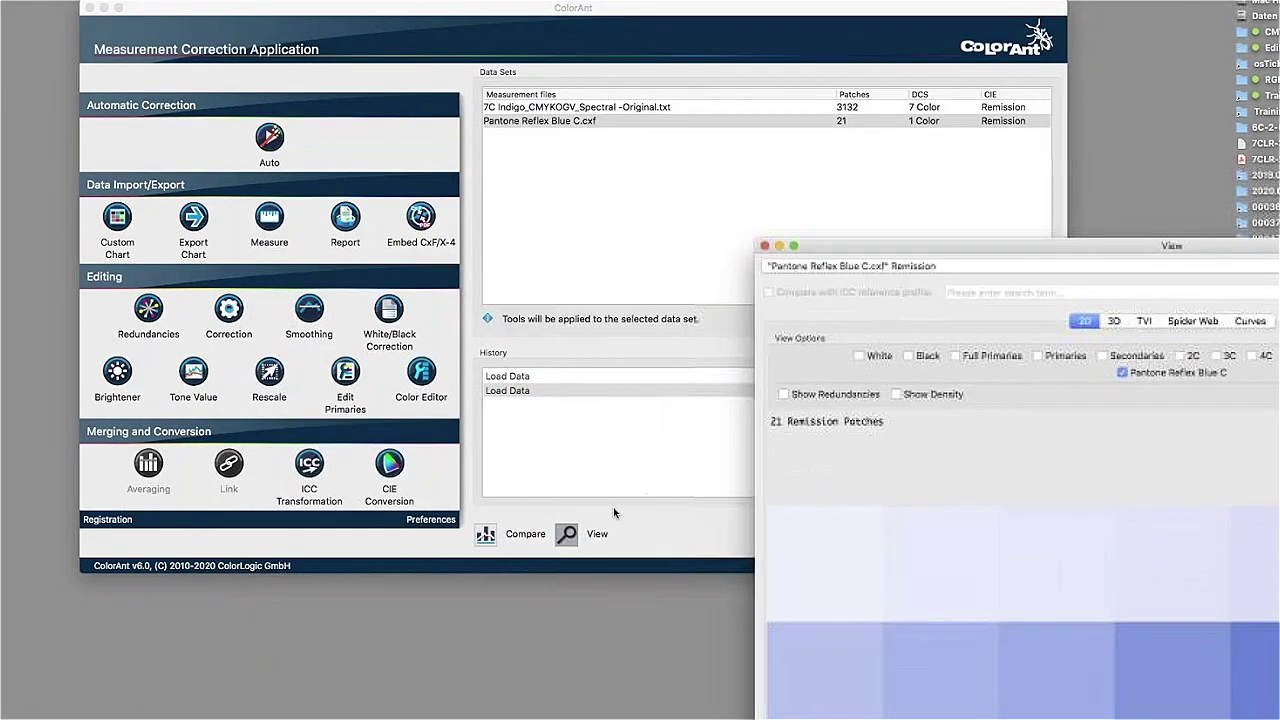
double_click(903, 246)
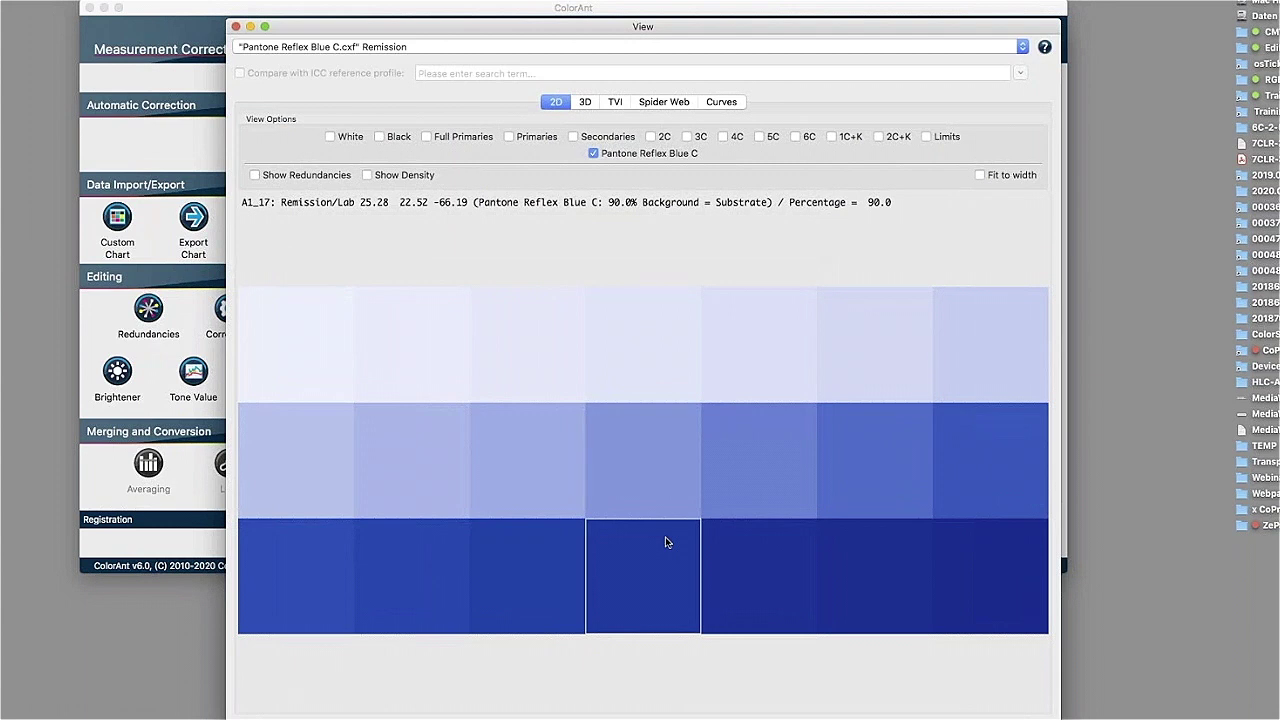
click(585, 102)
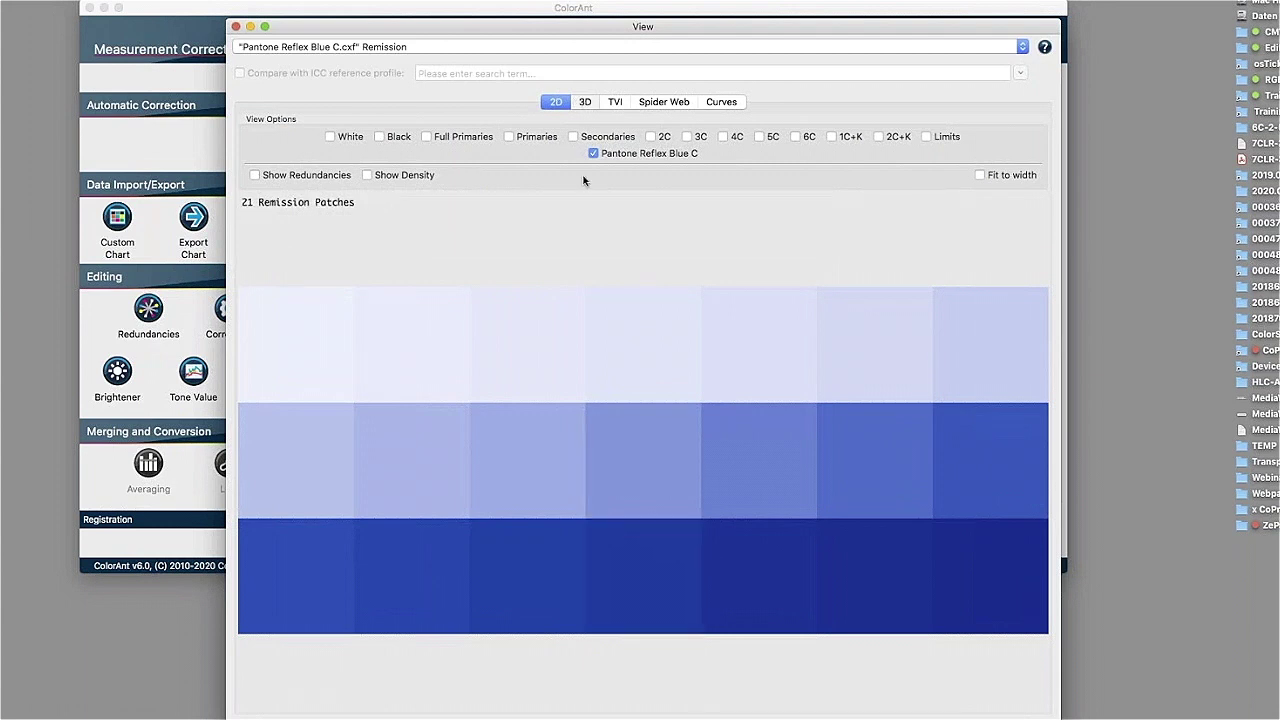
mouse_move(585, 464)
mouse_down()
mouse_move(589, 483)
mouse_move(586, 397)
mouse_move(560, 428)
mouse_move(602, 472)
mouse_up()
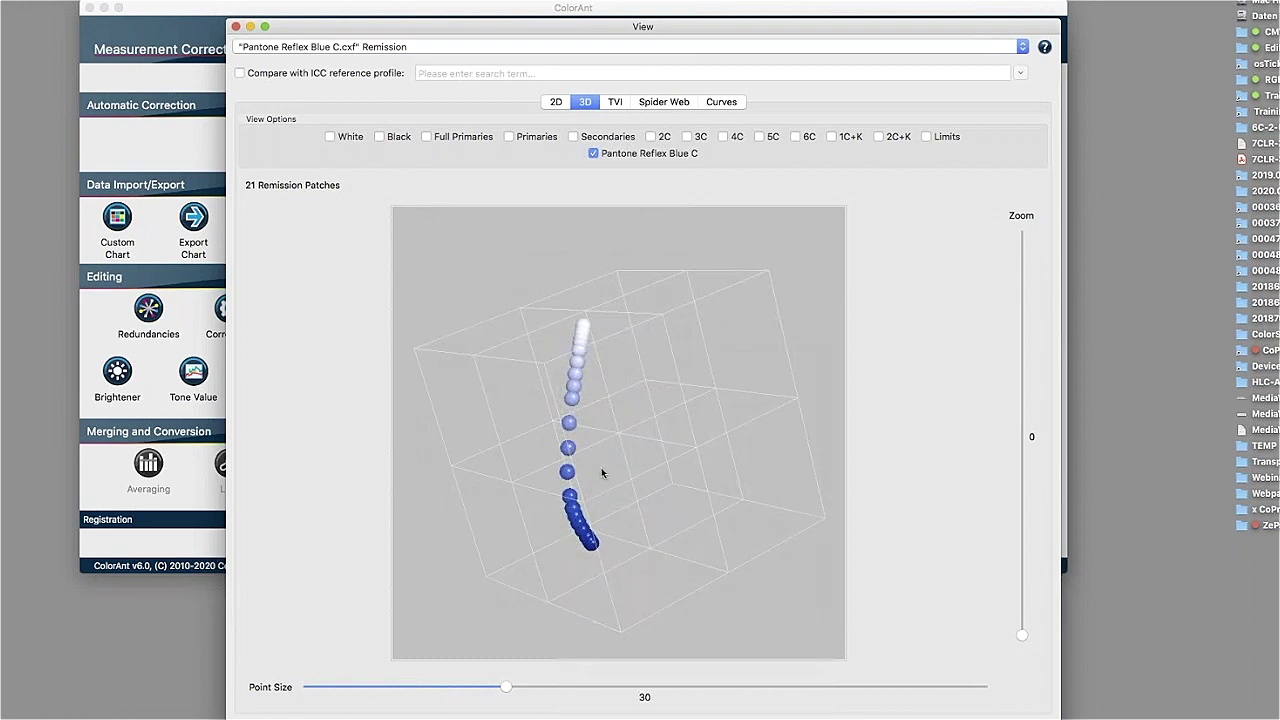
click(610, 102)
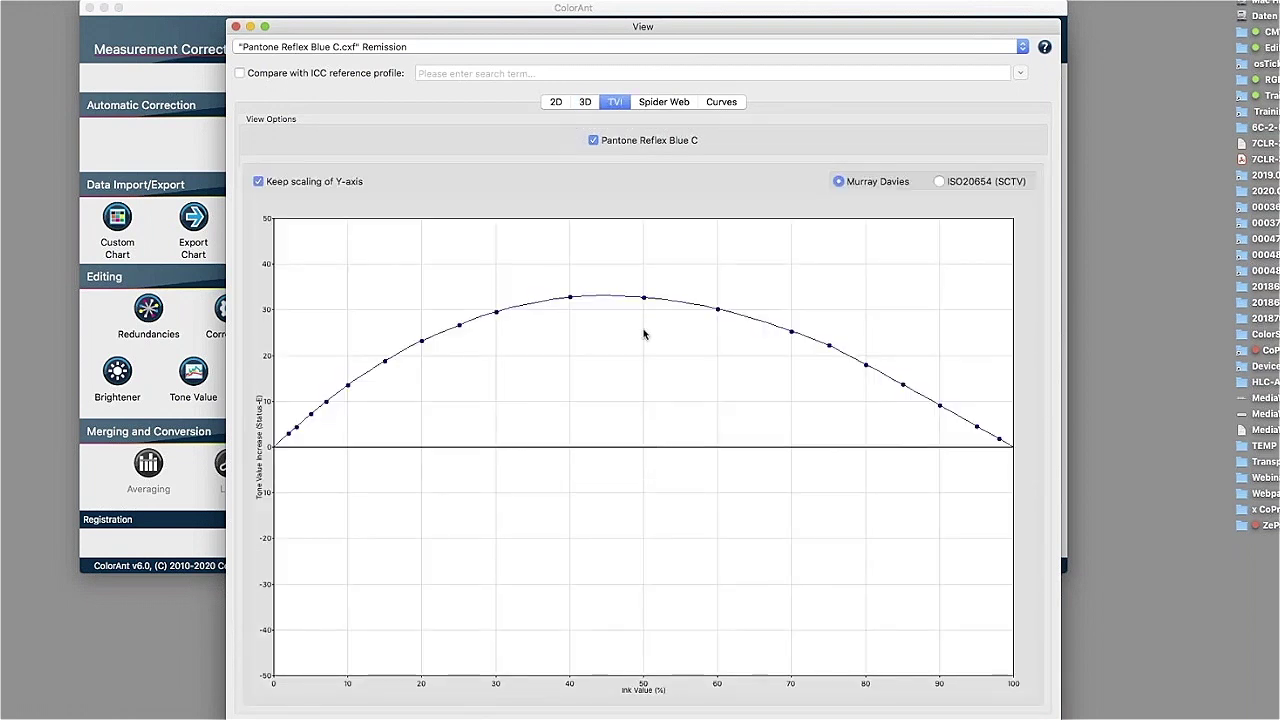
click(672, 103)
click(720, 103)
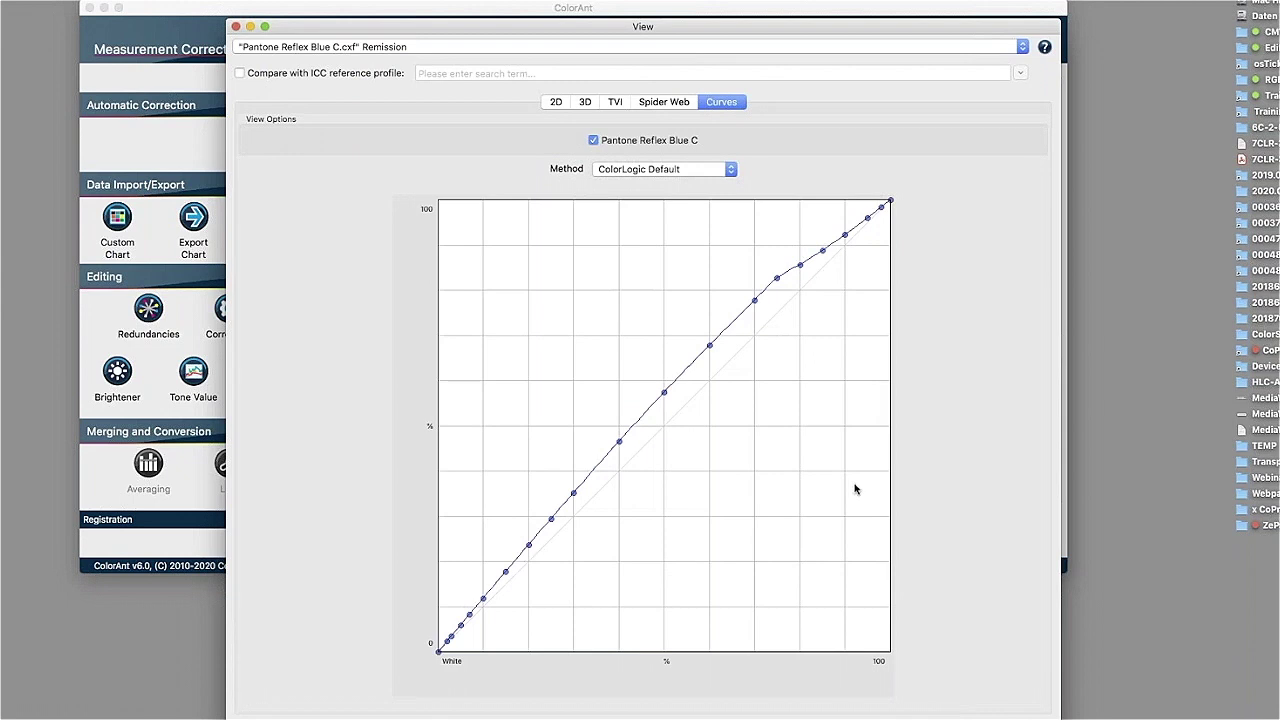
Step: Compare the curve under Tone Value (Density) and ISO 20654 methods, then close the viewer
click(680, 171)
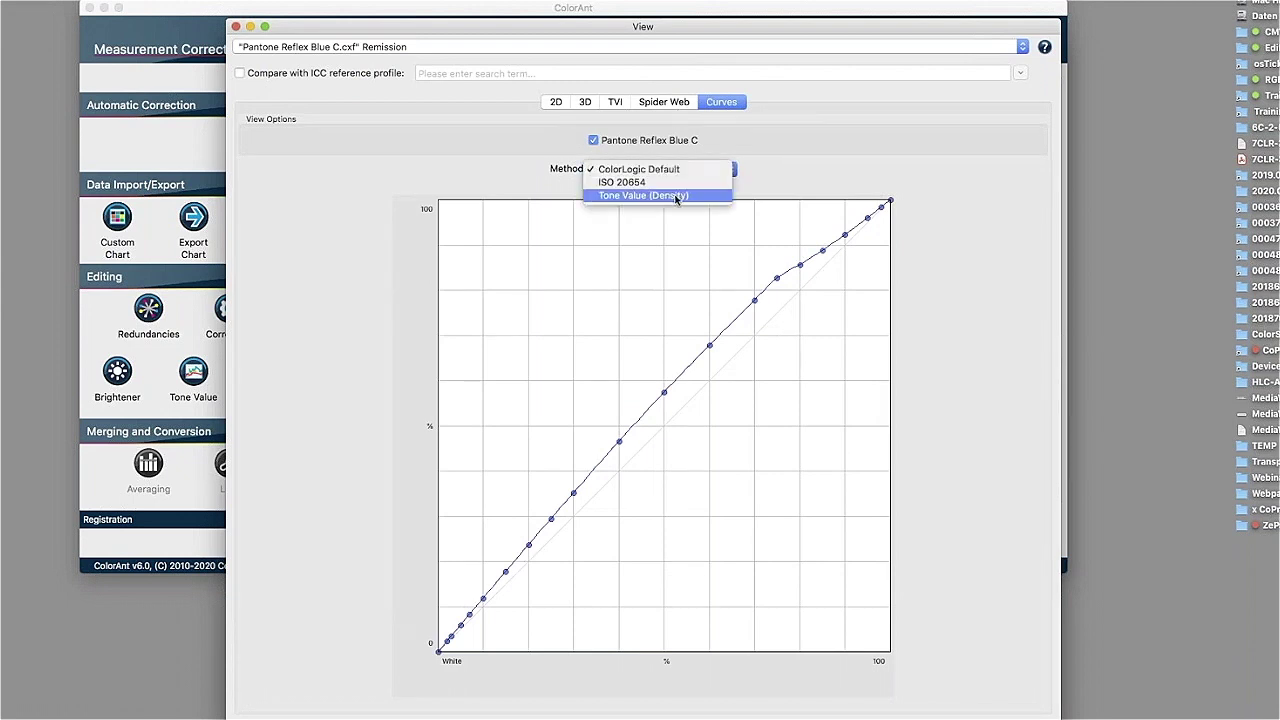
click(676, 197)
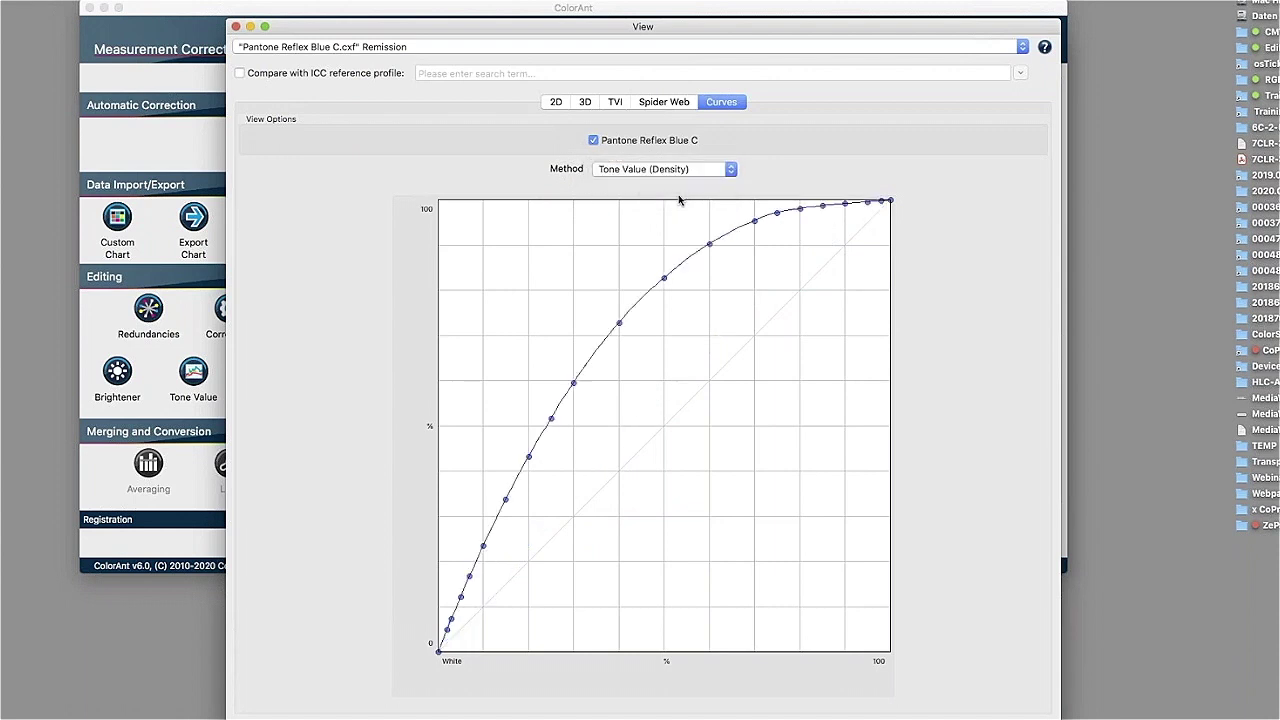
click(665, 168)
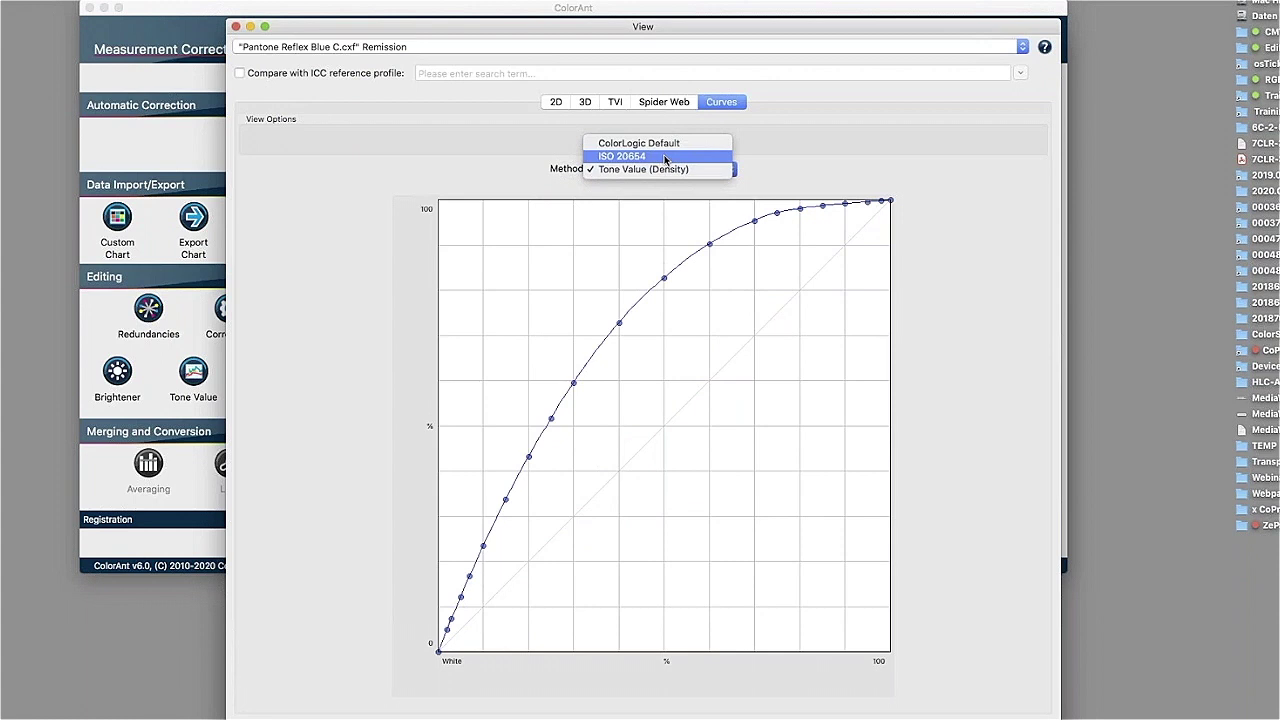
click(665, 157)
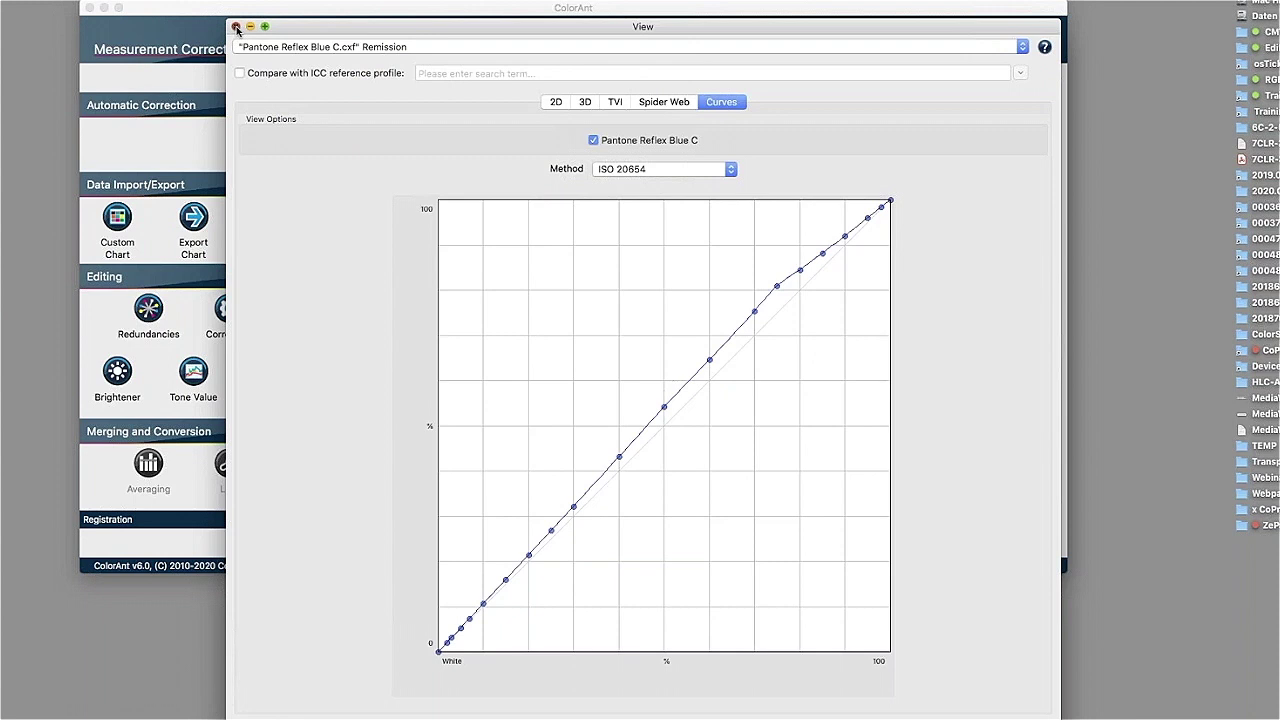
click(236, 28)
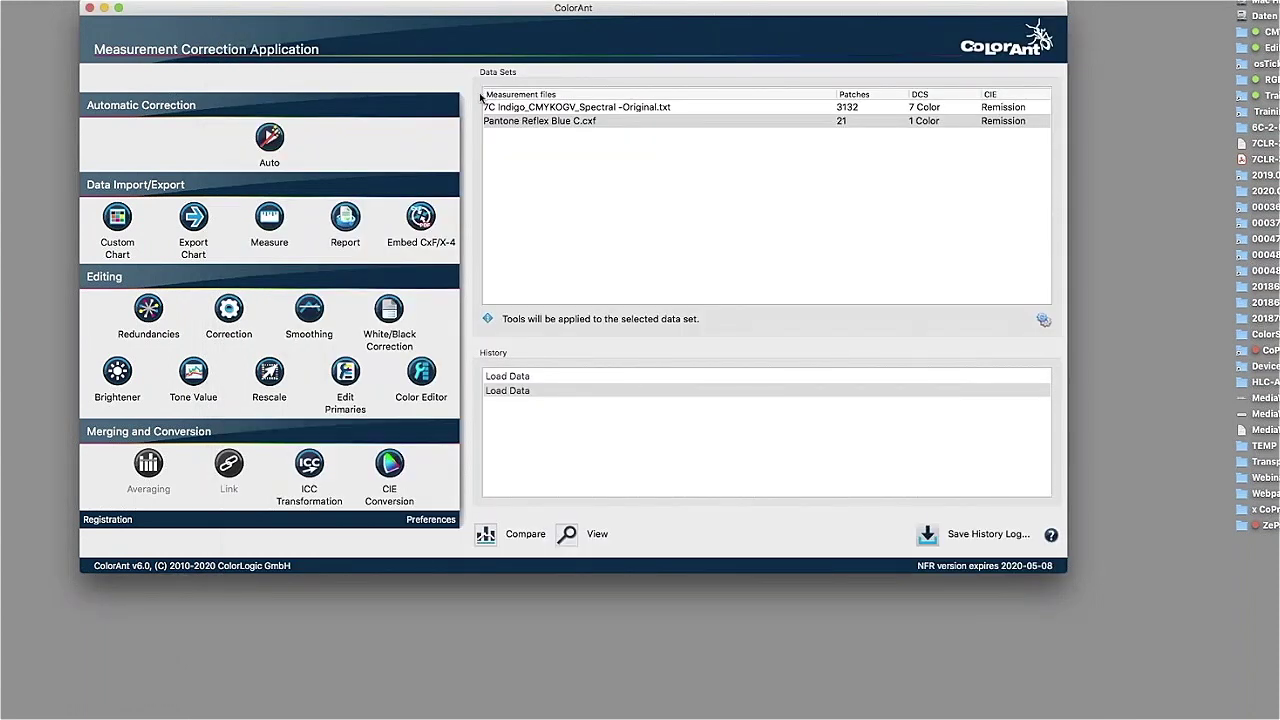
Step: Run ISO 20654 Tone Value correction on Pantone Reflex Blue C.cxf and open Pantone Reflex Blue C-ISO20654.txt
click(516, 122)
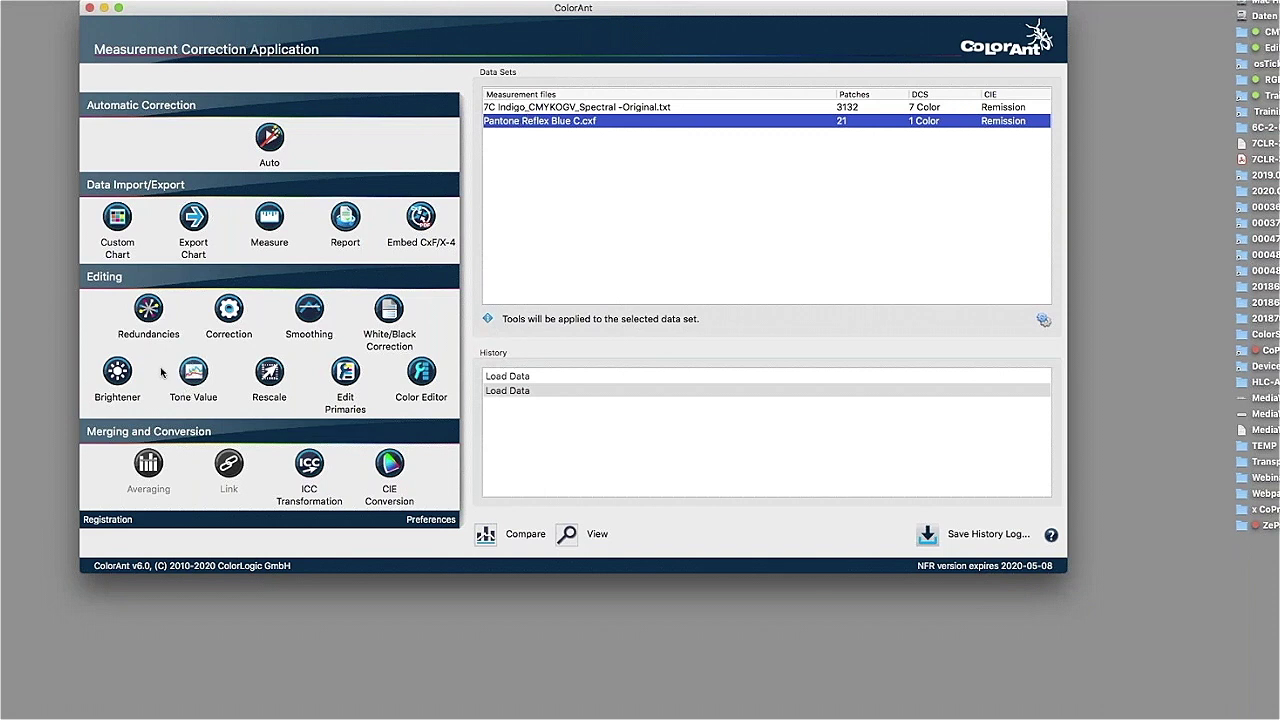
click(191, 373)
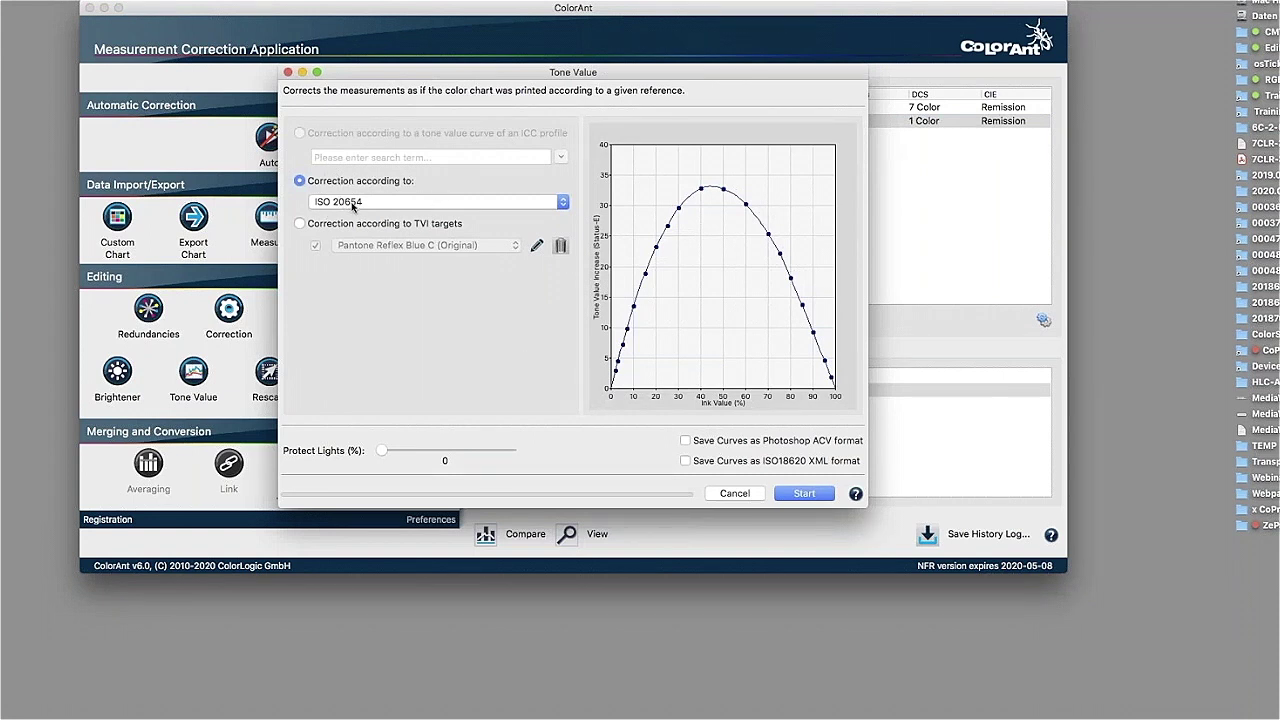
click(806, 494)
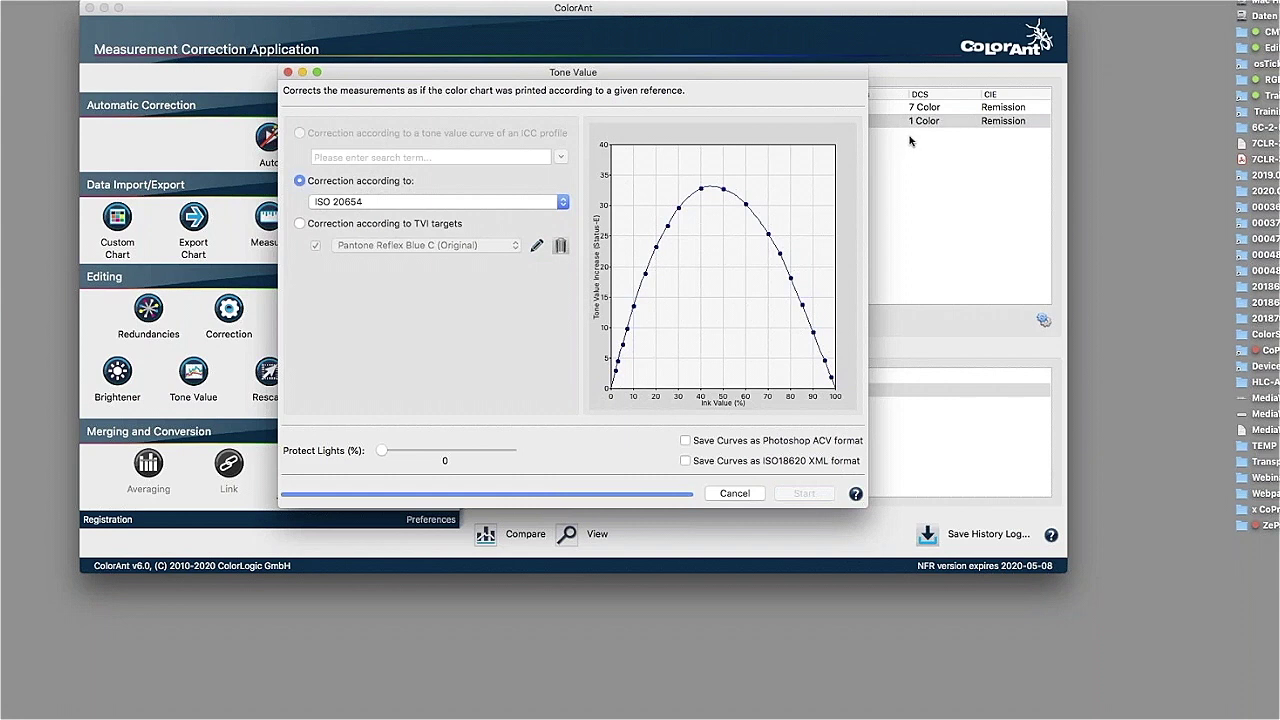
double_click(615, 117)
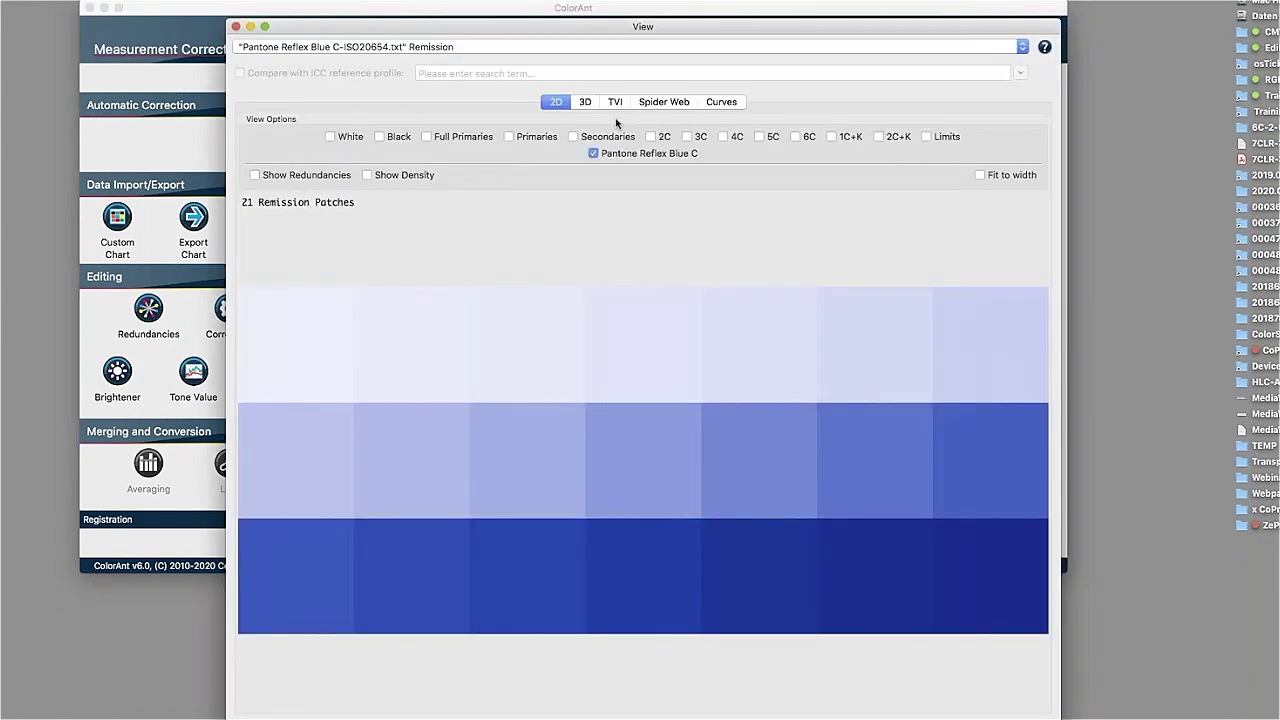
Step: Check the corrected tone curve under ISO 20654 is straight, then close the viewer
click(722, 102)
click(670, 170)
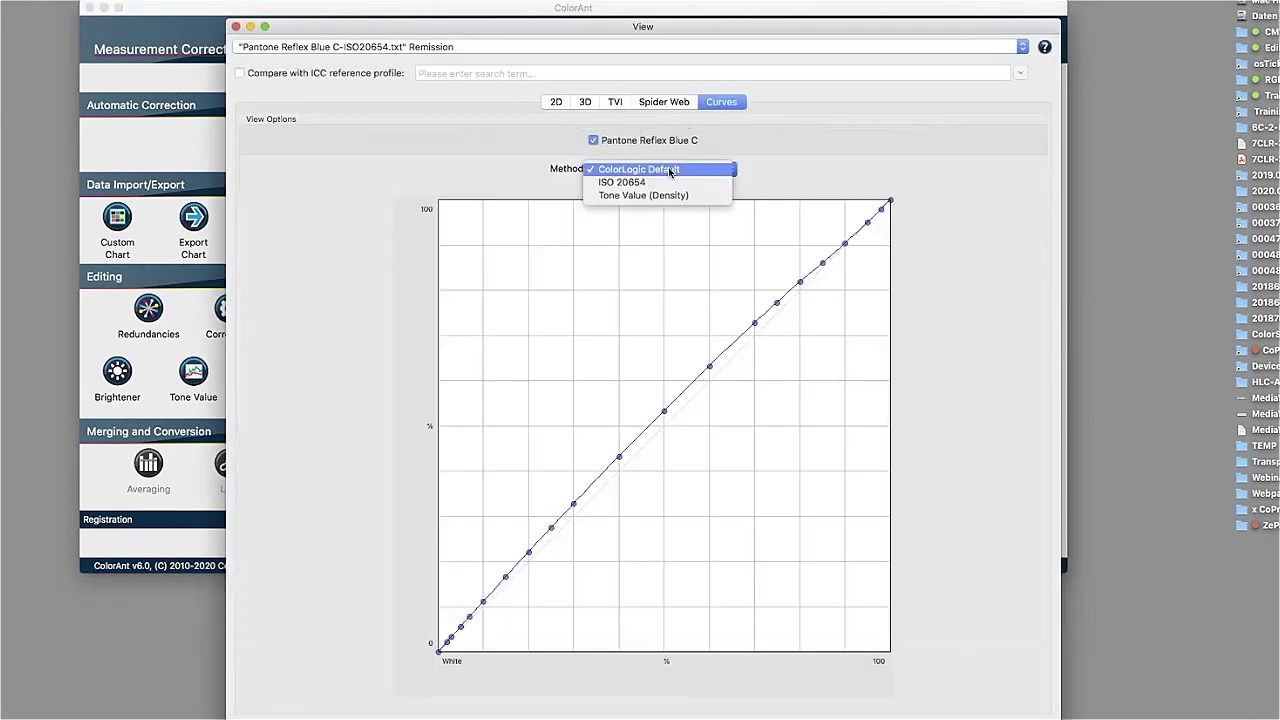
click(668, 183)
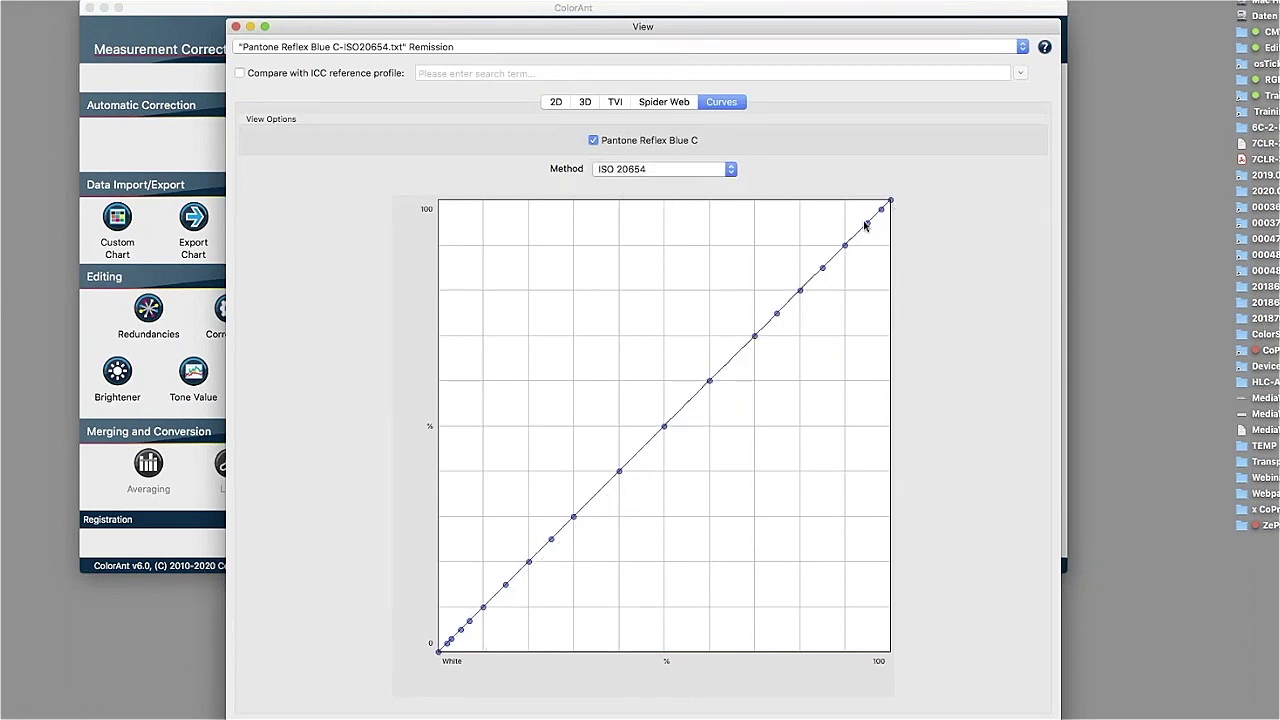
click(236, 27)
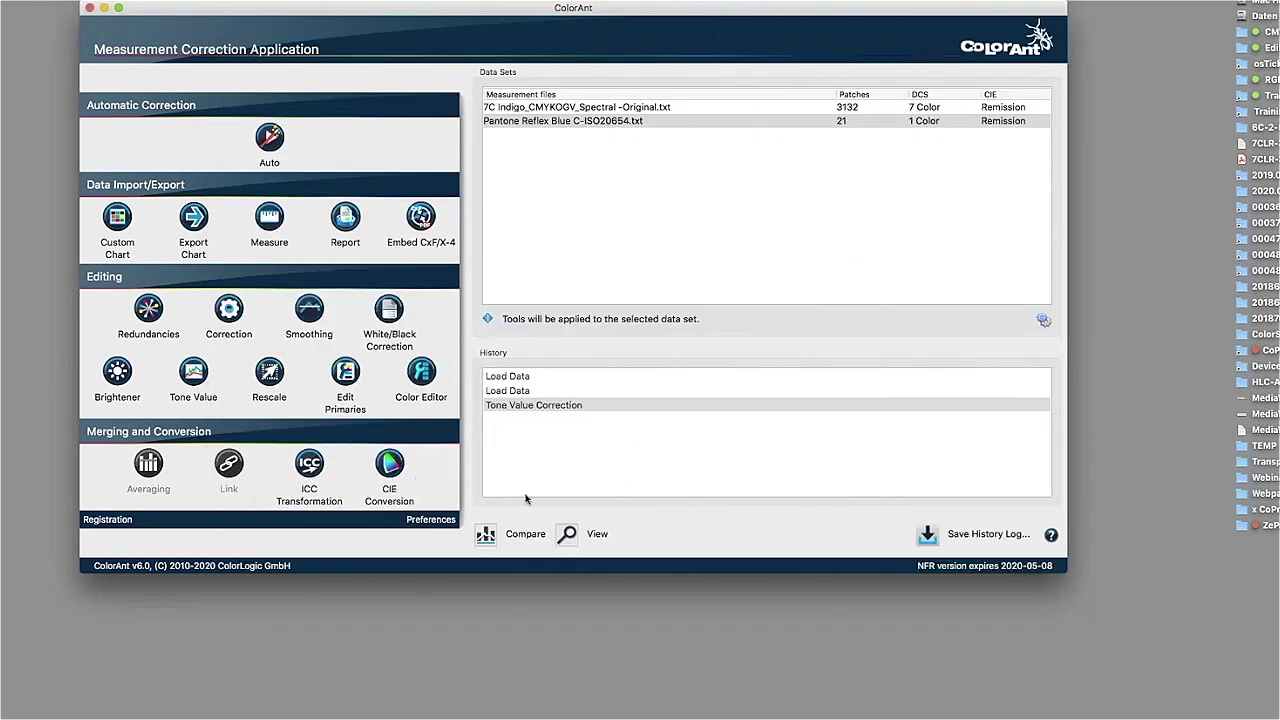
Step: Compare Pantone Reflex Blue C.cxf with the ISO 20654 version, marking from 2, check patch 11, then close
click(485, 535)
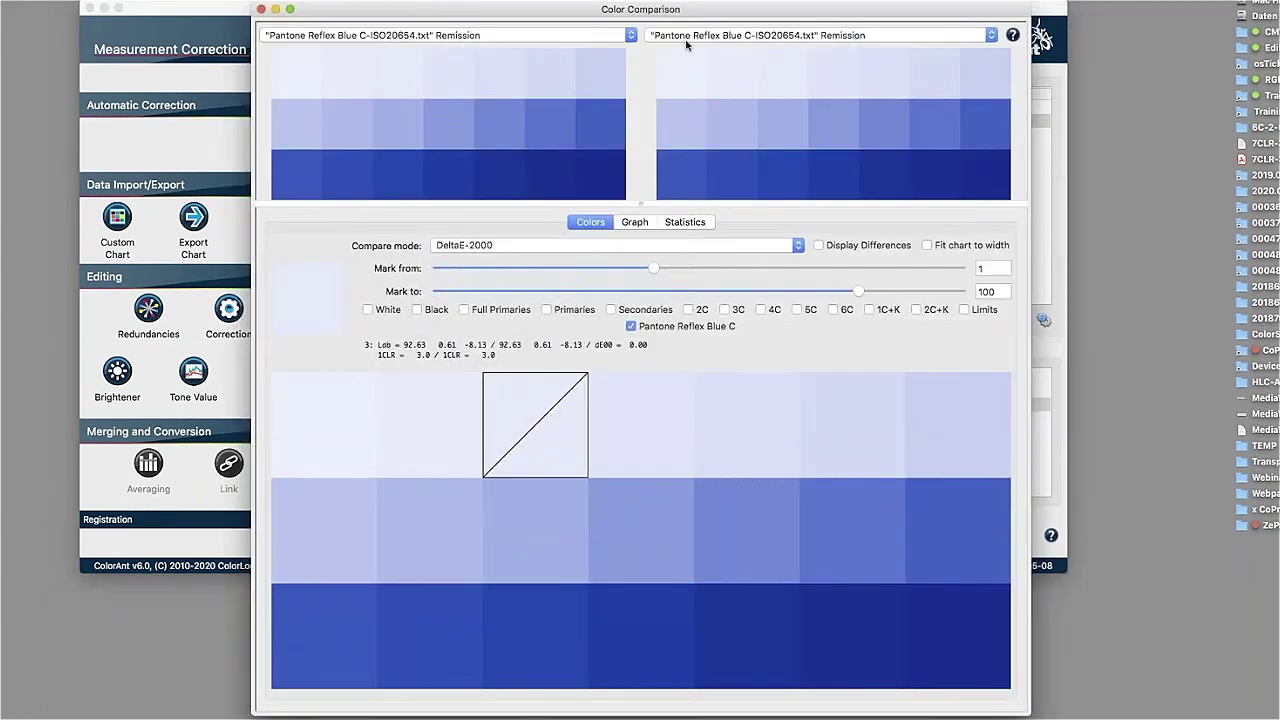
click(402, 35)
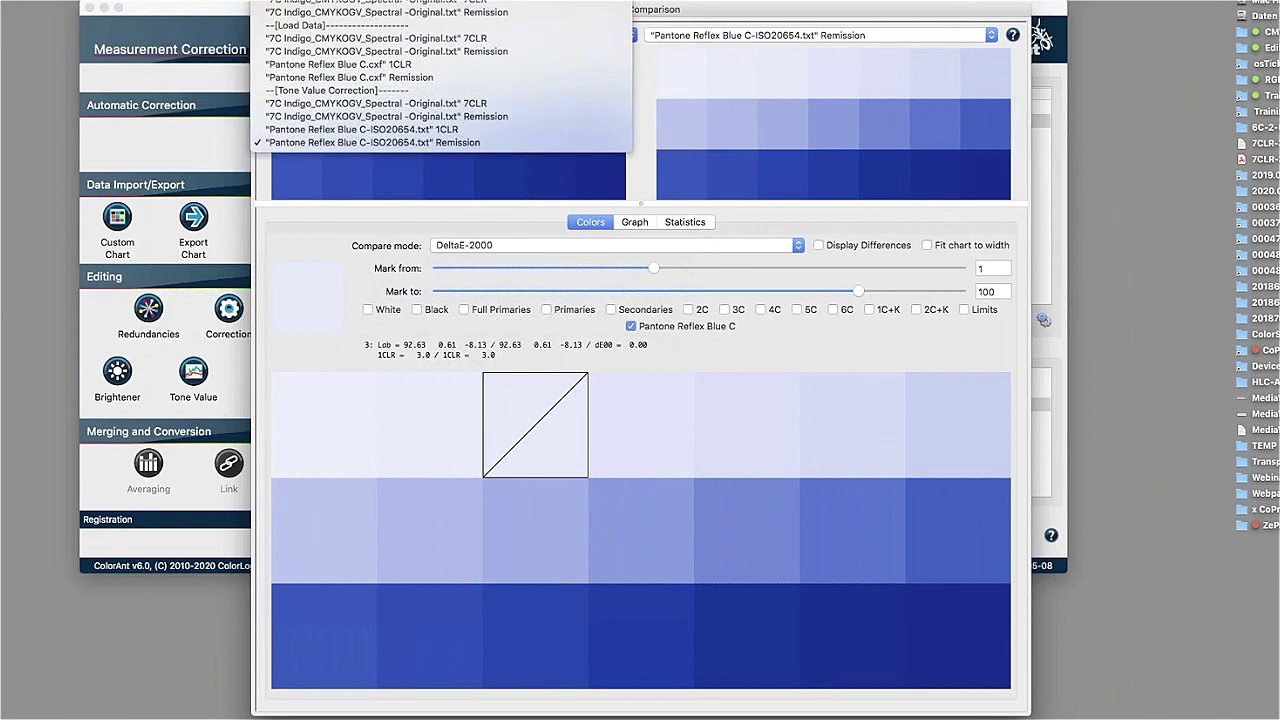
click(418, 78)
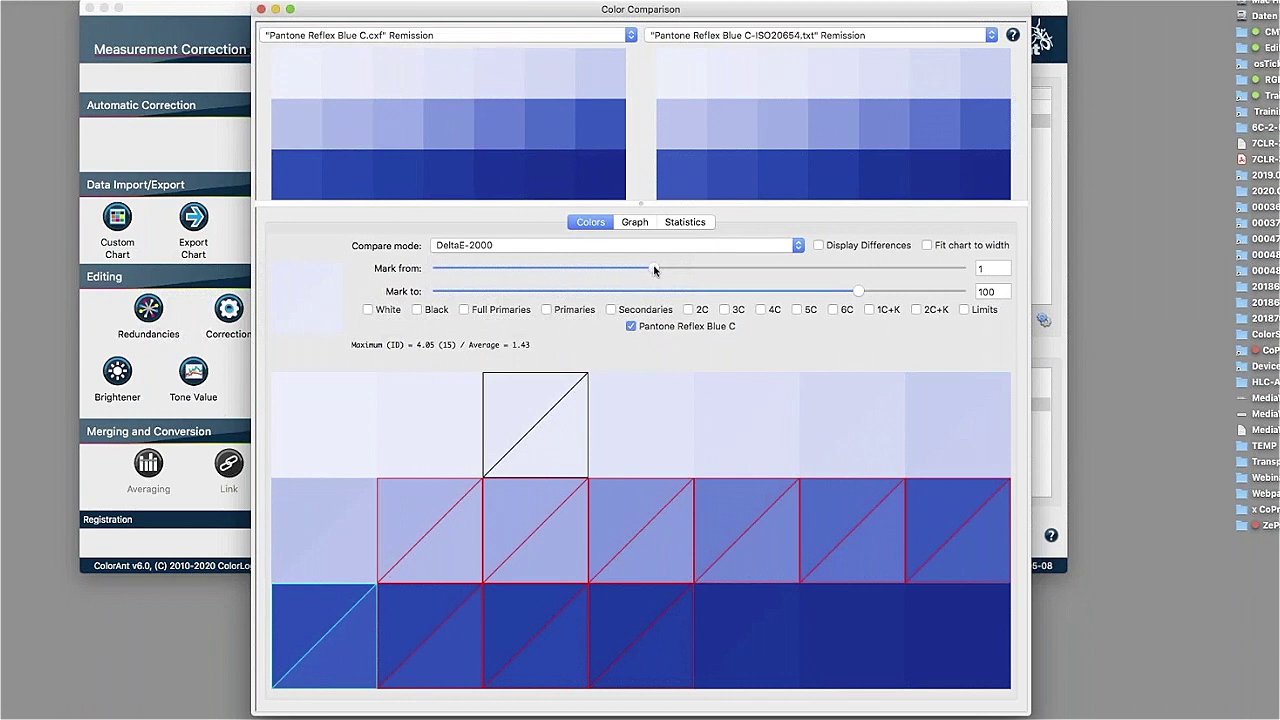
drag(676, 271, 669, 272)
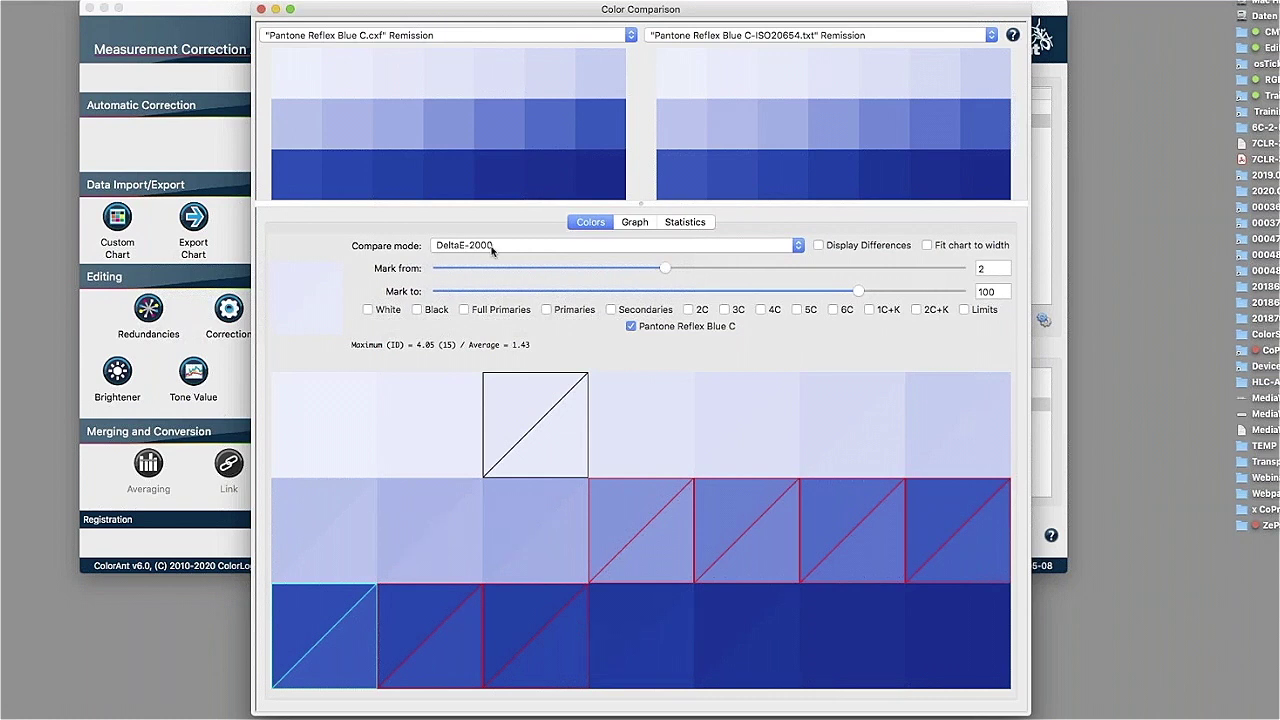
click(660, 565)
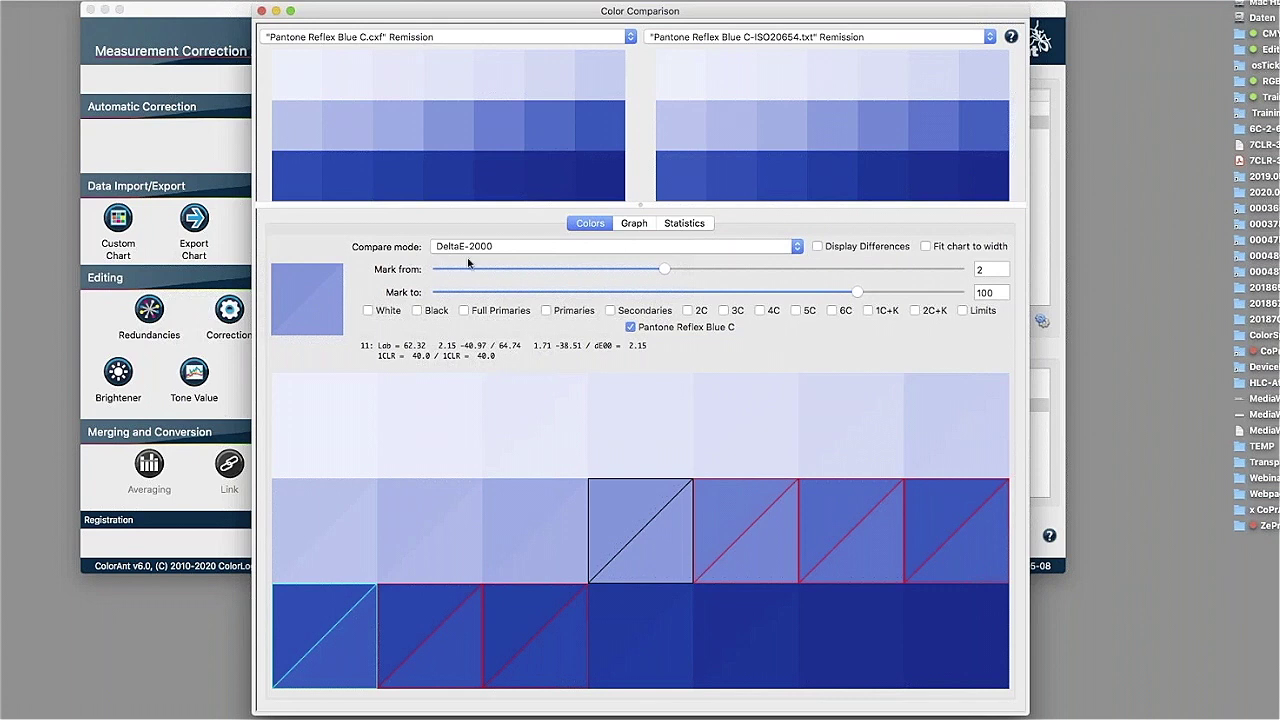
click(261, 11)
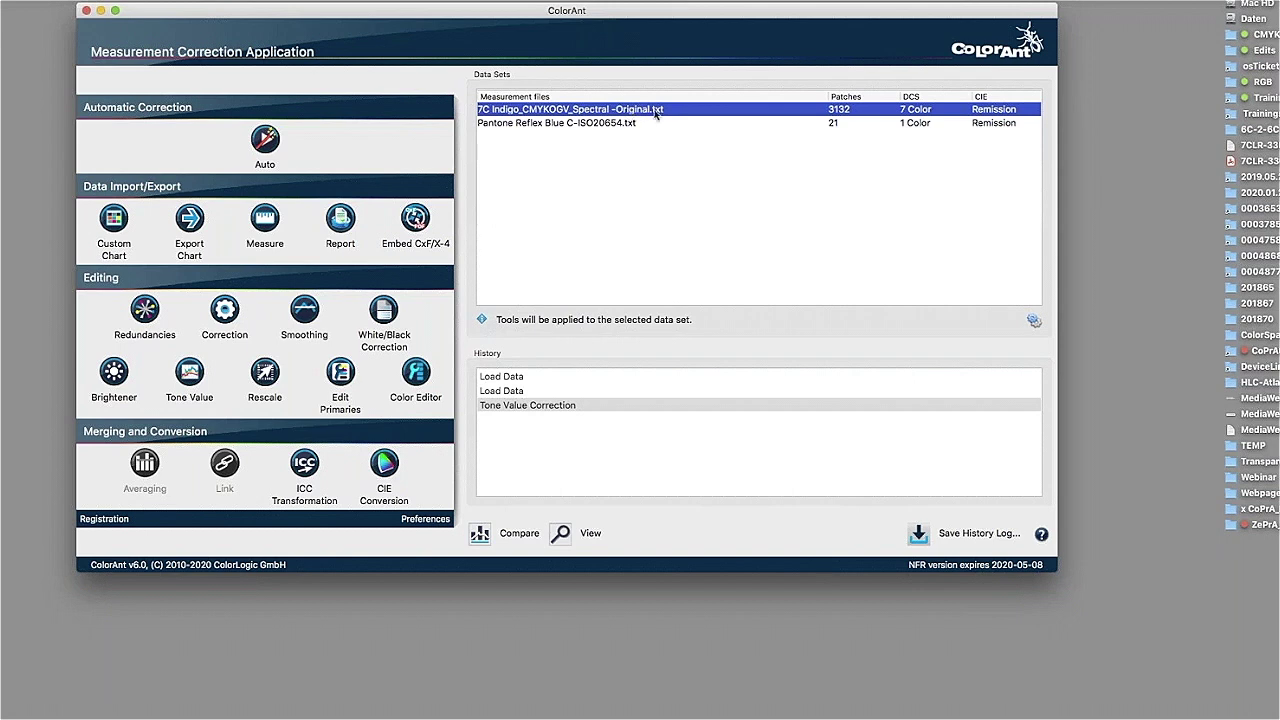
Step: View the 7C Indigo Original measurements as a rotated 3D Lab point cloud
double_click(596, 113)
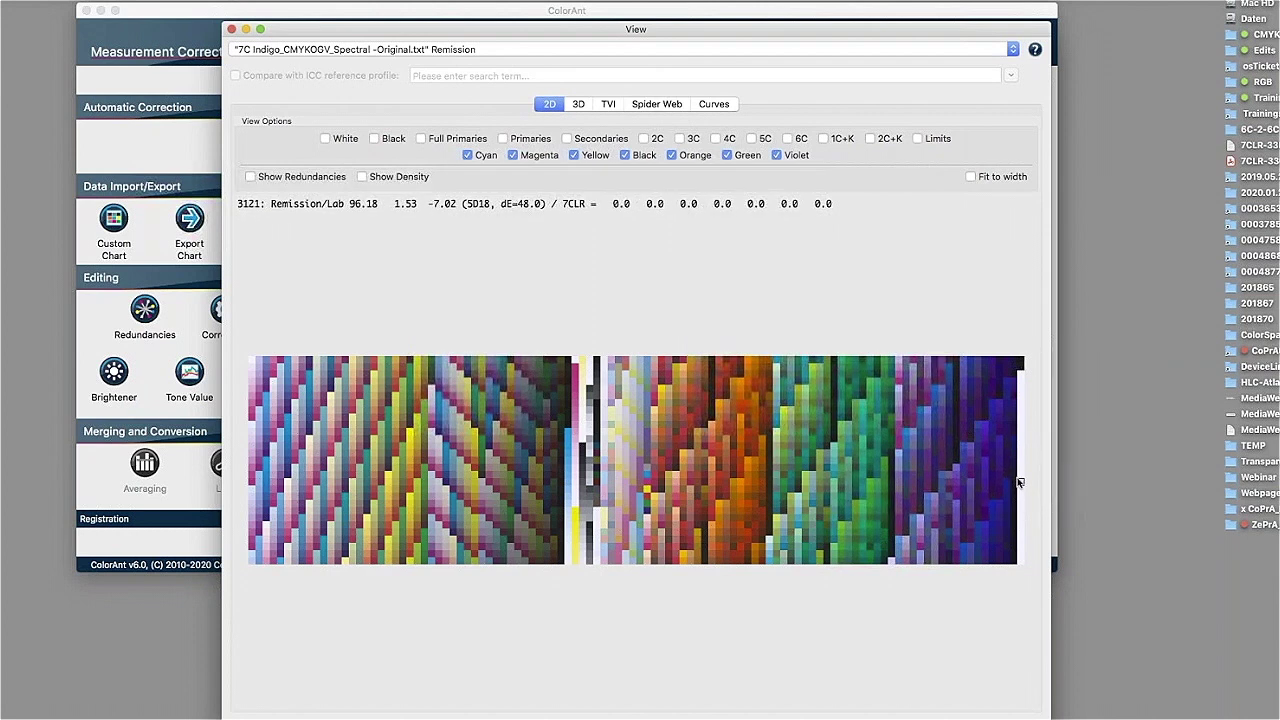
click(574, 106)
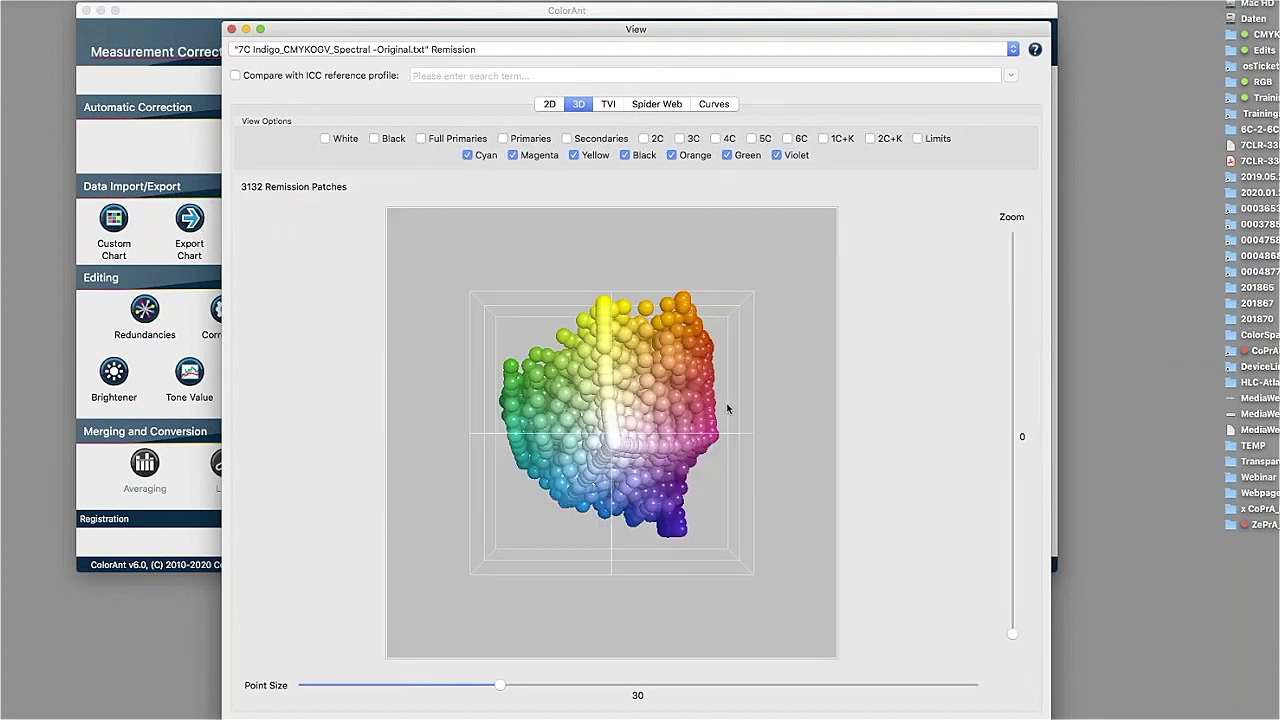
drag(614, 534, 545, 452)
Step: Hide the Violet, Green and Orange patches and rotate the CMYK-only gamut cloud
drag(537, 393, 618, 389)
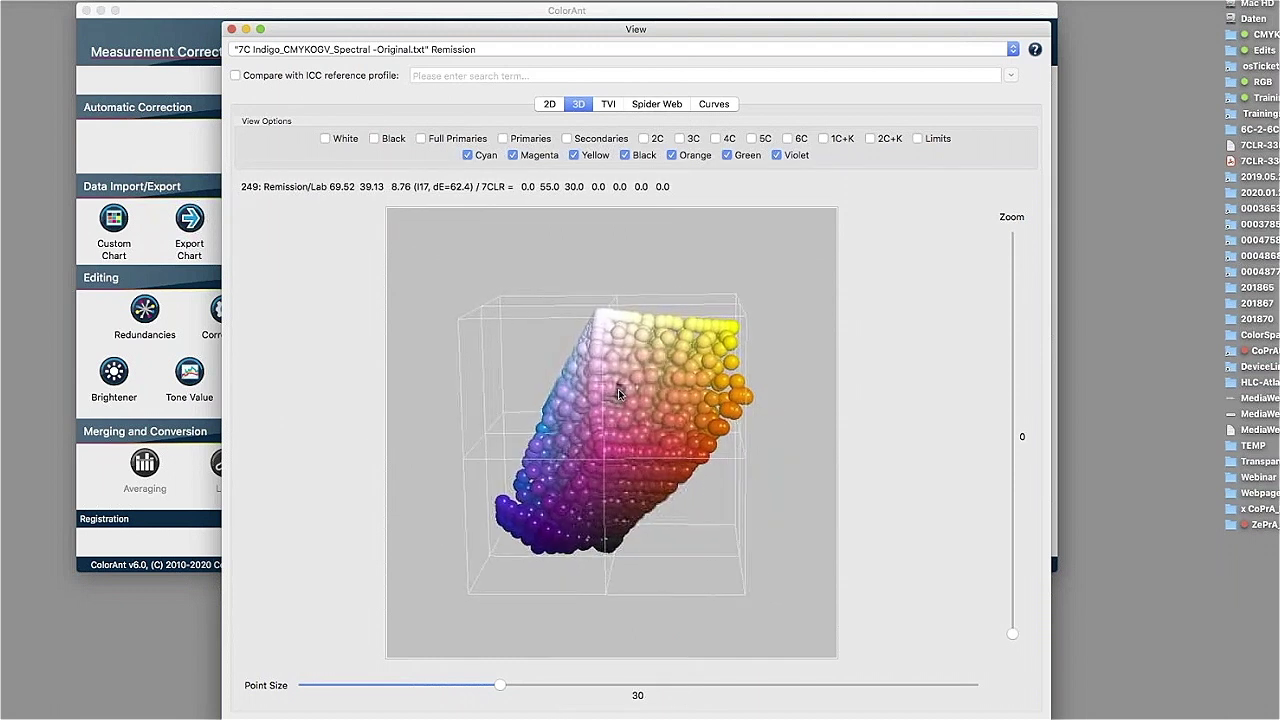
click(777, 155)
click(727, 155)
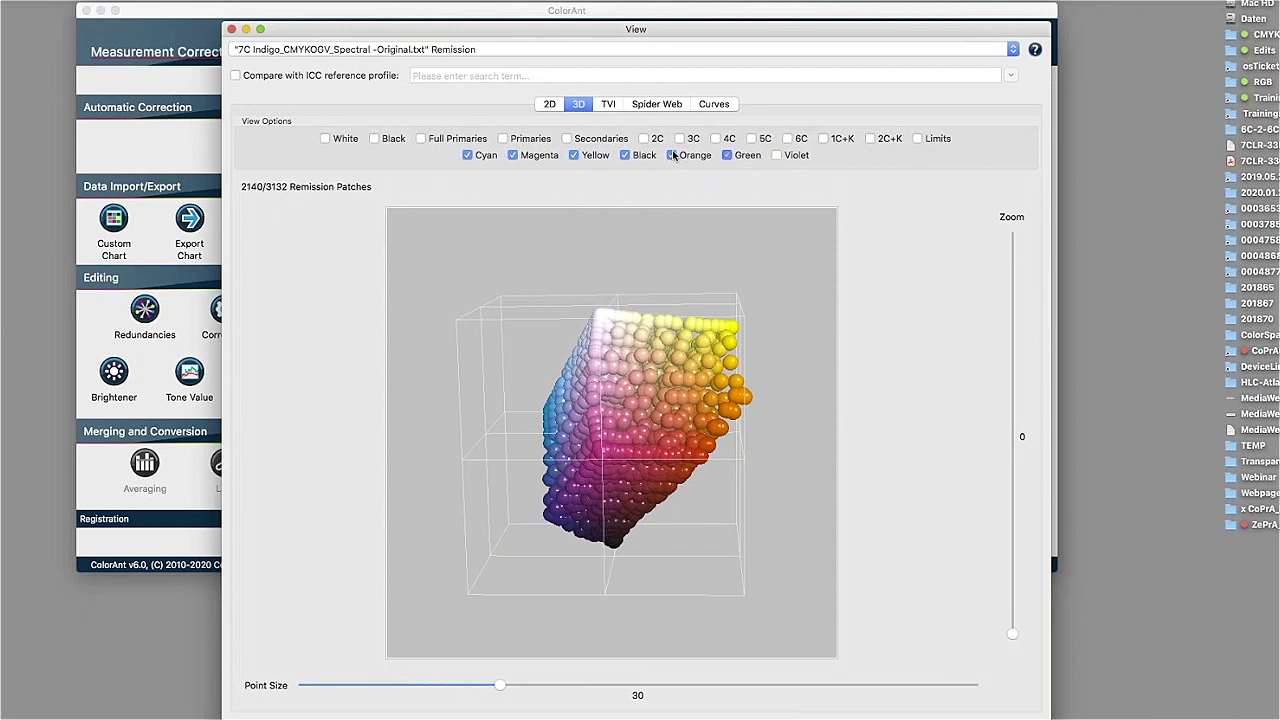
click(672, 155)
drag(749, 514, 636, 351)
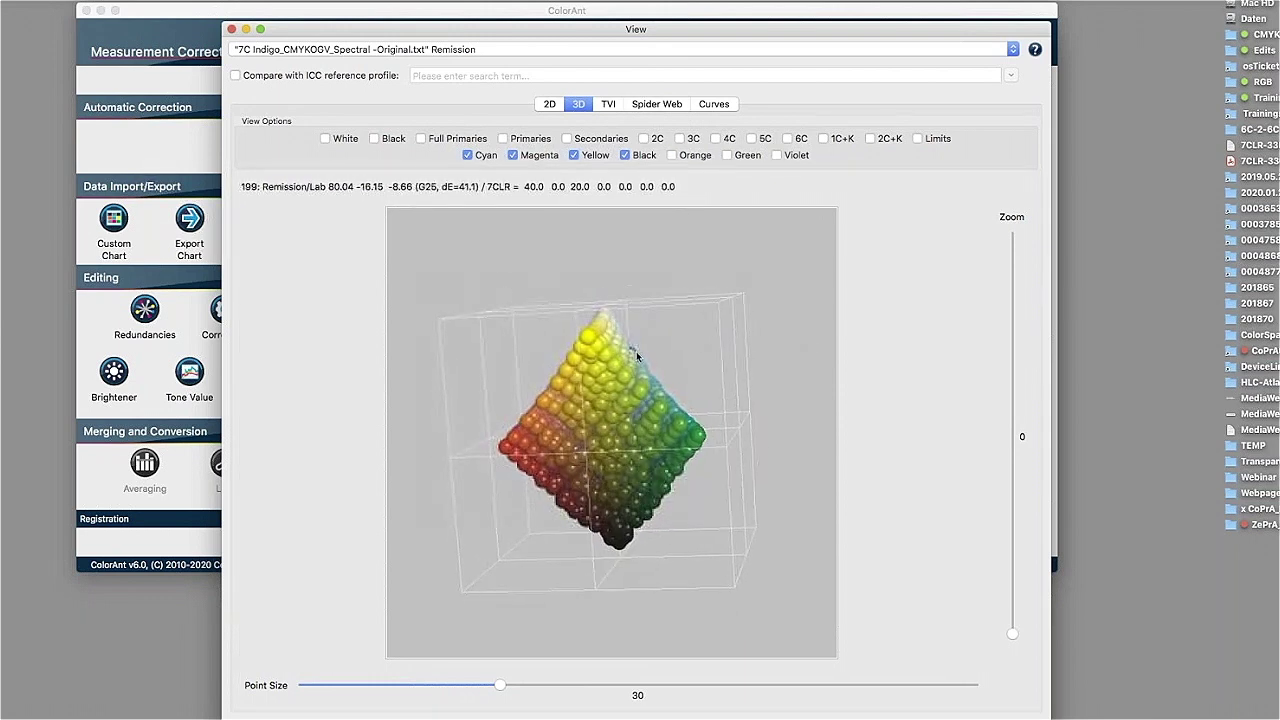
Step: Restore Orange, Green and Violet and rotate the full seven-colour cloud from several angles
click(672, 155)
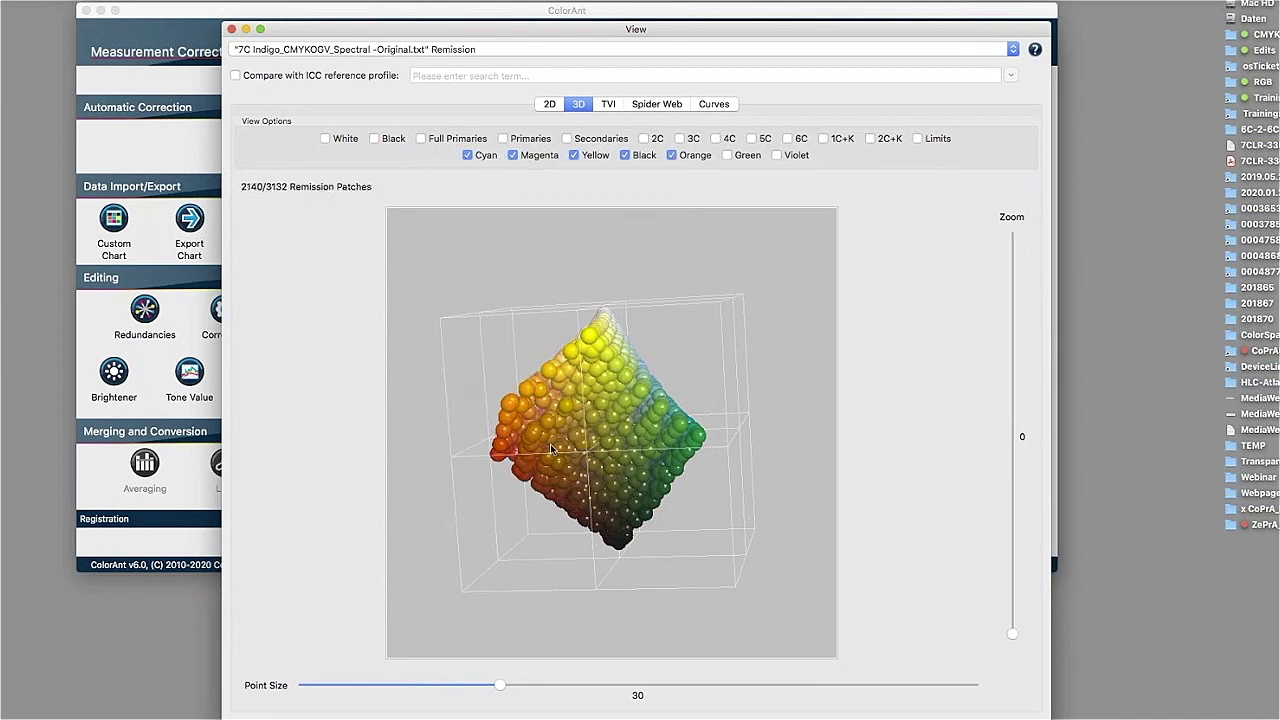
click(728, 155)
drag(650, 400, 703, 459)
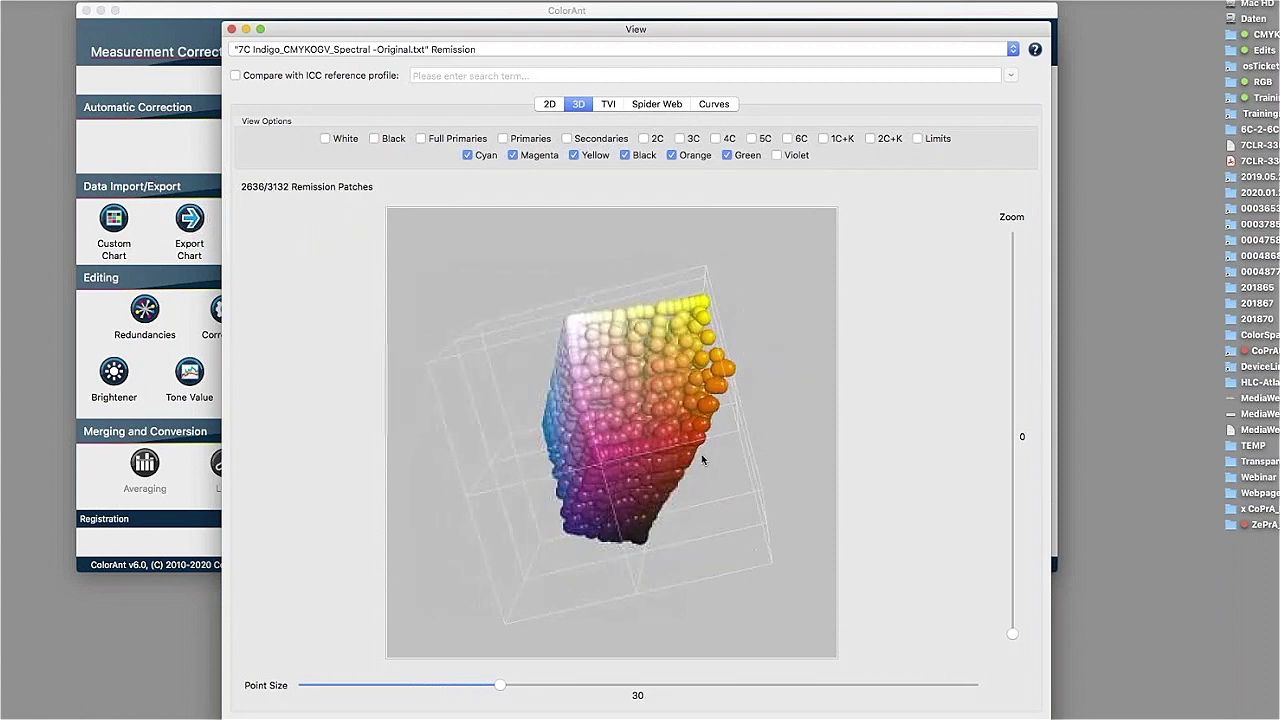
click(777, 155)
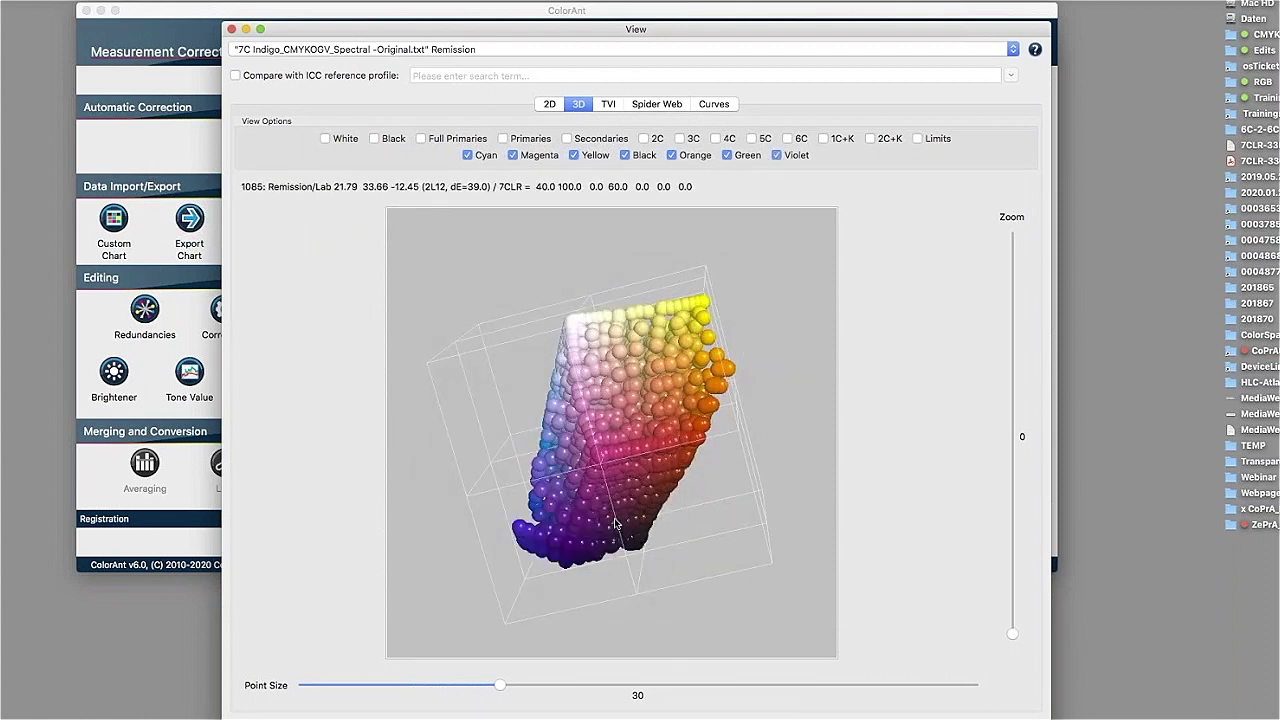
drag(616, 523, 645, 428)
drag(552, 402, 519, 408)
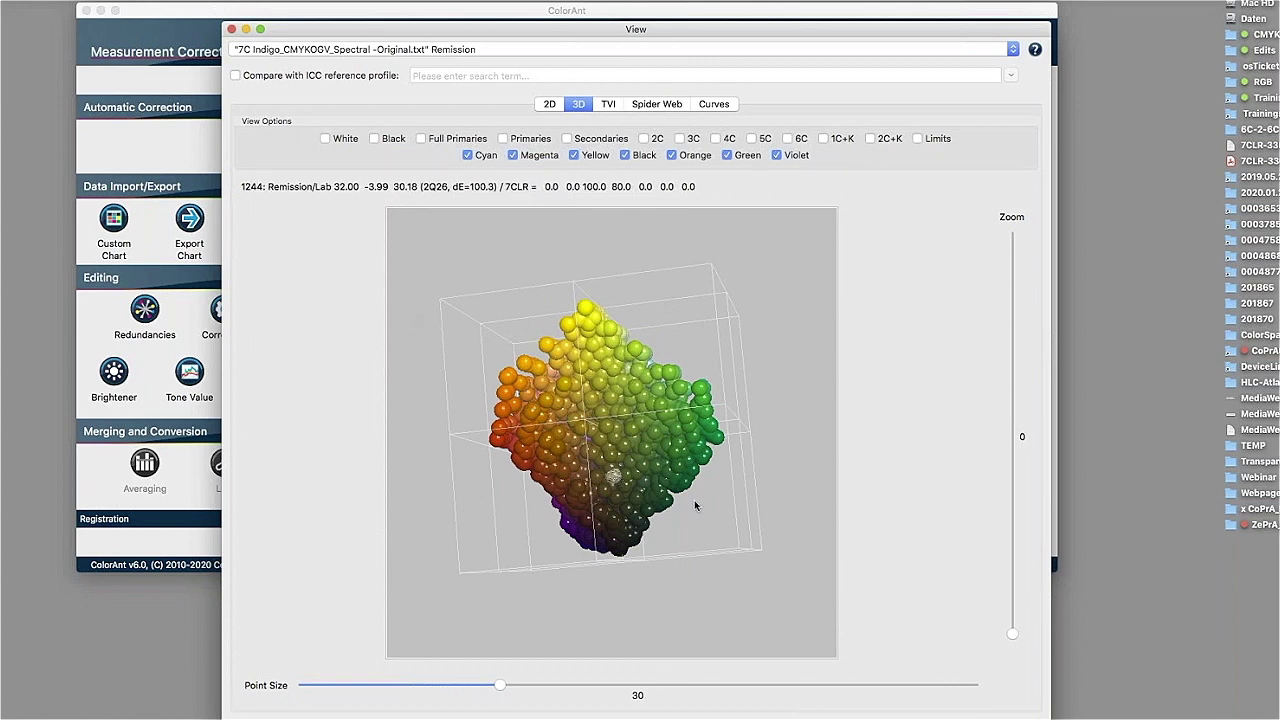
drag(694, 500, 618, 380)
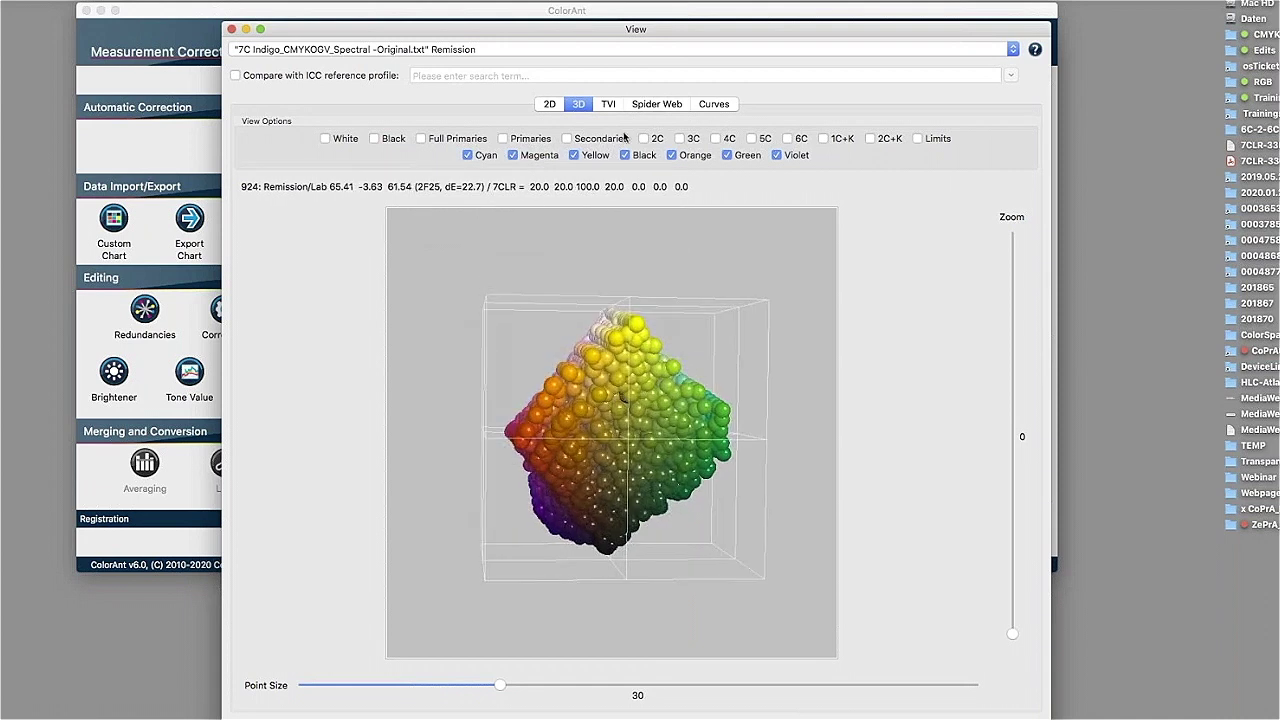
Step: Show the TVI chart with Keep scaling of Y-axis off, then display the 7C Indigo tone curves
click(608, 105)
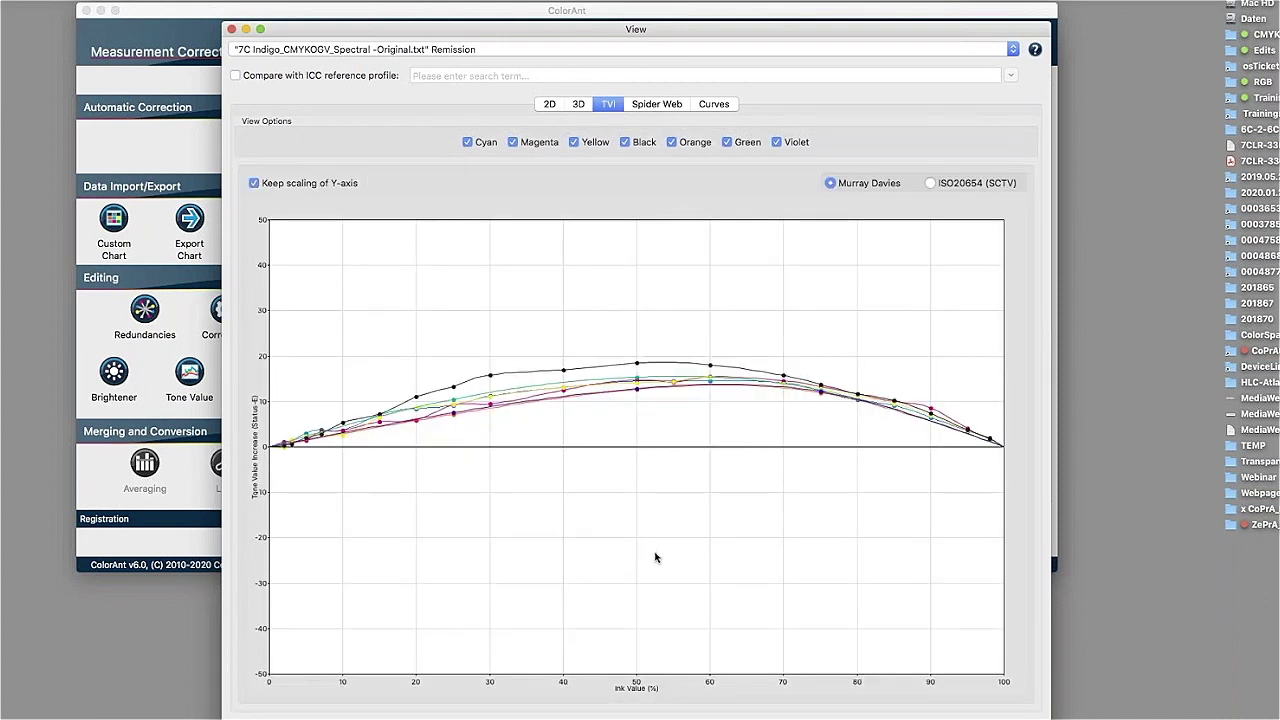
click(281, 187)
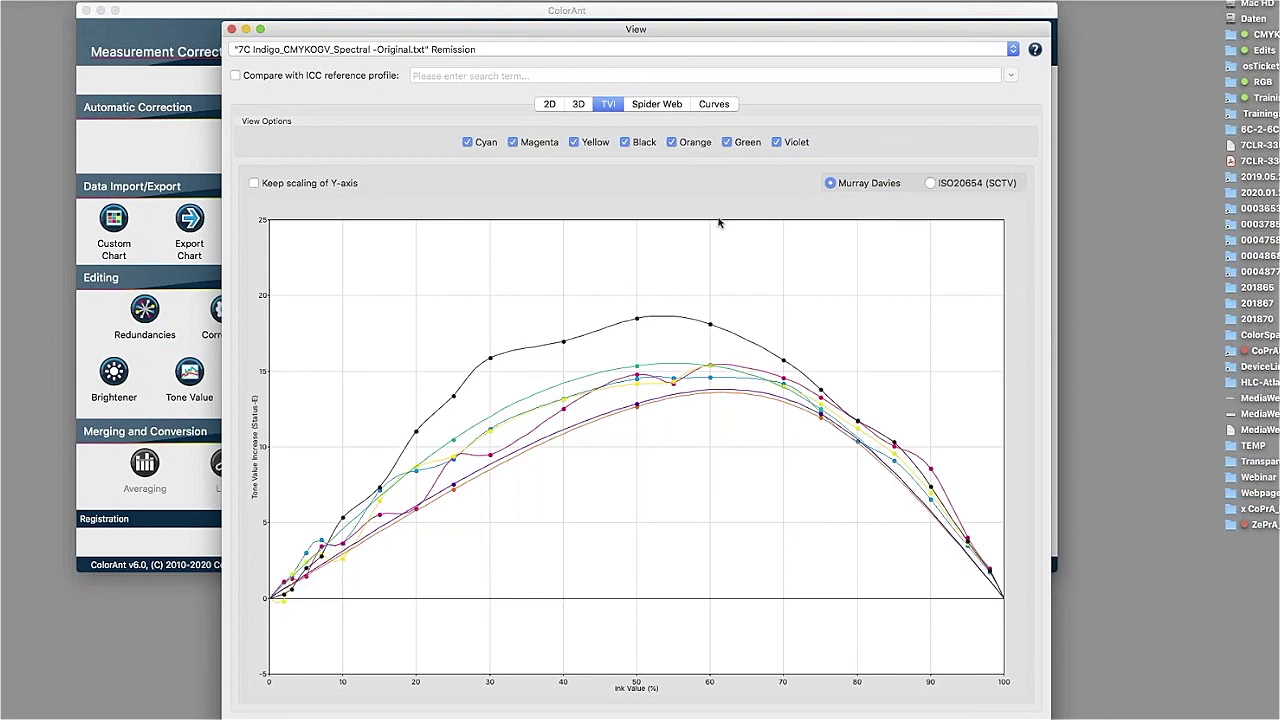
click(724, 107)
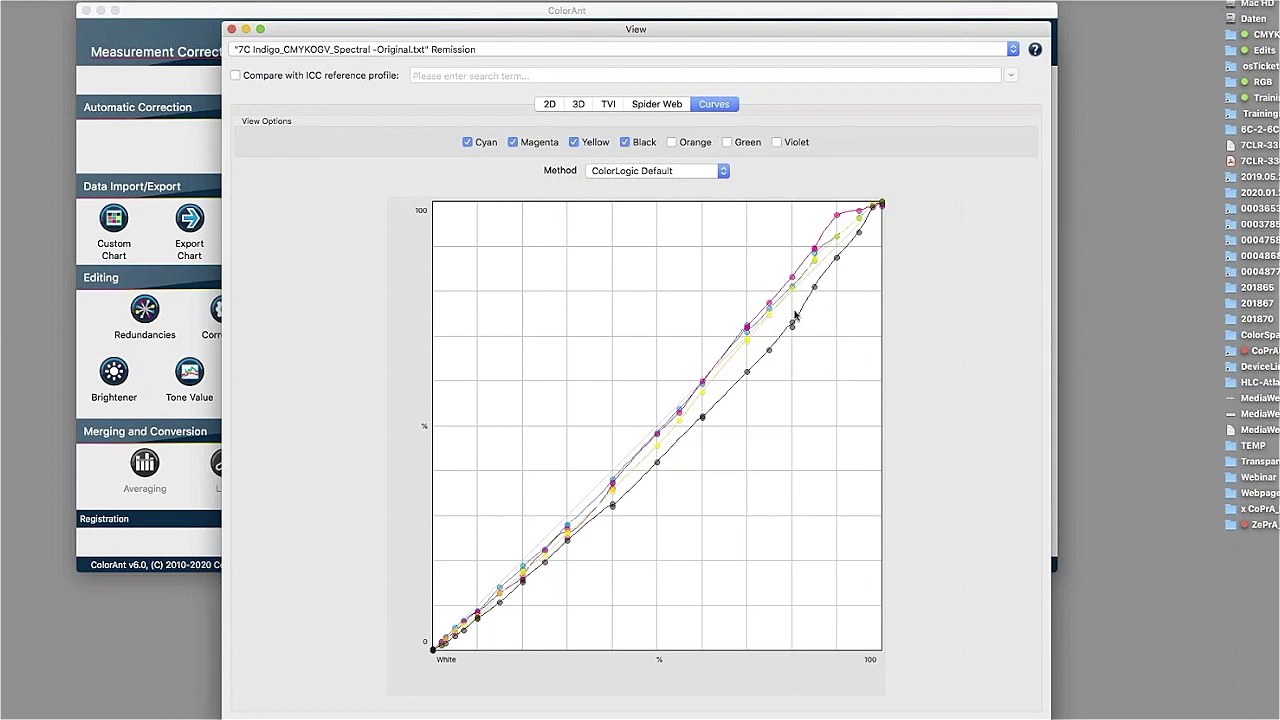
Step: Close the 7C Indigo viewer to return to the main data set list
click(231, 30)
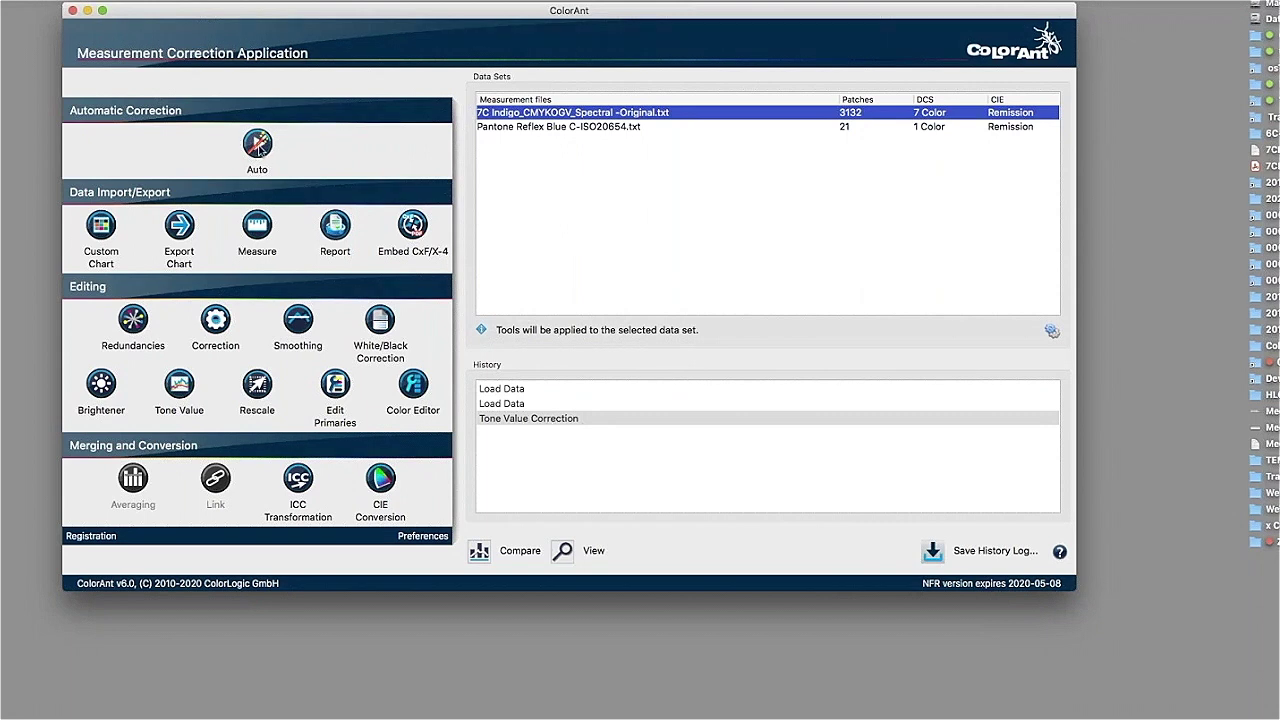
Step: Run Auto processing (Redundancies, Correction, Smoothing) on 7C Indigo and select the resulting data set
click(261, 146)
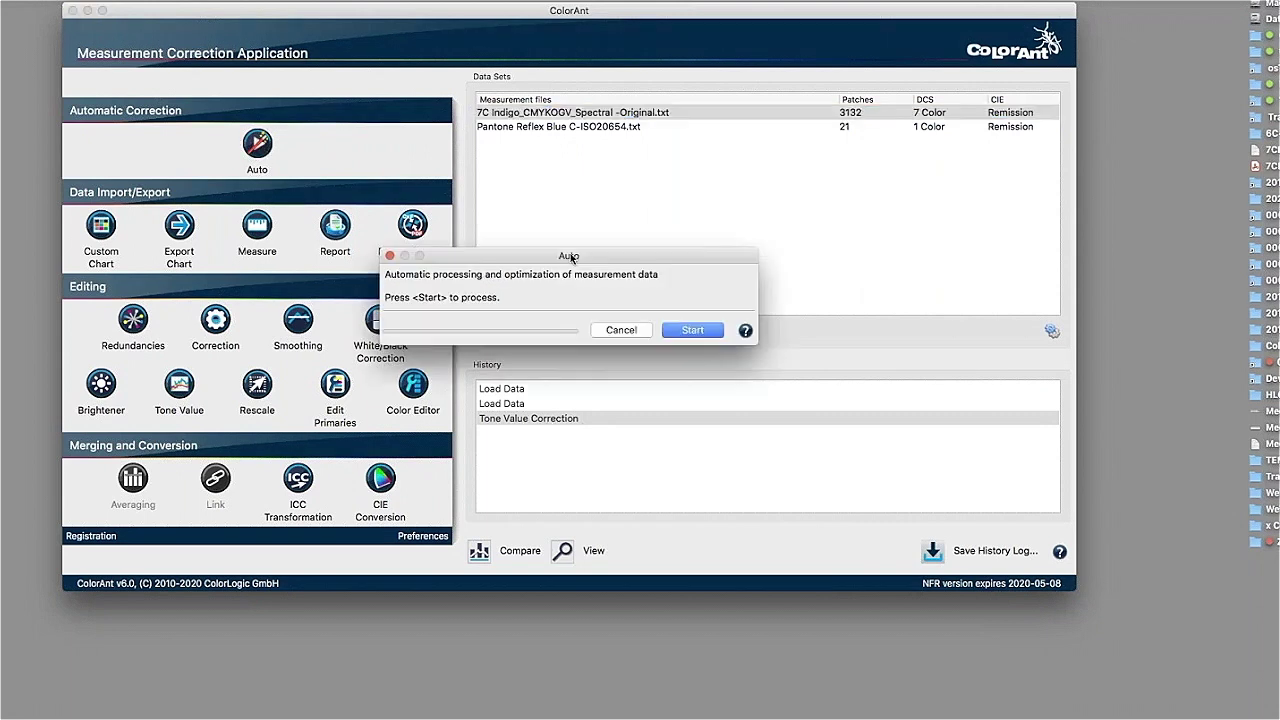
drag(545, 258, 612, 279)
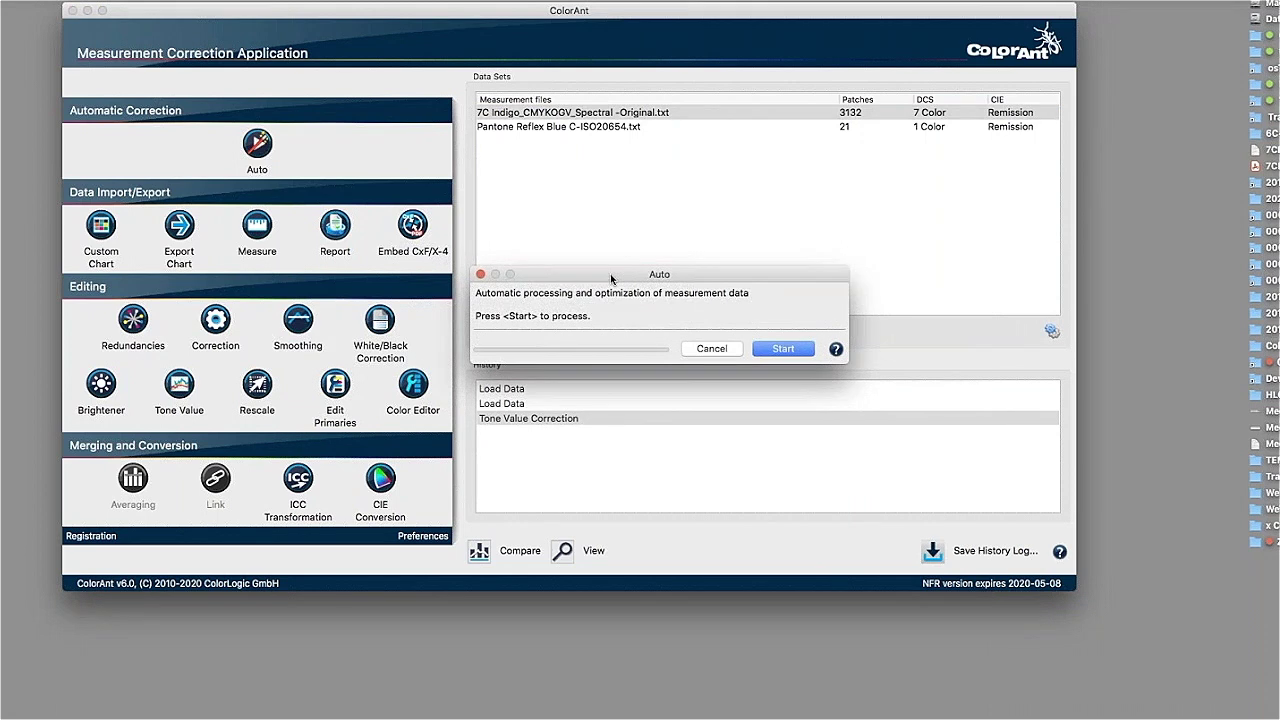
click(798, 350)
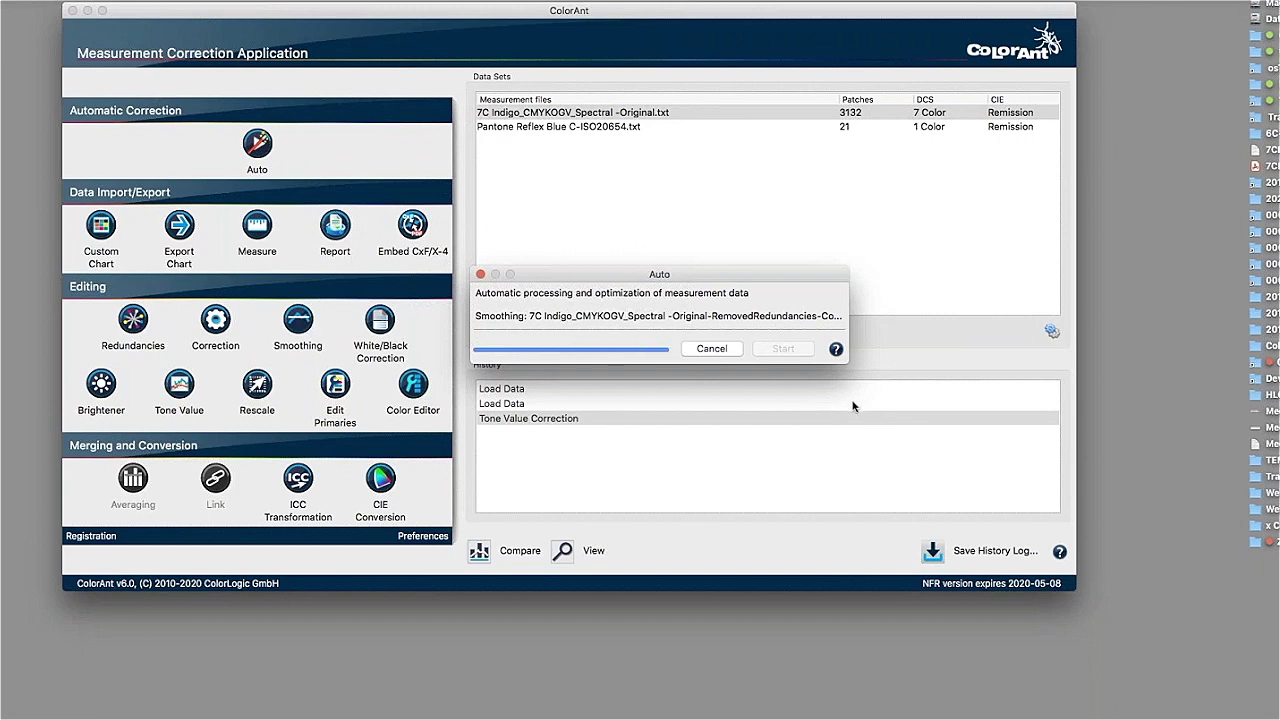
click(620, 115)
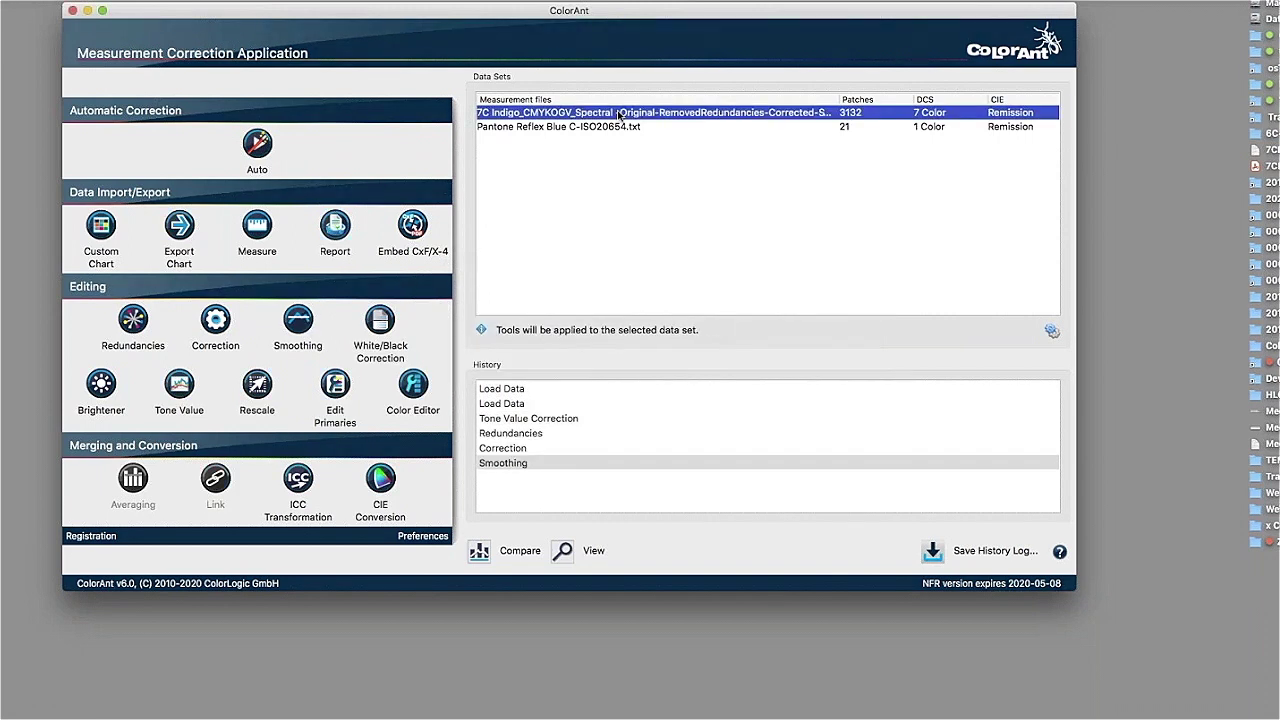
Step: Compare the smoothed set's TVI curves with the Original data, keeping the Y-axis scale fixed
double_click(620, 115)
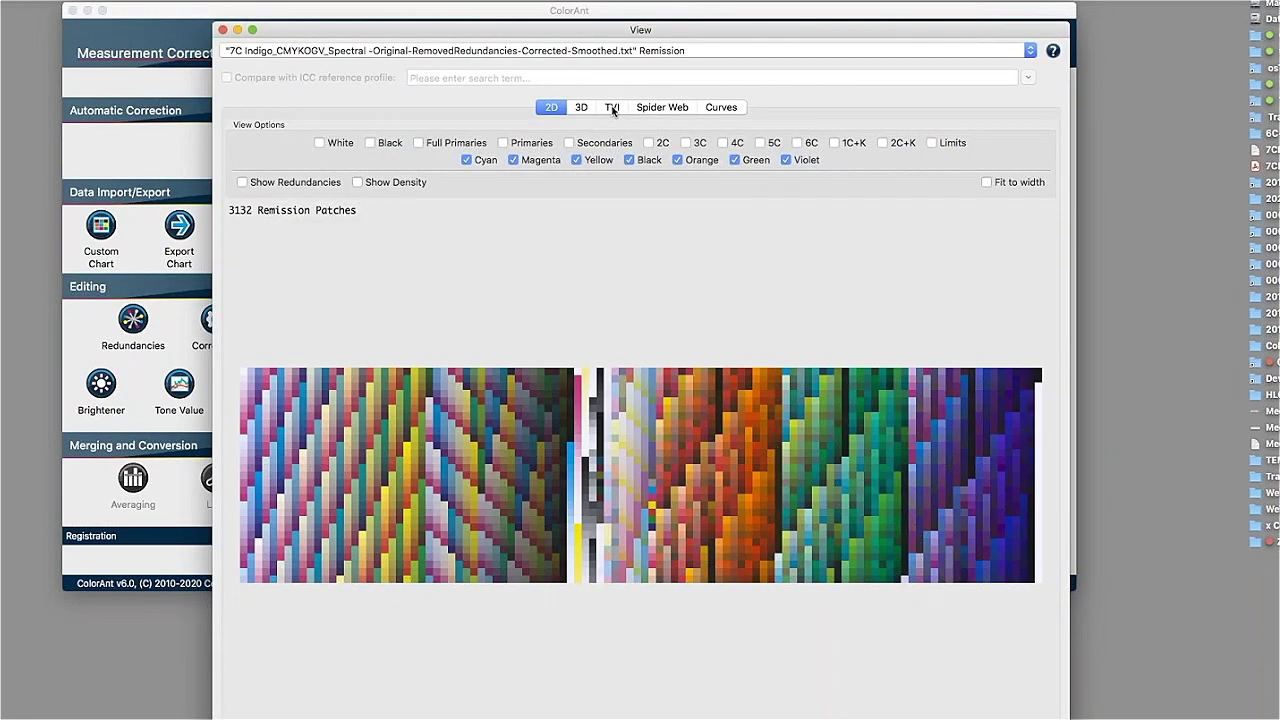
click(612, 107)
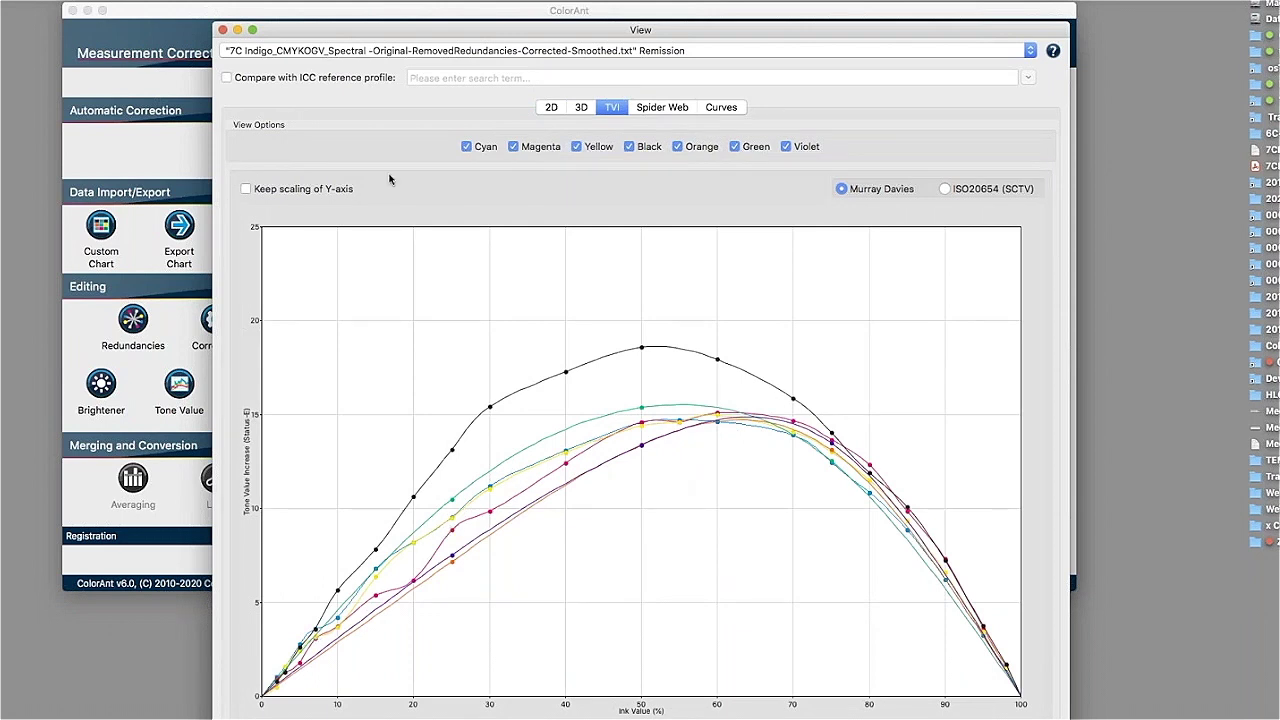
click(386, 51)
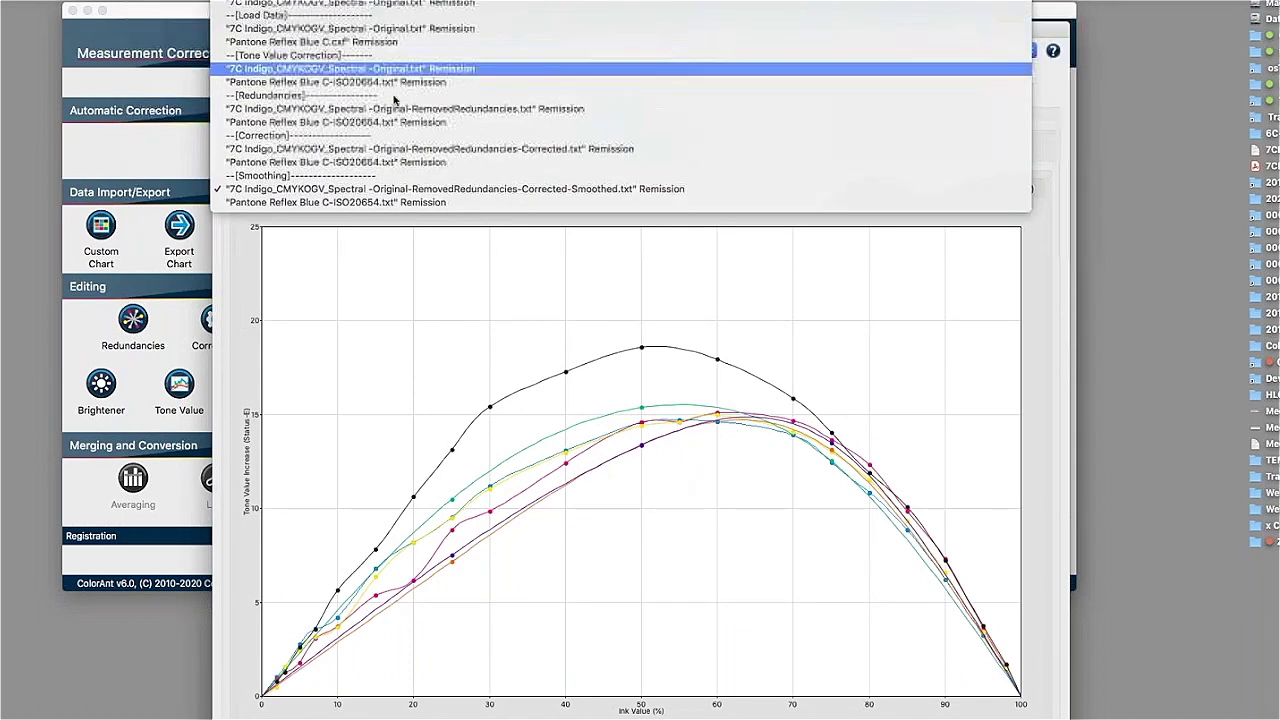
click(400, 69)
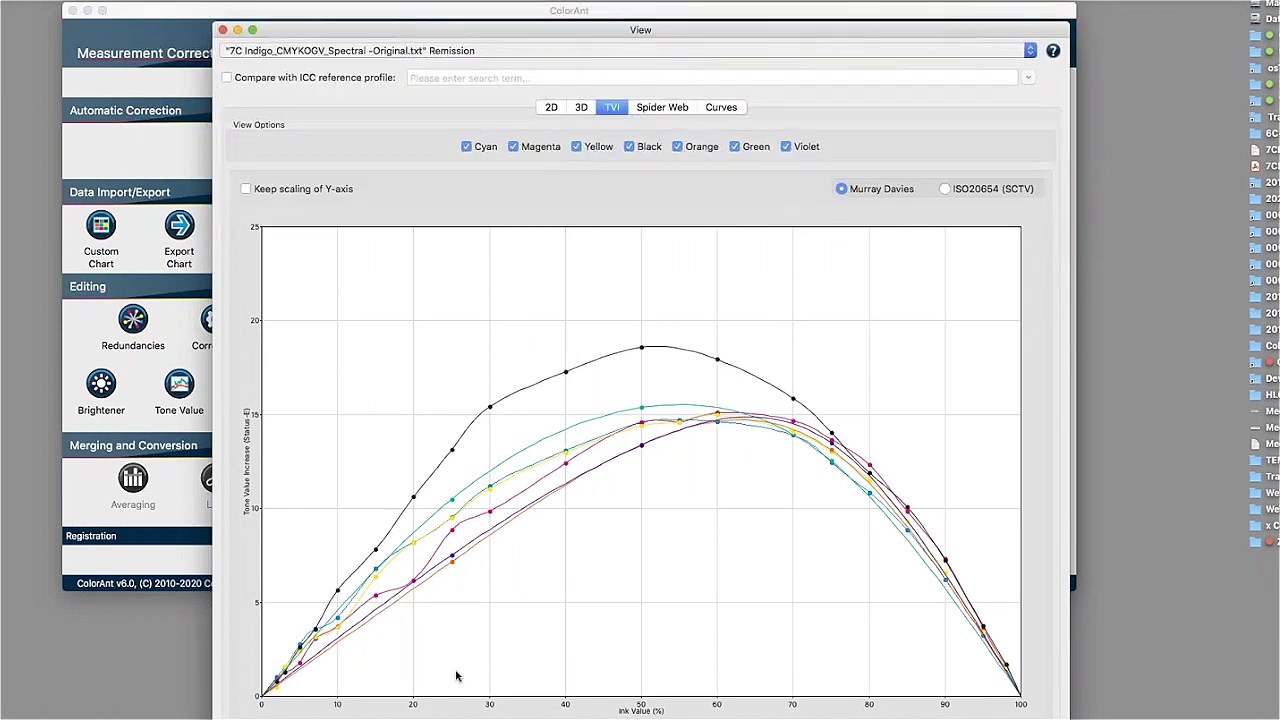
click(277, 191)
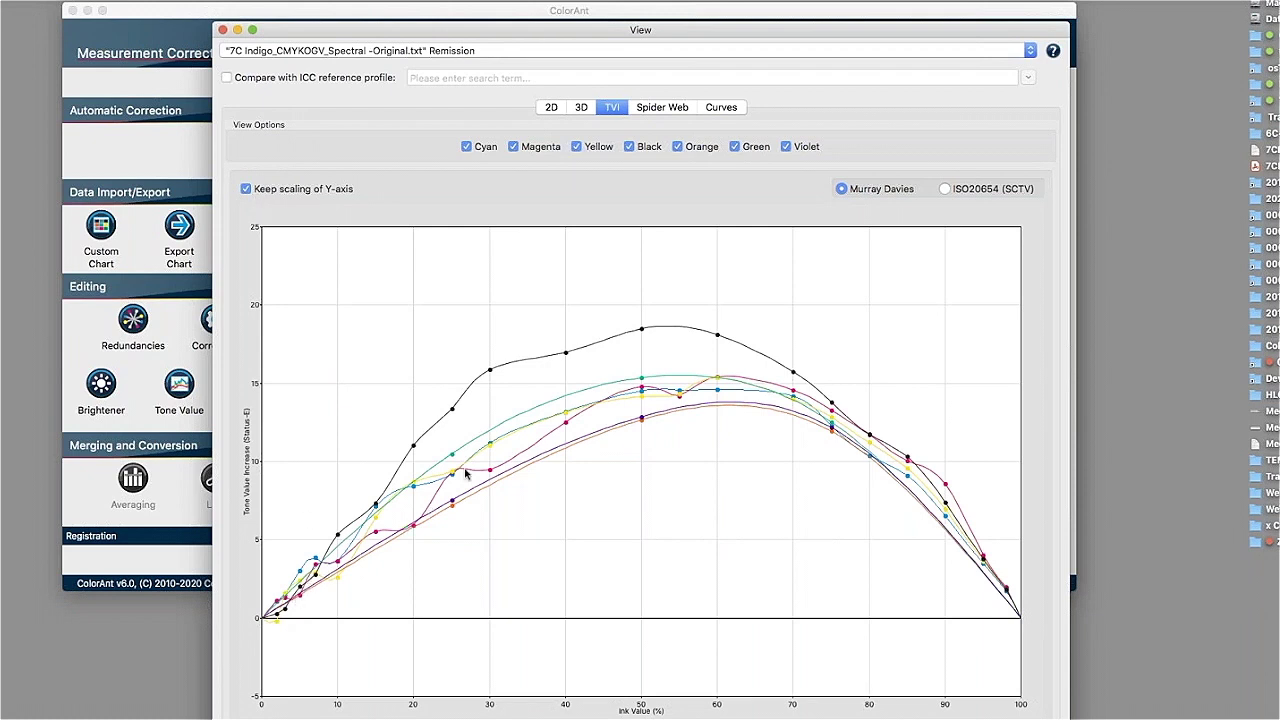
Step: Switch back to the smoothed 7C Indigo data set and show its spider-web plot
click(396, 50)
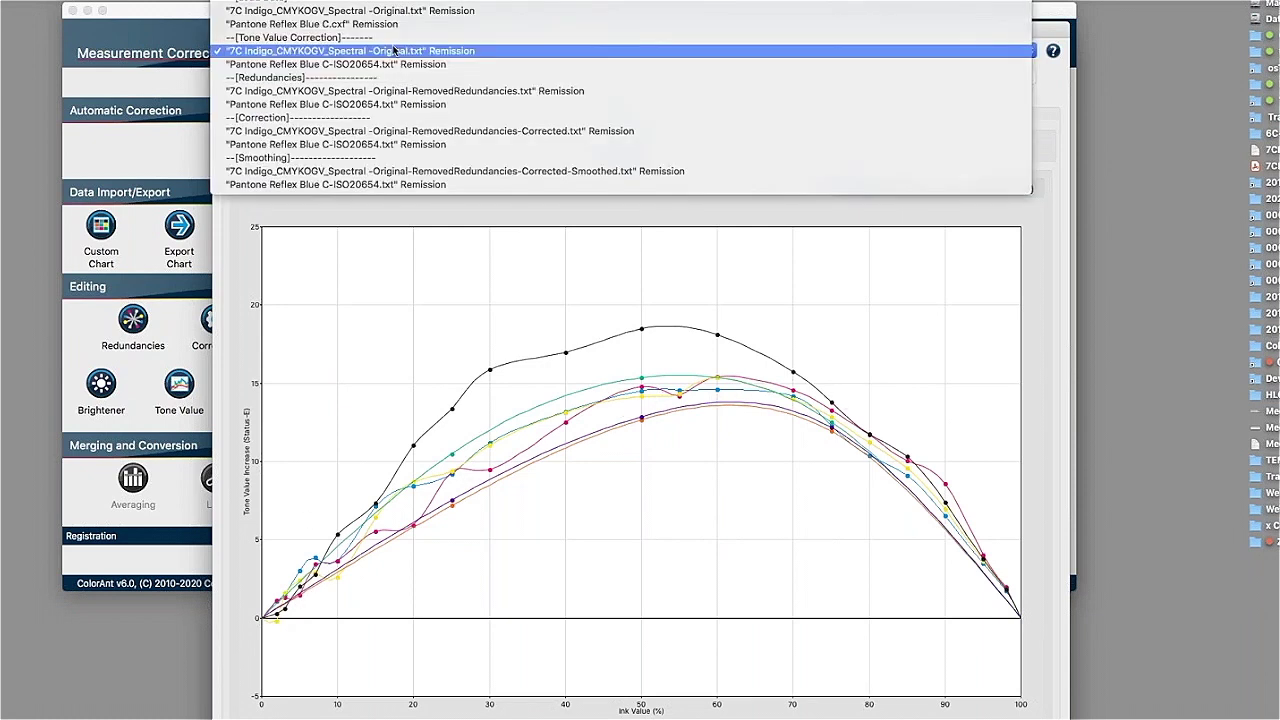
click(434, 171)
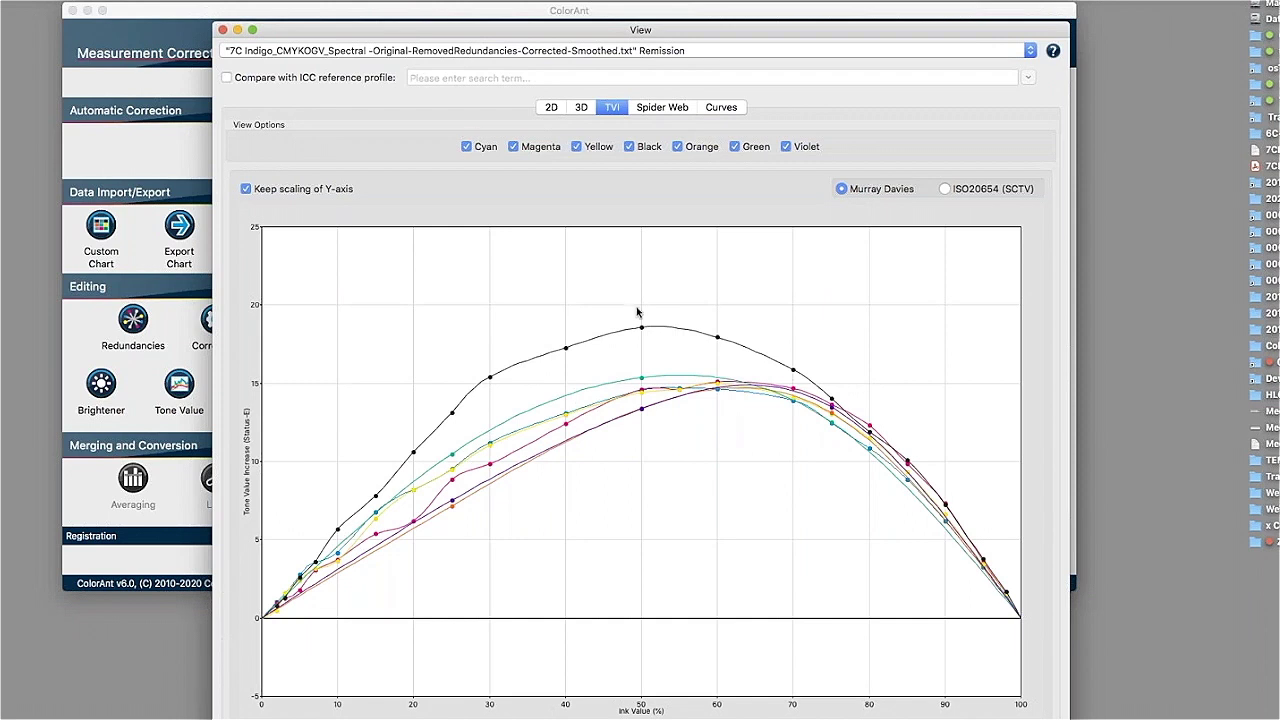
click(662, 110)
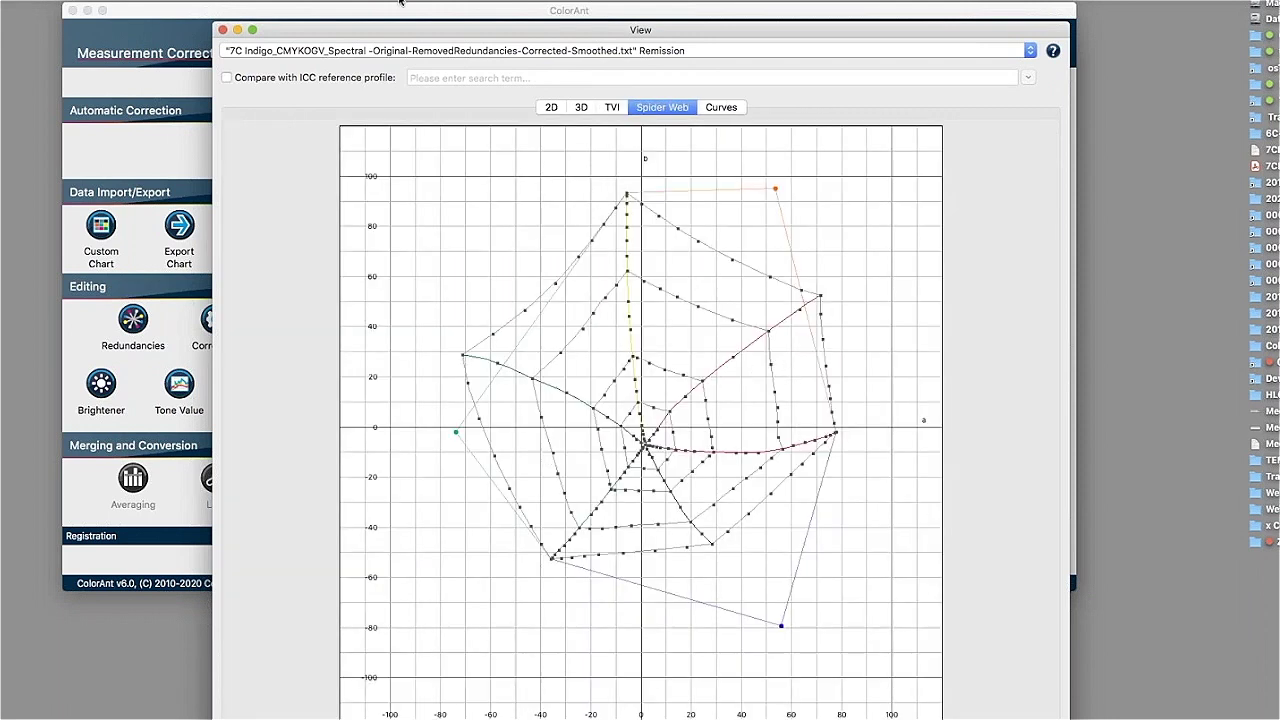
click(401, 51)
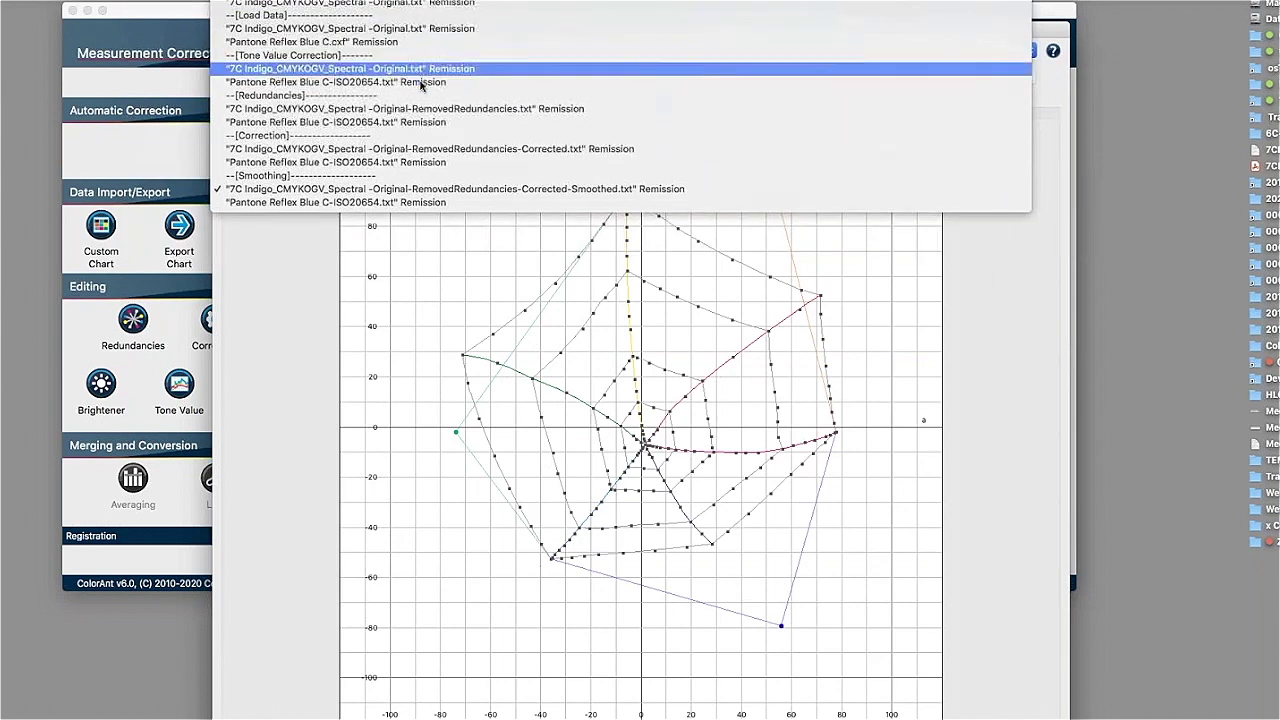
click(428, 70)
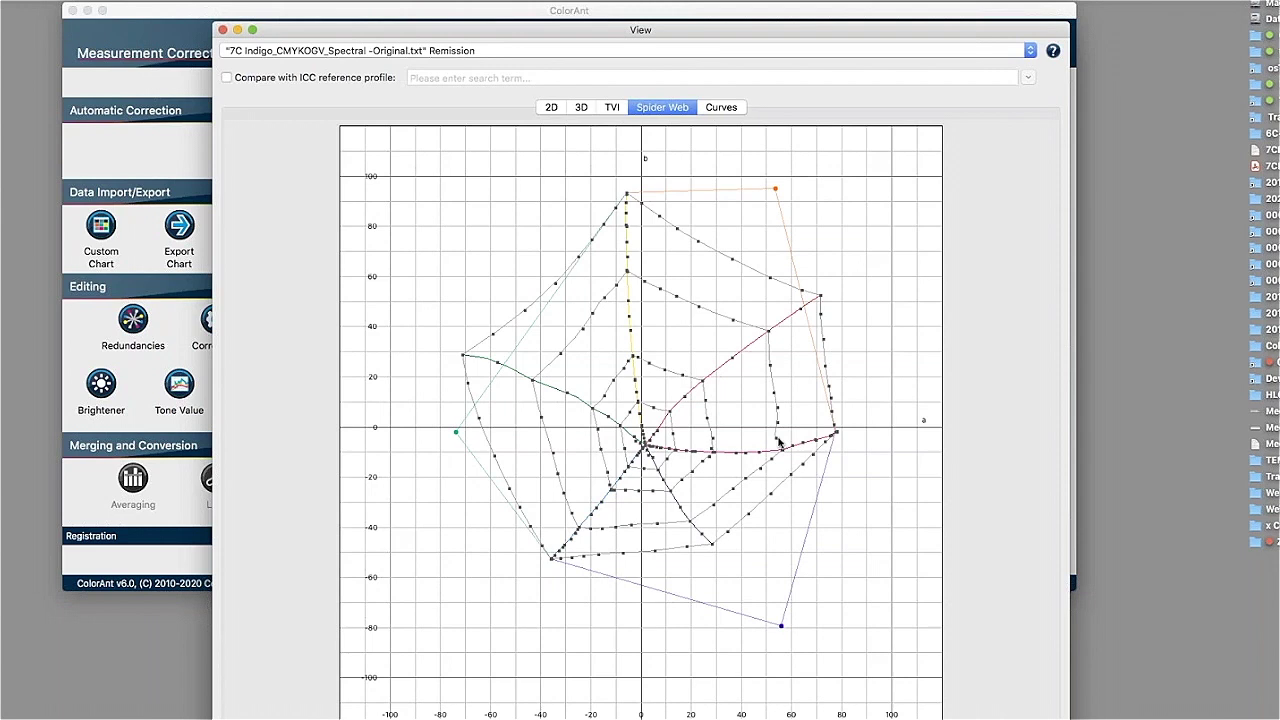
click(428, 52)
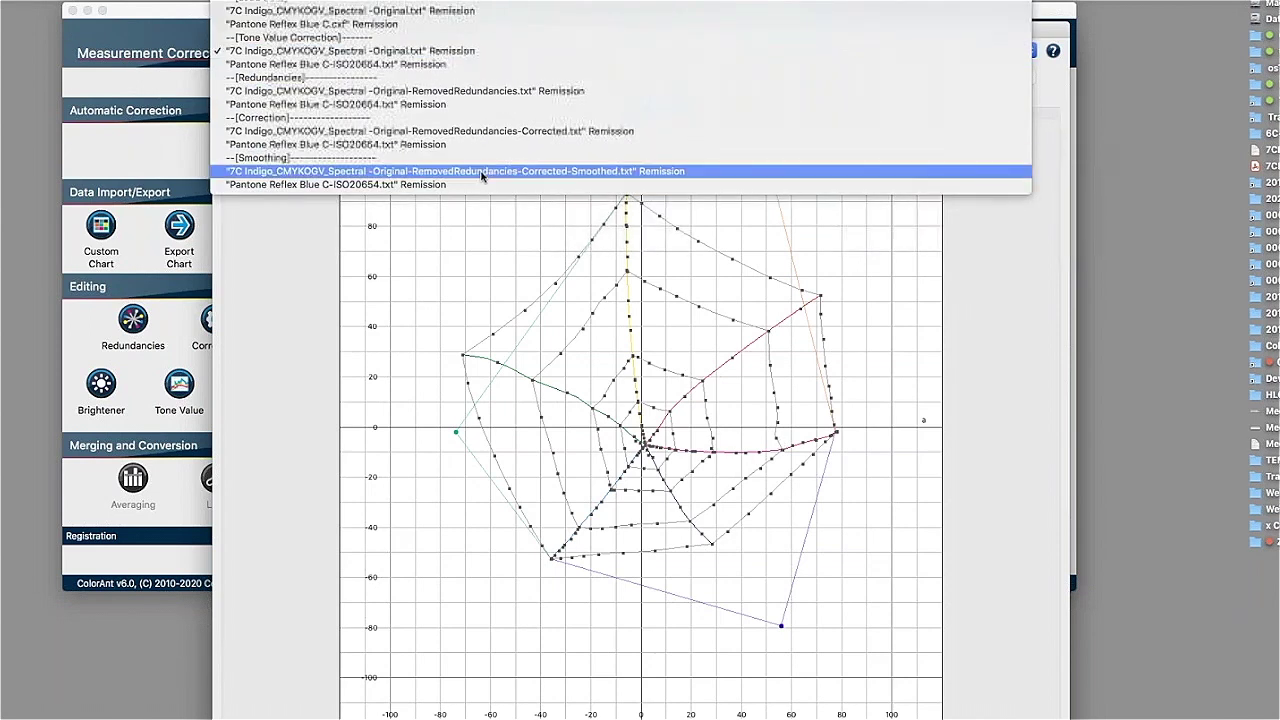
click(478, 171)
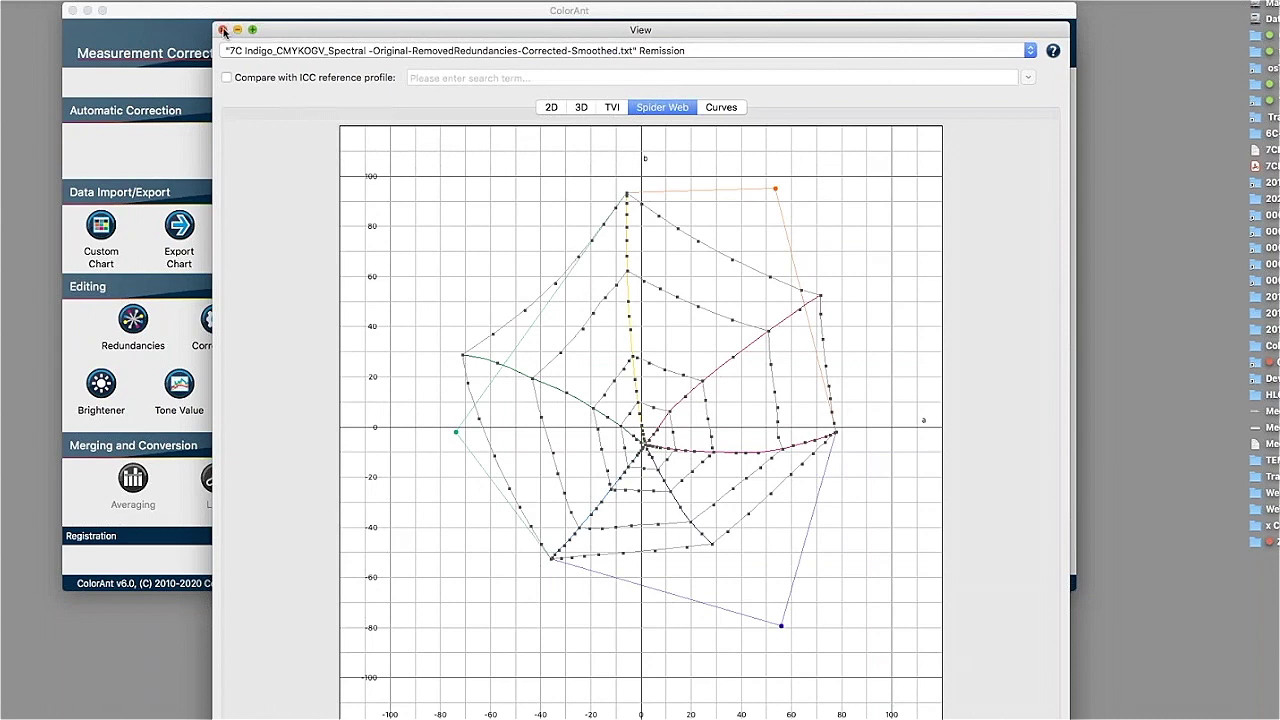
Step: Close the chart viewer and select the smoothed 7C Indigo data set in the list
click(224, 30)
click(604, 117)
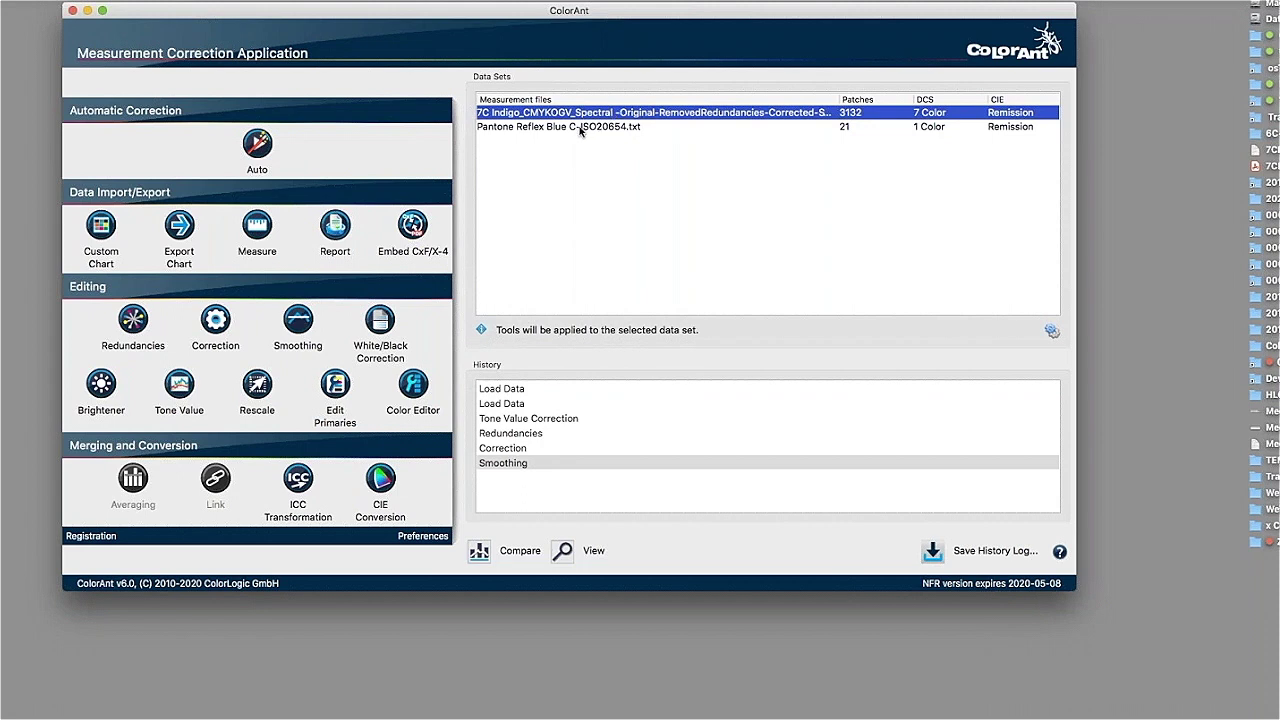
Step: Reselect the smoothed 7C Indigo set and open Edit Primaries listing Cyan through Violet
click(580, 127)
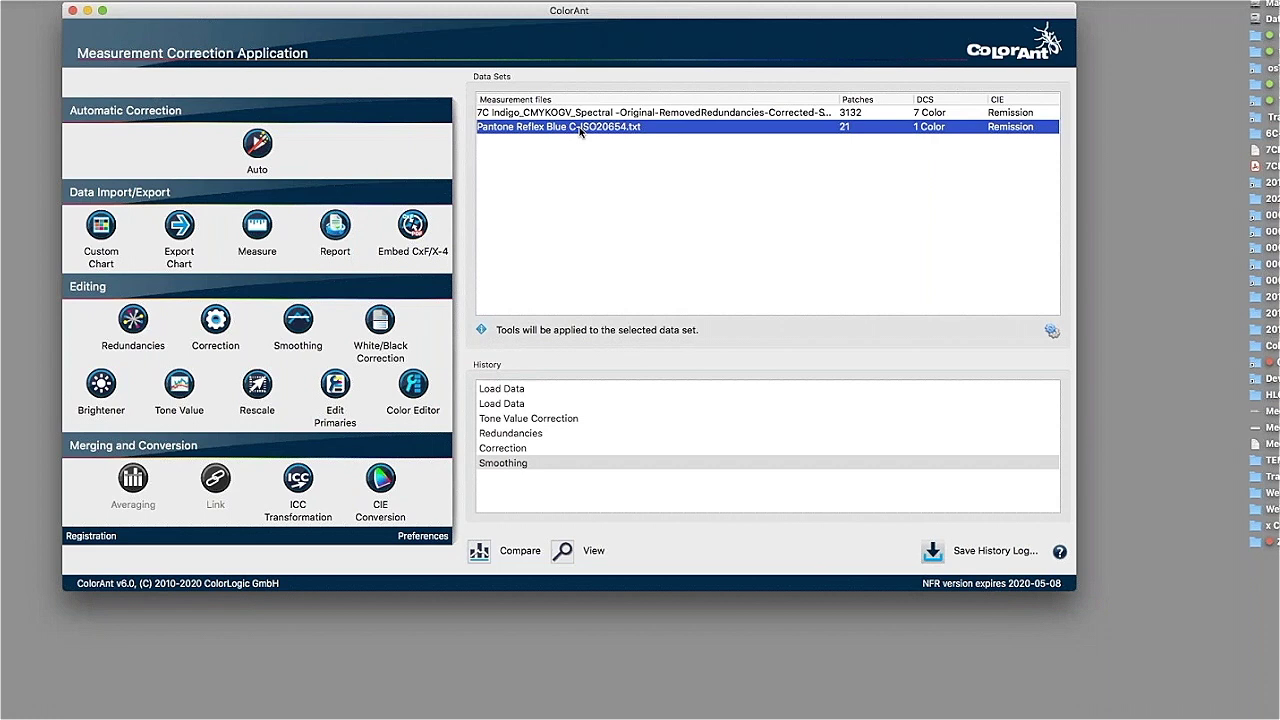
click(641, 114)
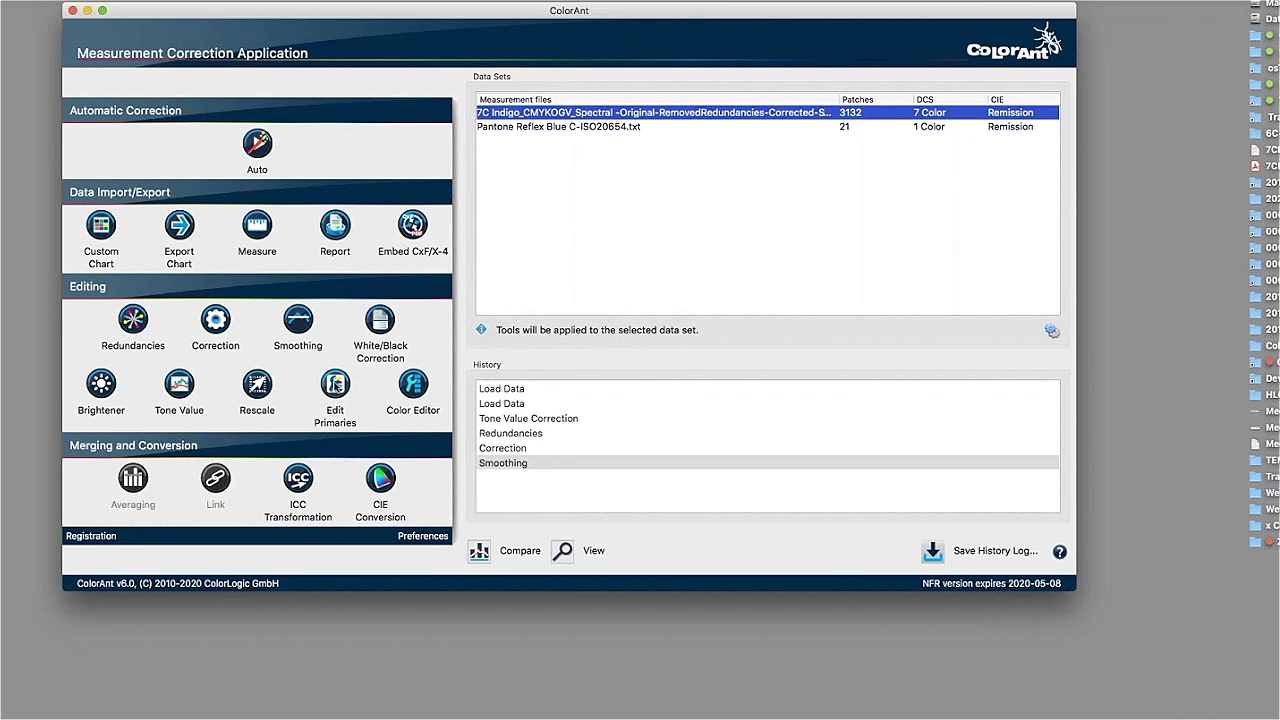
click(337, 387)
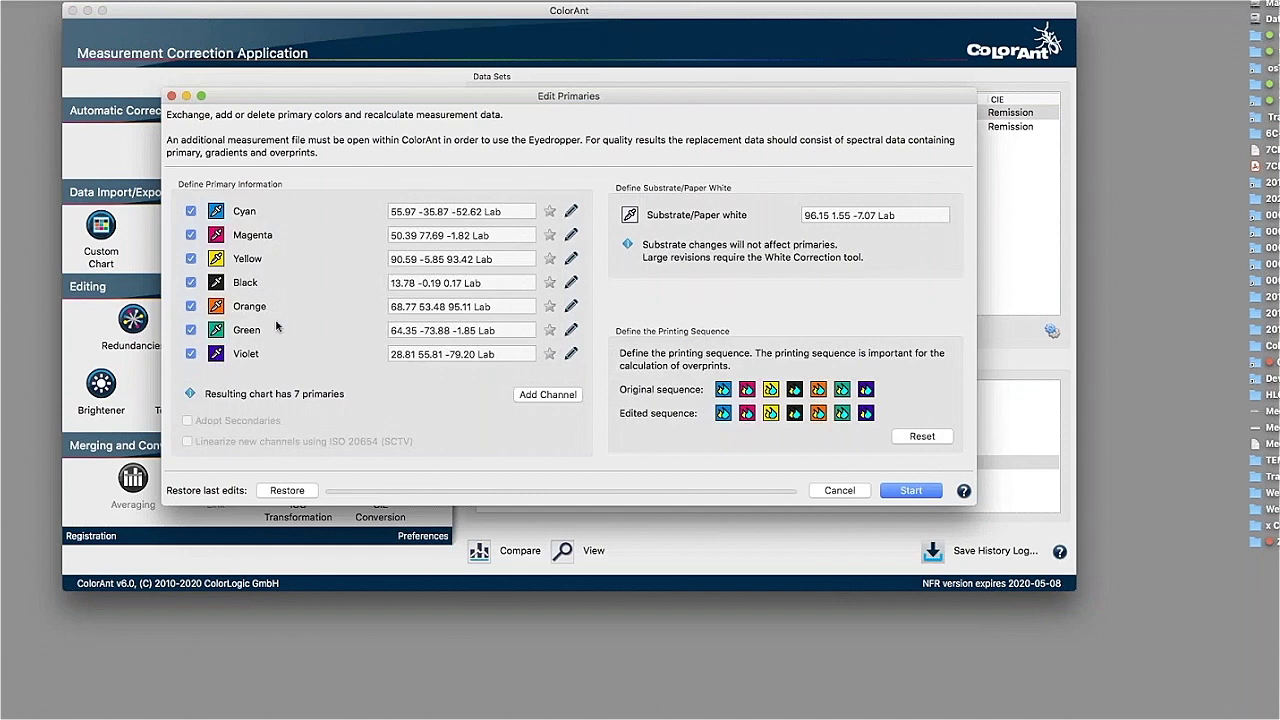
Step: Swap Violet for Channel 1 of Pantone Reflex Blue C-ISO20654 (Lab 19.77 27.98 -64.88) and recalculate
click(216, 355)
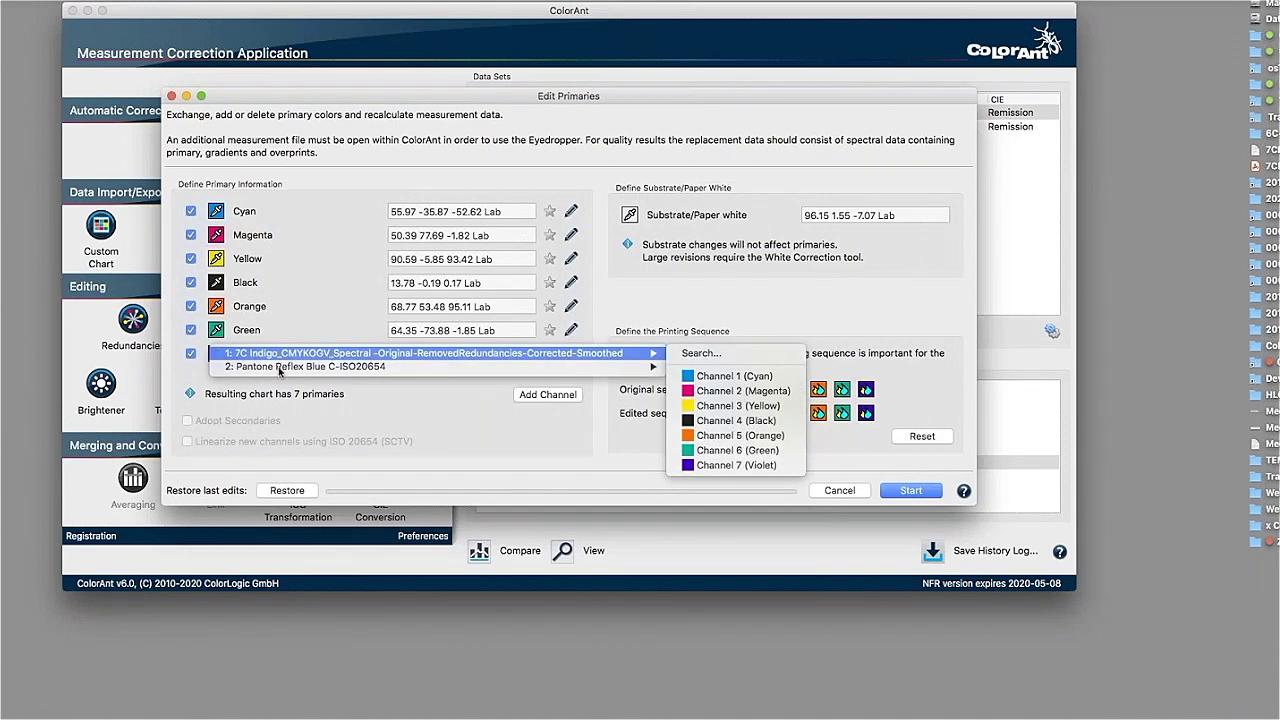
mouse_move(281, 371)
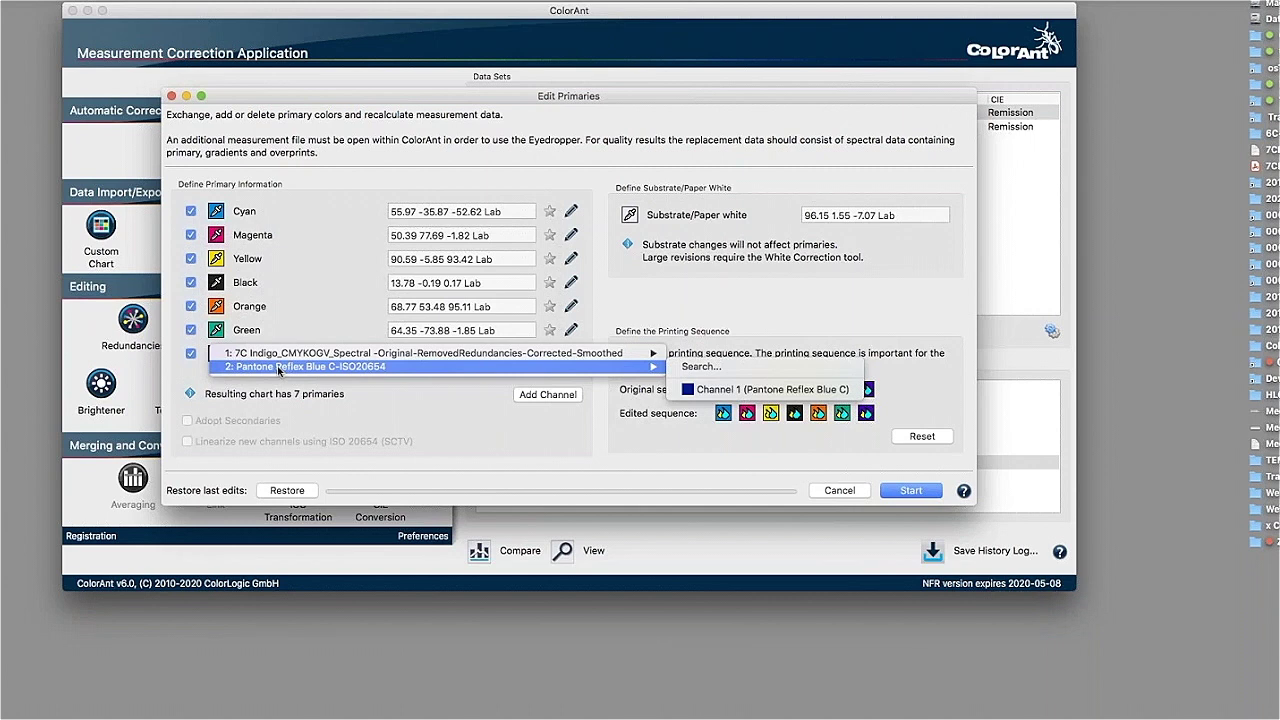
click(731, 393)
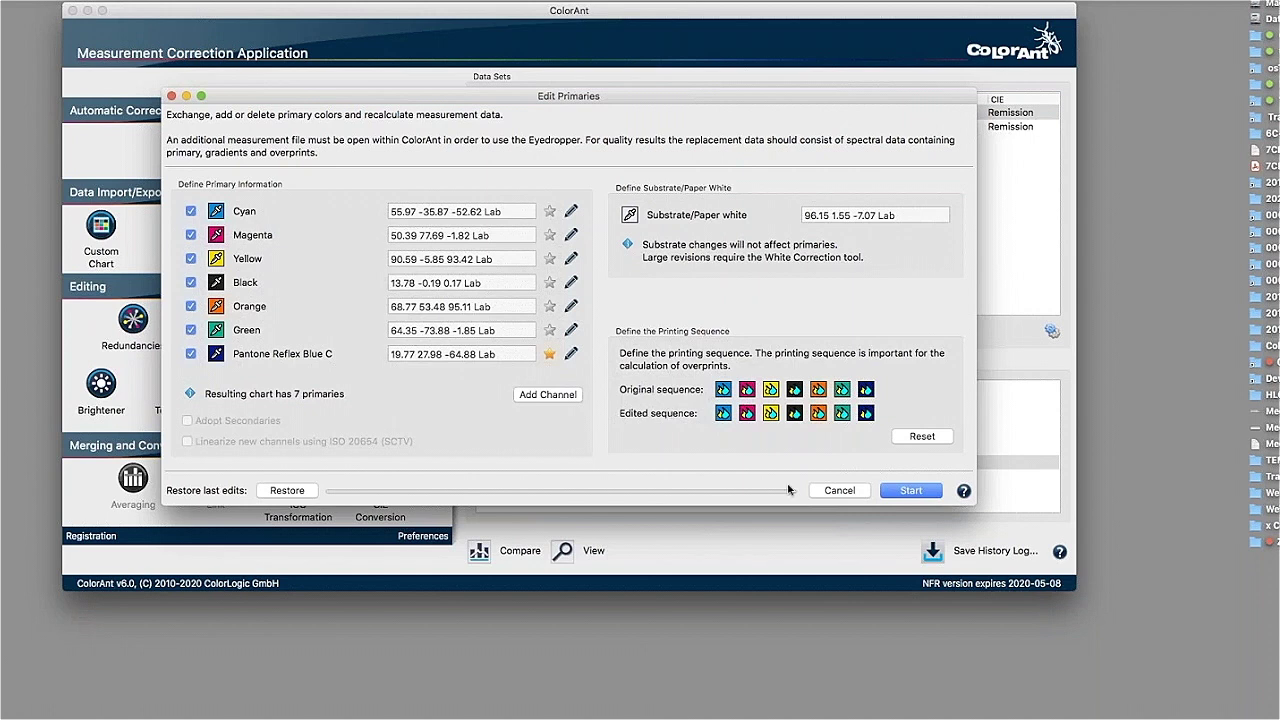
click(909, 491)
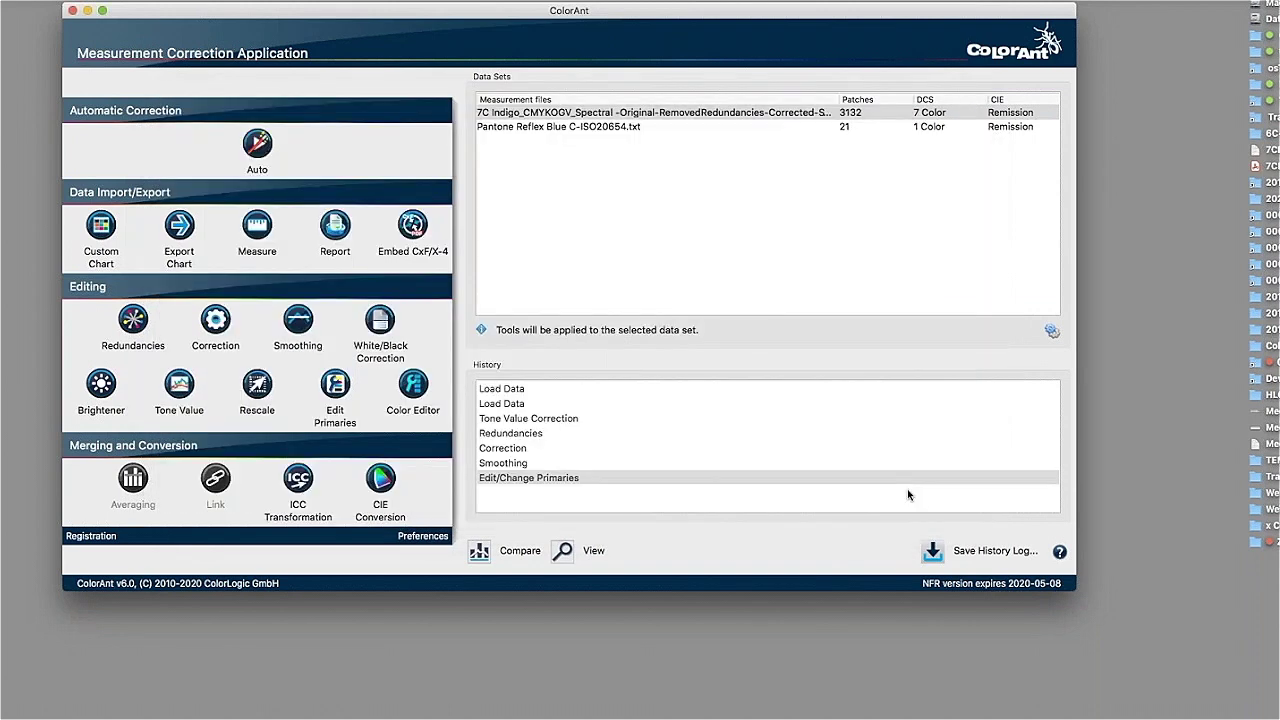
Step: Open the recalculated 7C Indigo EditPrimaries data set in the View window's 2D patch chart
click(660, 113)
double_click(660, 113)
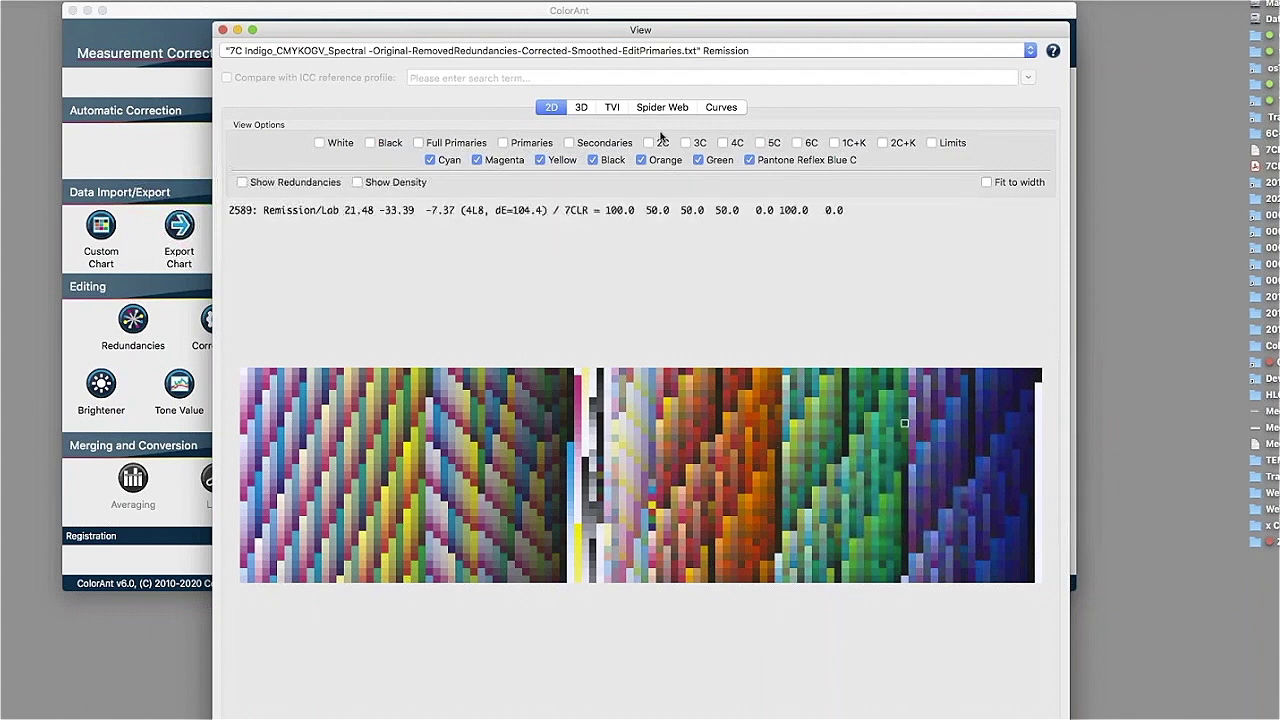
Step: Switch the 2D chart to the -Corrected-Smoothed.txt data set with the original Violet patches
click(590, 50)
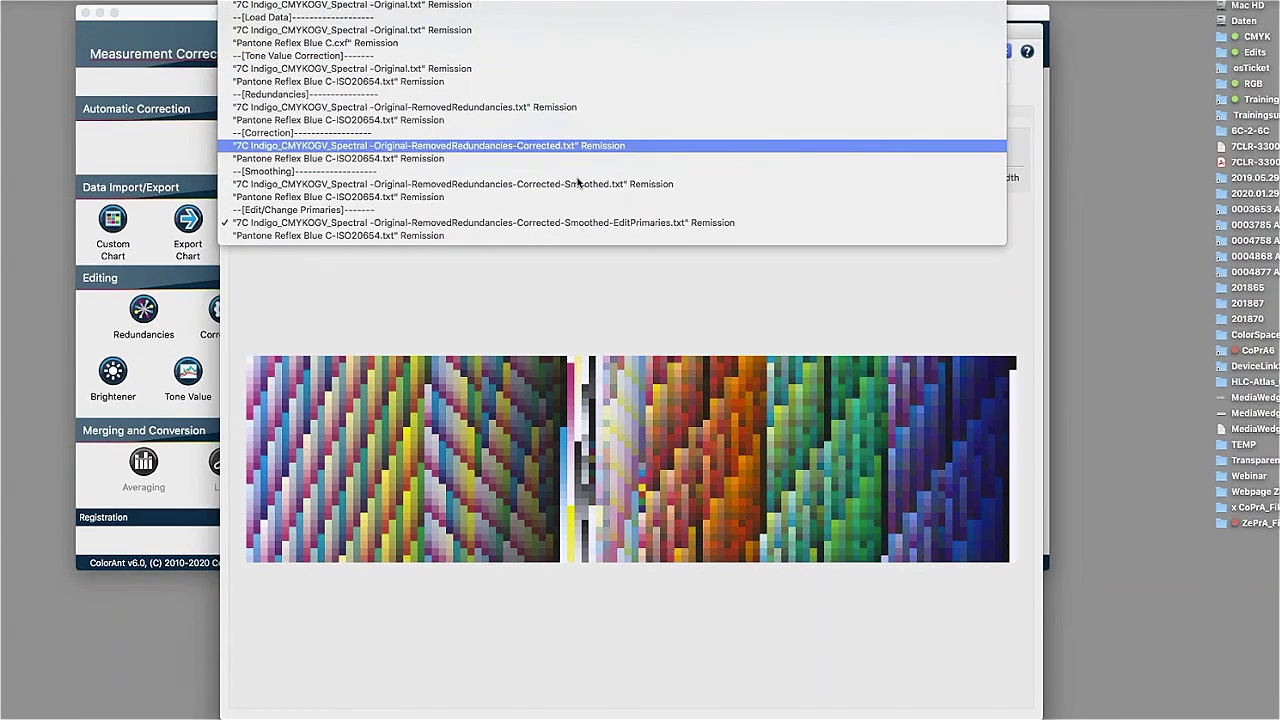
click(570, 188)
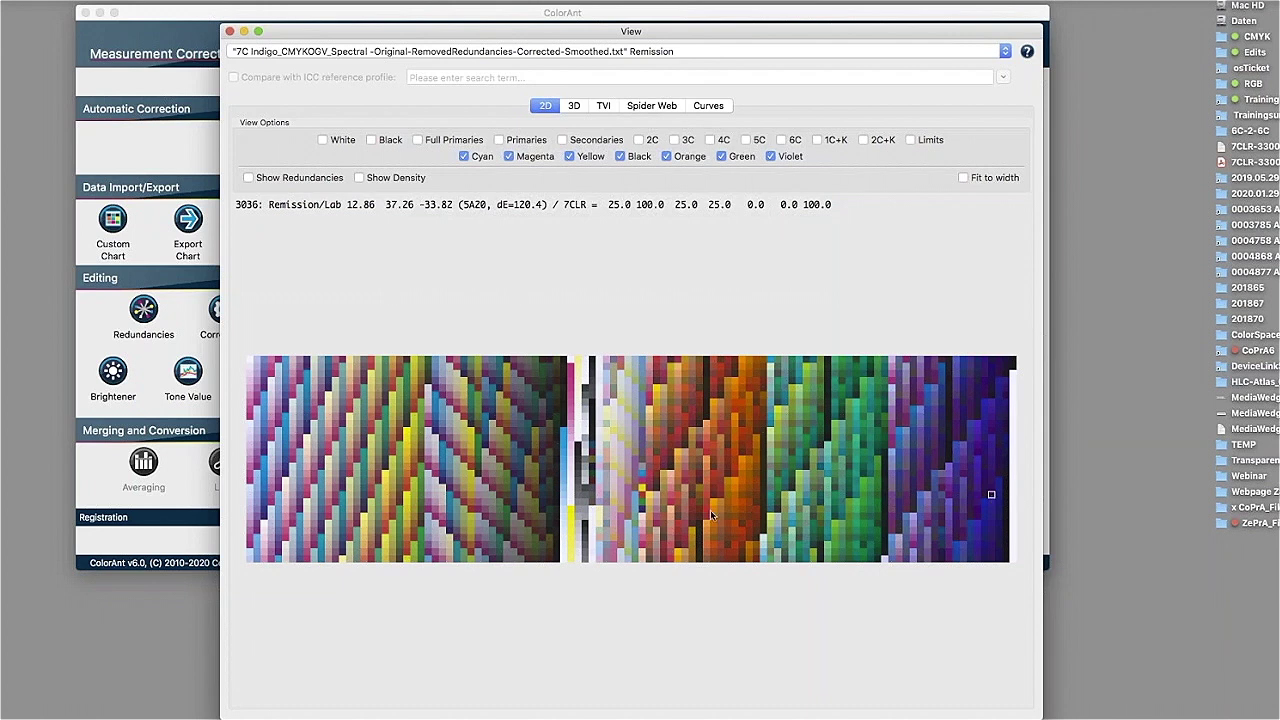
Step: Switch the 2D chart back to the -Smoothed-EditPrimaries.txt data set with Pantone Reflex Blue C
click(518, 51)
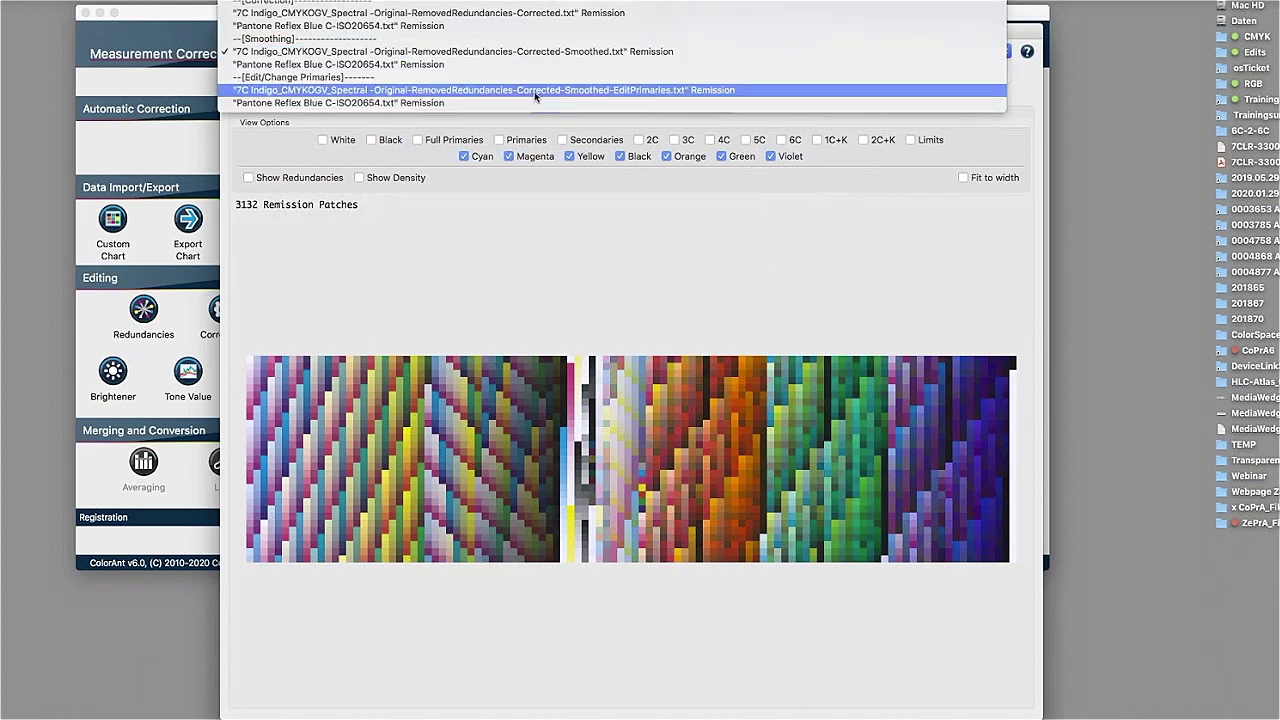
click(530, 90)
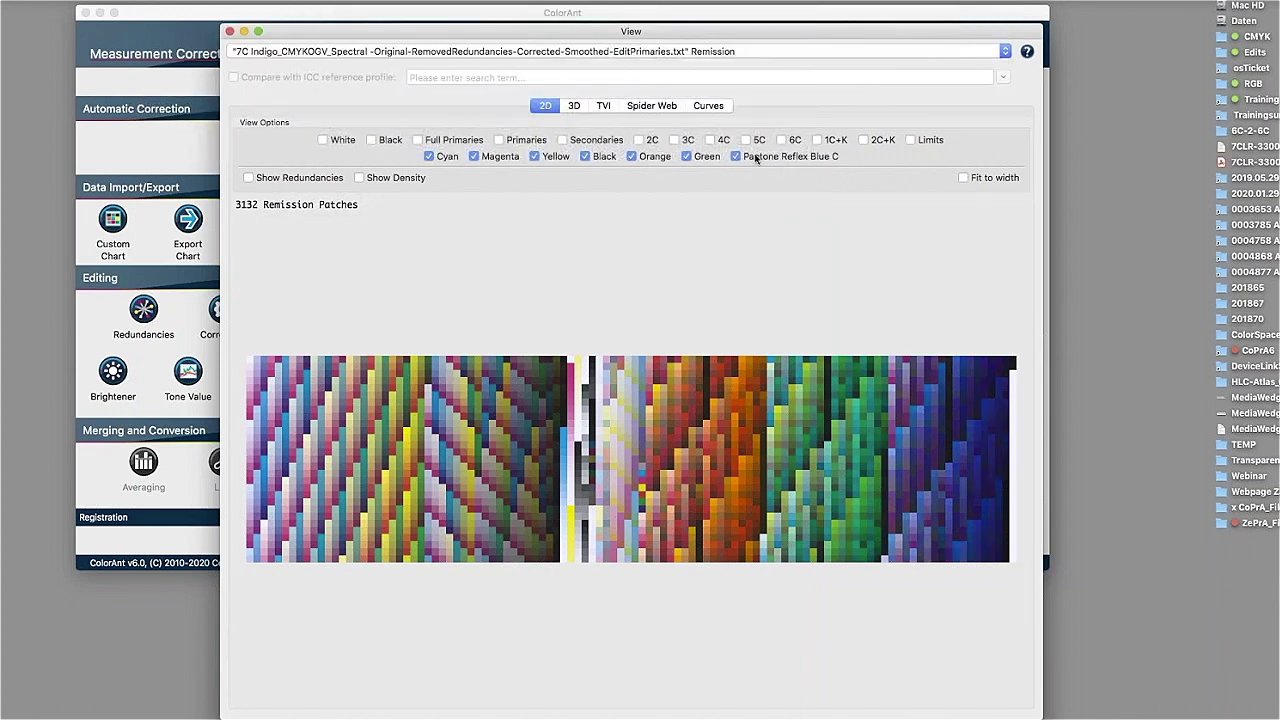